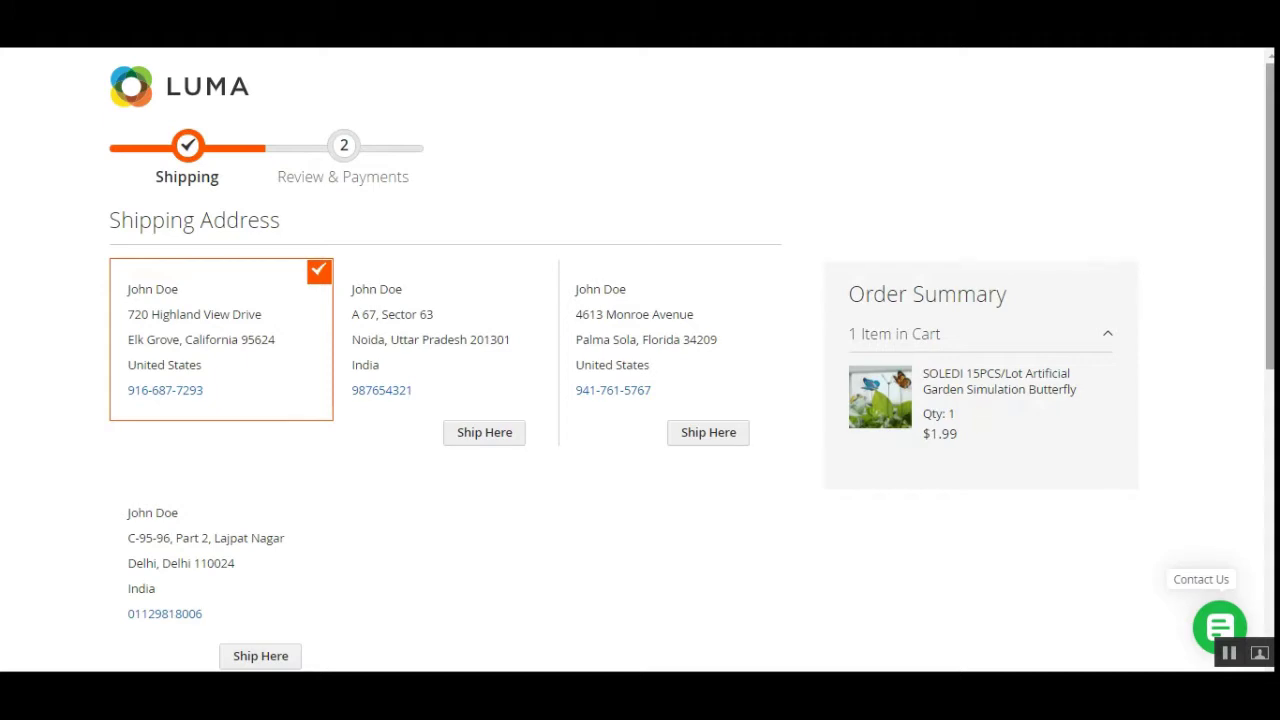
# Review the shipping addresses and methods, keep the Dropship Best Way (Tablerate) rate, and continue to Review & Payments.
pyautogui.scroll(-5, 1263, 477)
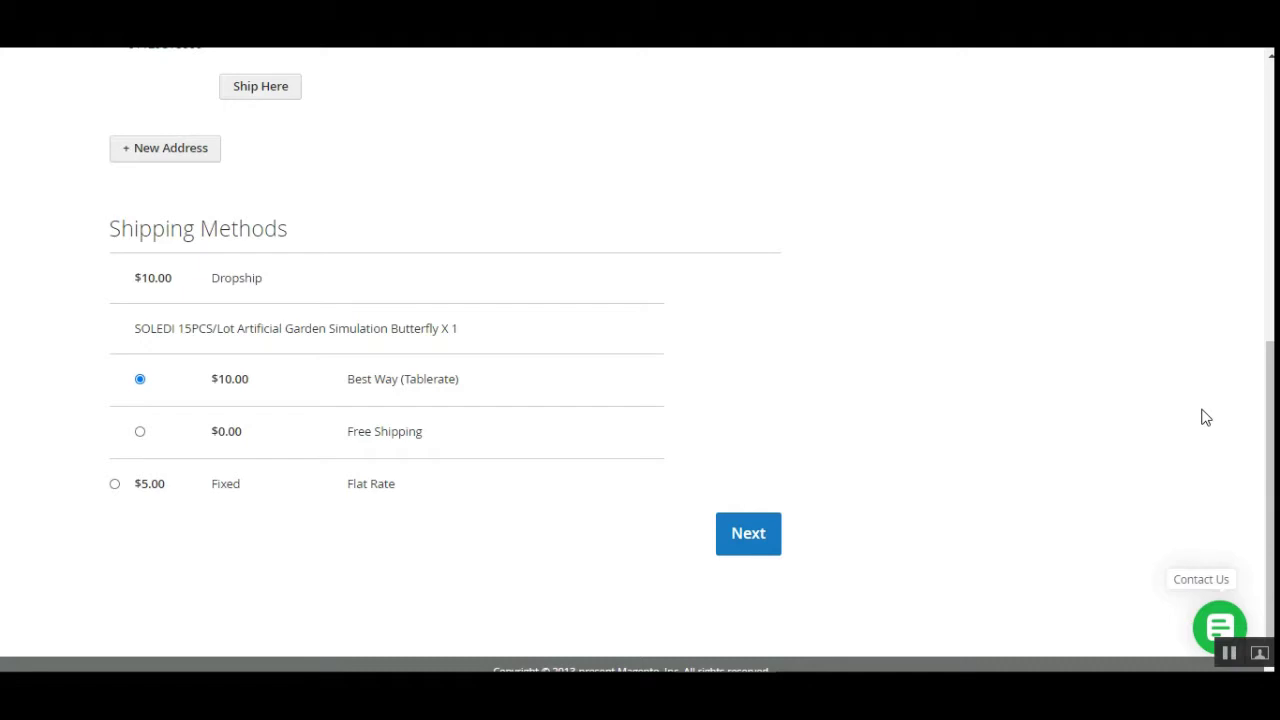
pyautogui.moveTo(1269, 420); pyautogui.dragTo(1260, 114)
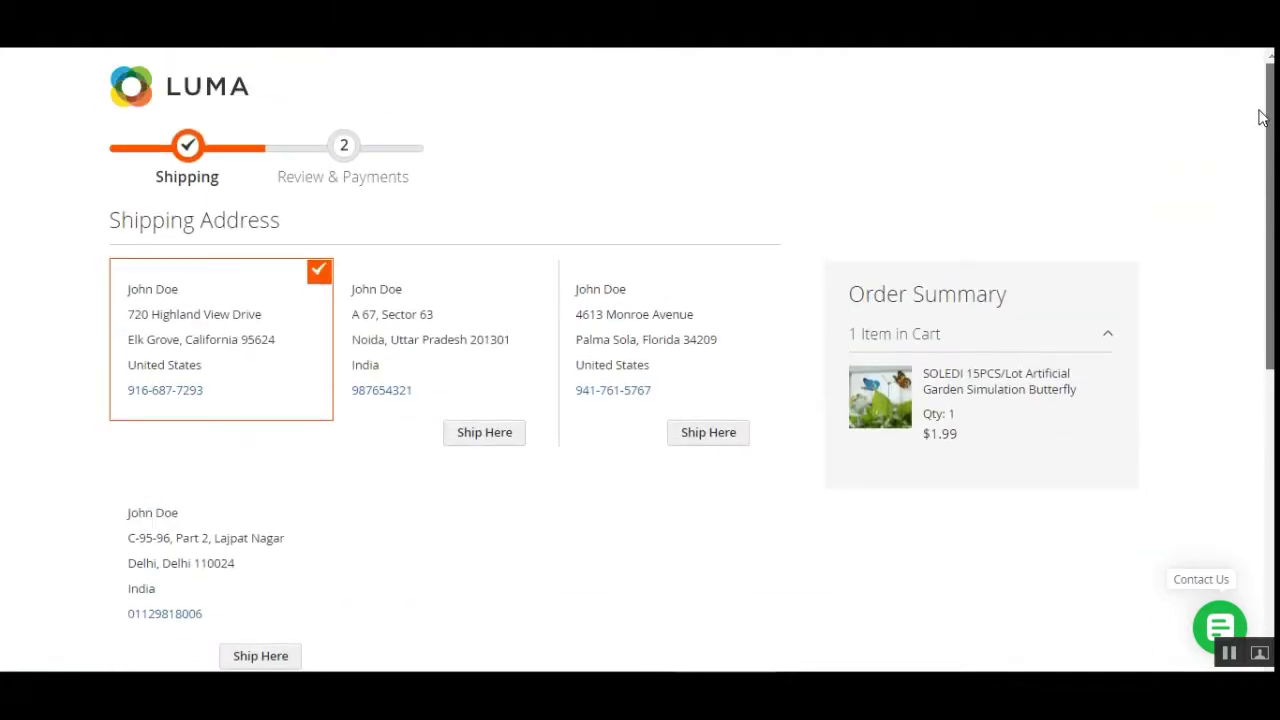
pyautogui.scroll(-1, 1262, 137)
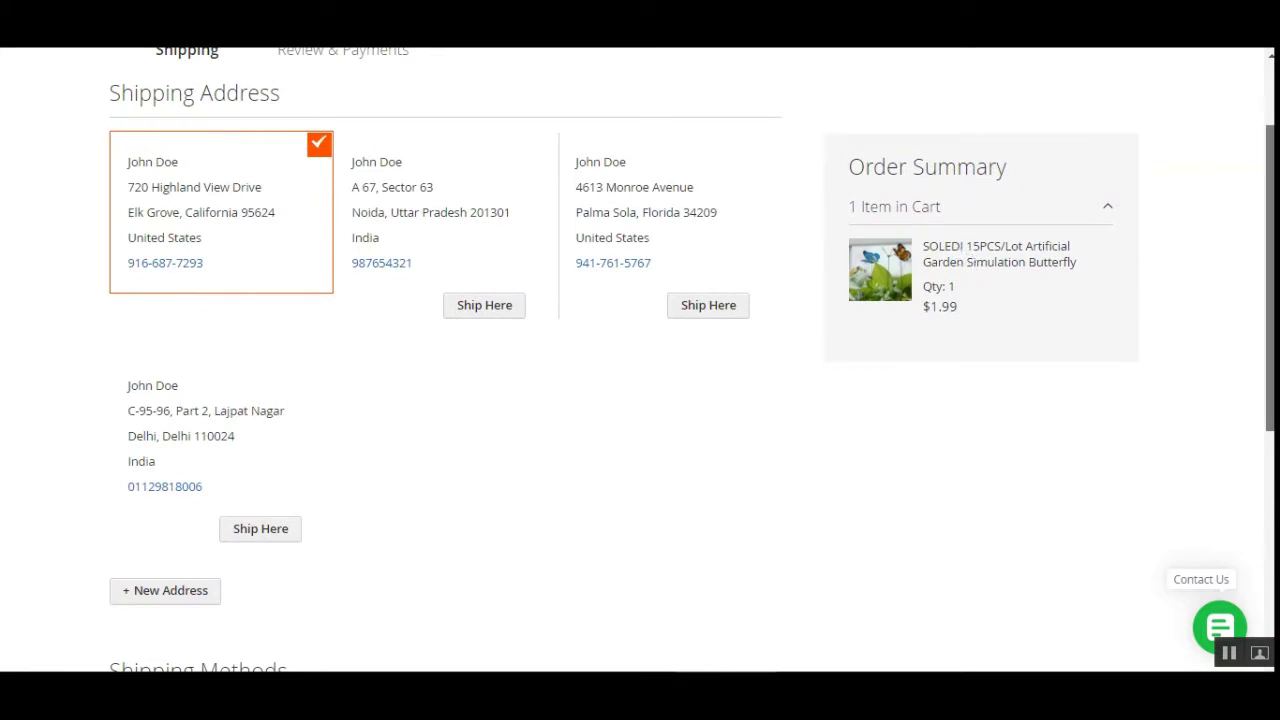
pyautogui.scroll(-3, 1269, 280)
pyautogui.scroll(-1, 640, 360)
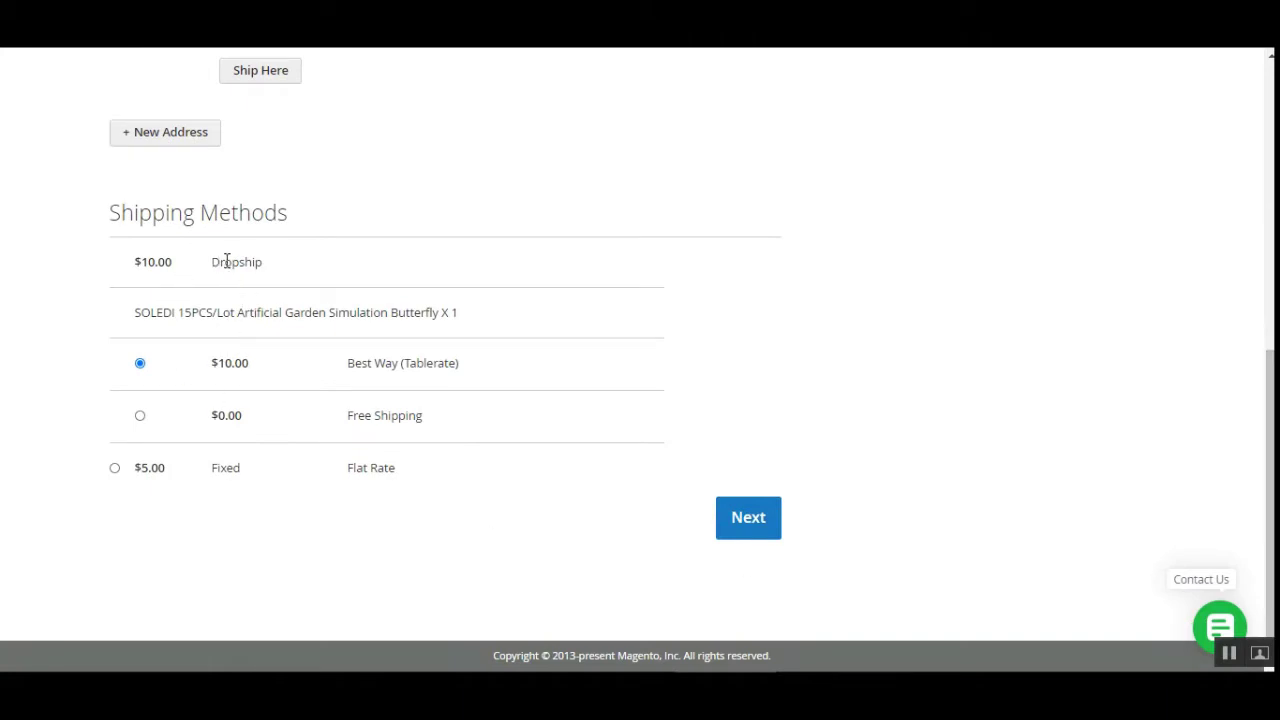
pyautogui.moveTo(221, 262); pyautogui.dragTo(258, 262)
pyautogui.moveTo(185, 312); pyautogui.dragTo(470, 317)
pyautogui.click(445, 330)
pyautogui.click(750, 524)
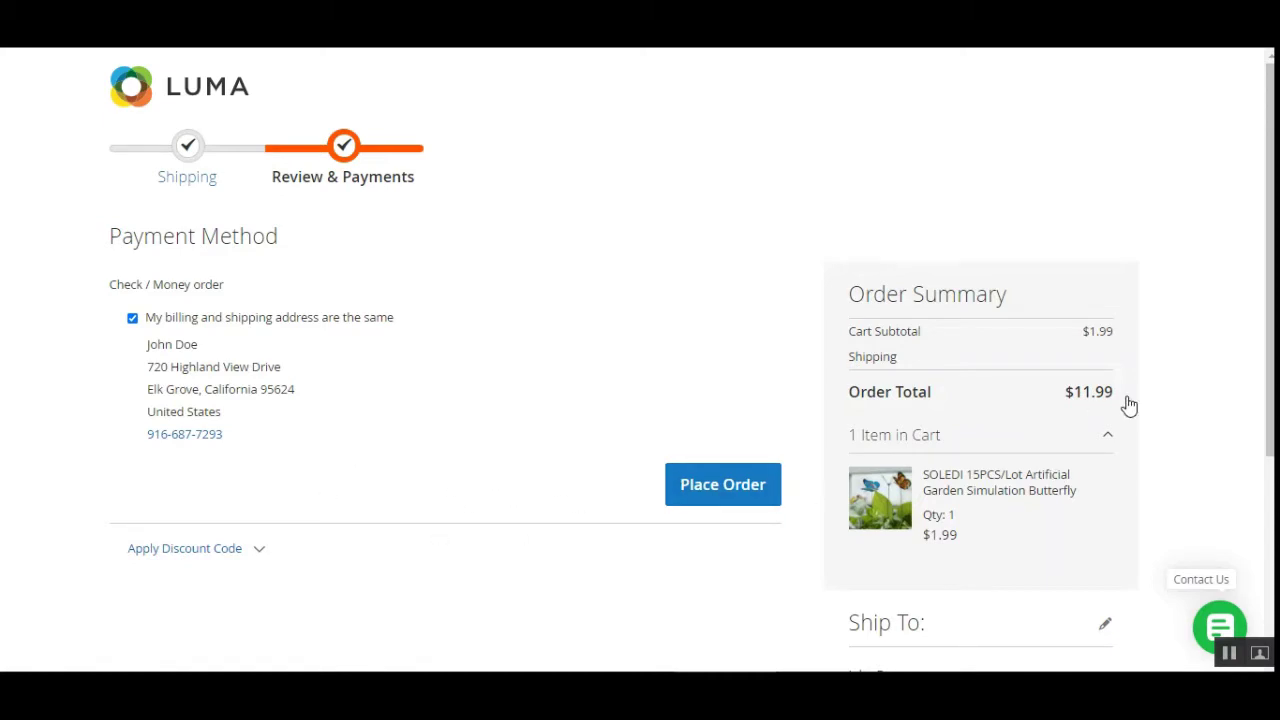
# Check the order total, shipping address and shipping method in the order summary, and place the order.
pyautogui.scroll(-1, 1128, 403)
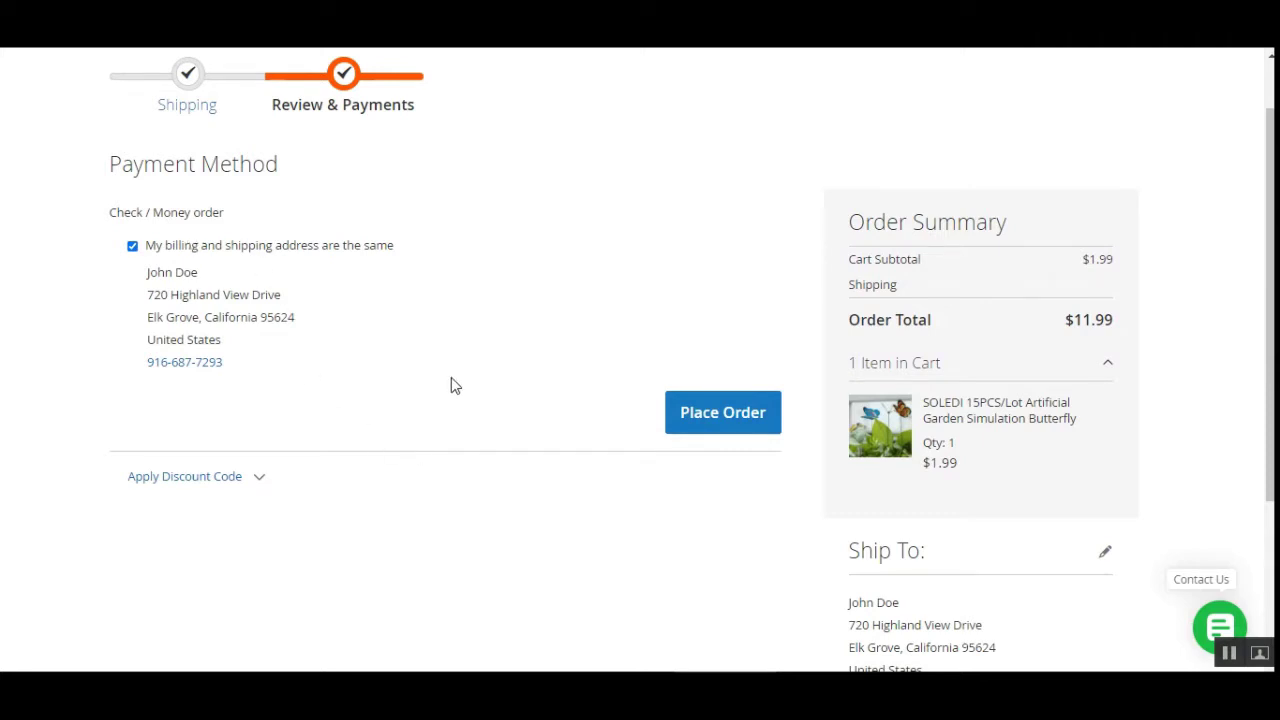
pyautogui.scroll(-3, 640, 360)
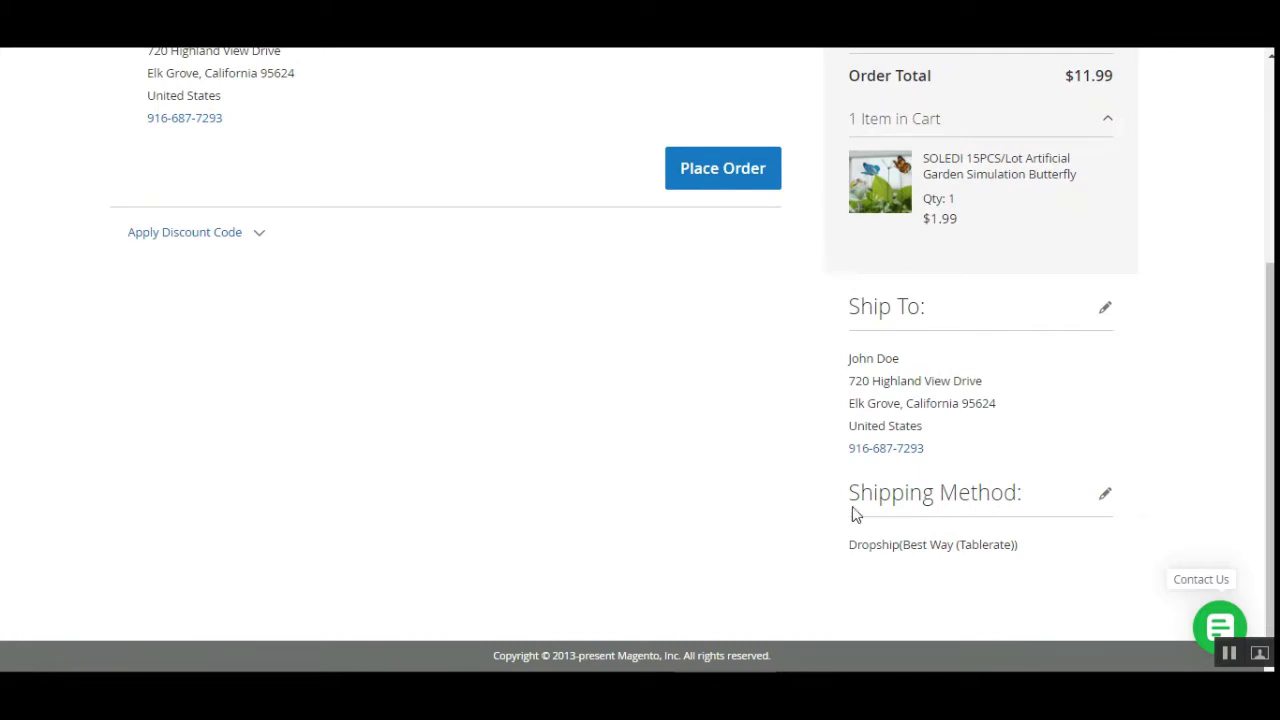
pyautogui.moveTo(849, 495); pyautogui.dragTo(1059, 494)
pyautogui.click(917, 569)
pyautogui.moveTo(849, 543); pyautogui.dragTo(1010, 548)
pyautogui.scroll(3, 709, 483)
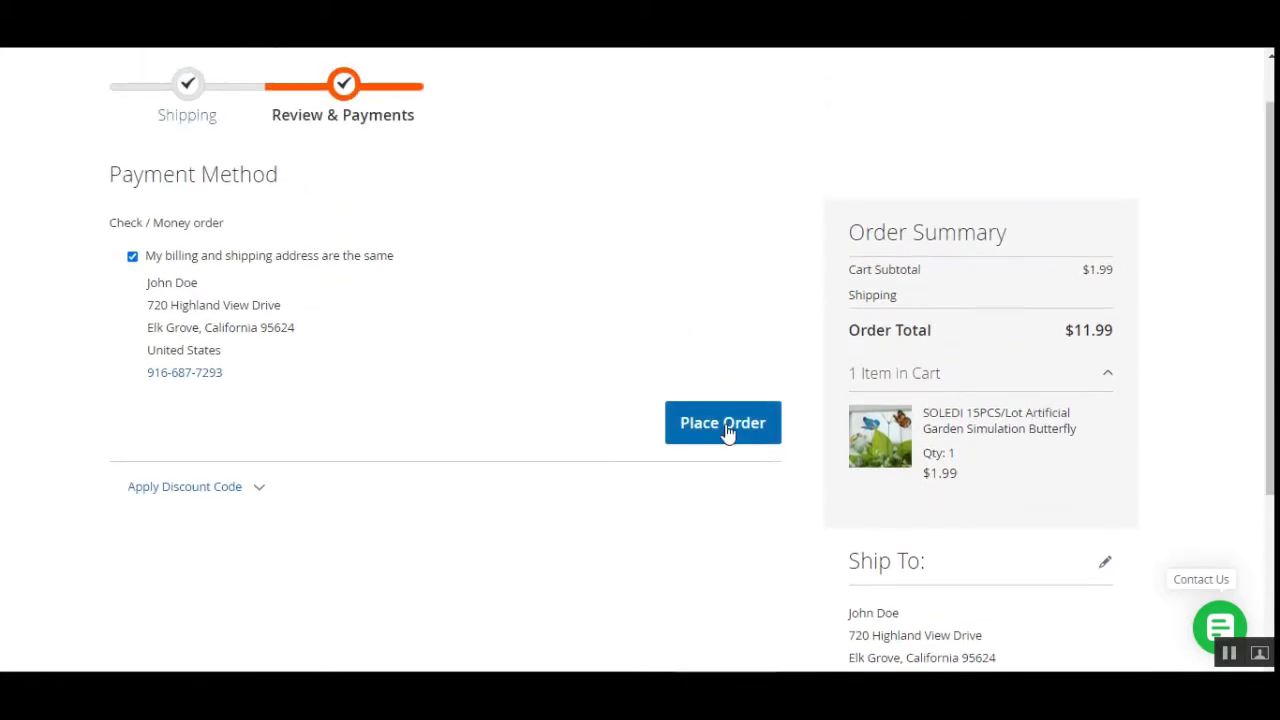
pyautogui.click(726, 428)
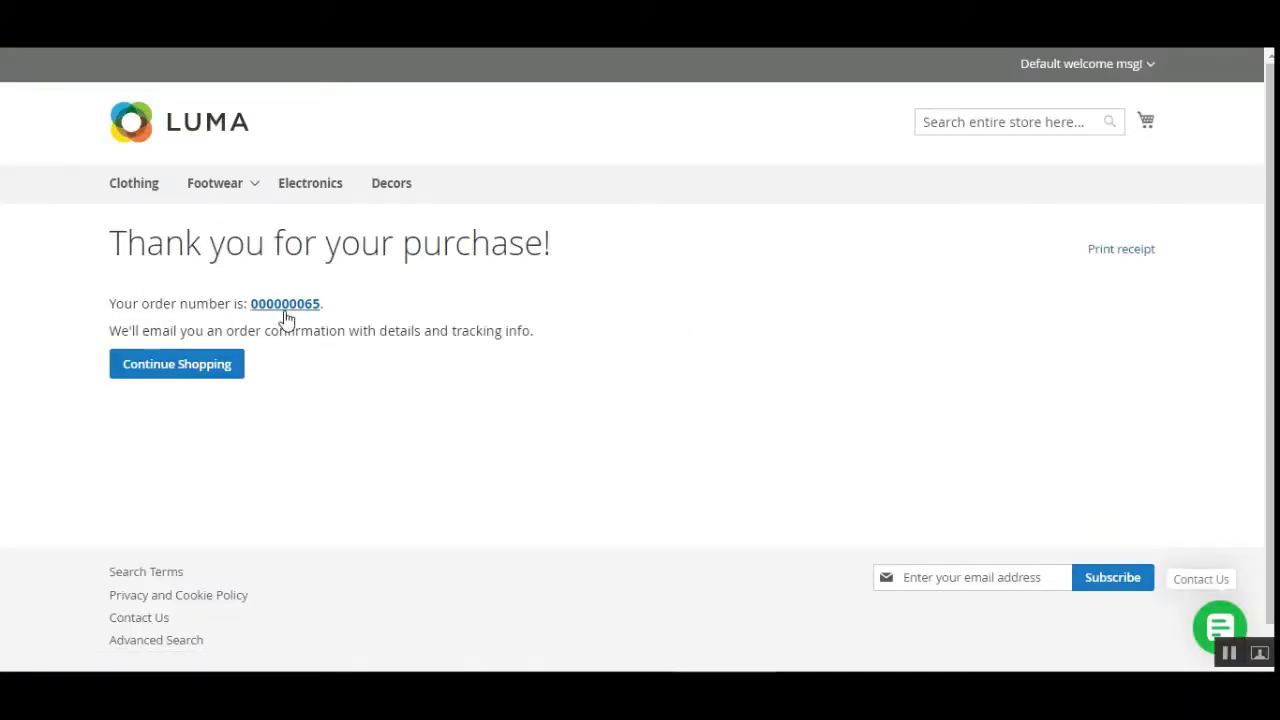
# Open the newly placed order from the confirmation page and examine its shipping and handling charge and shipping method.
pyautogui.click(285, 310)
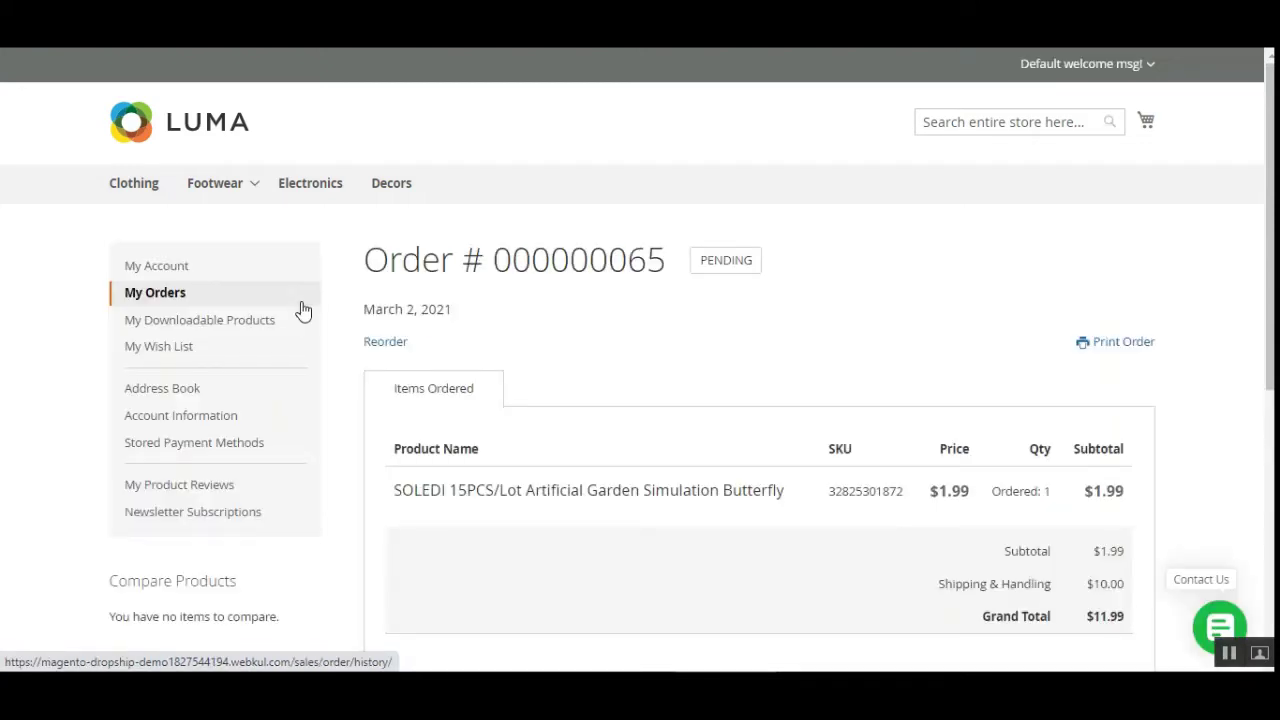
pyautogui.scroll(-3, 1250, 230)
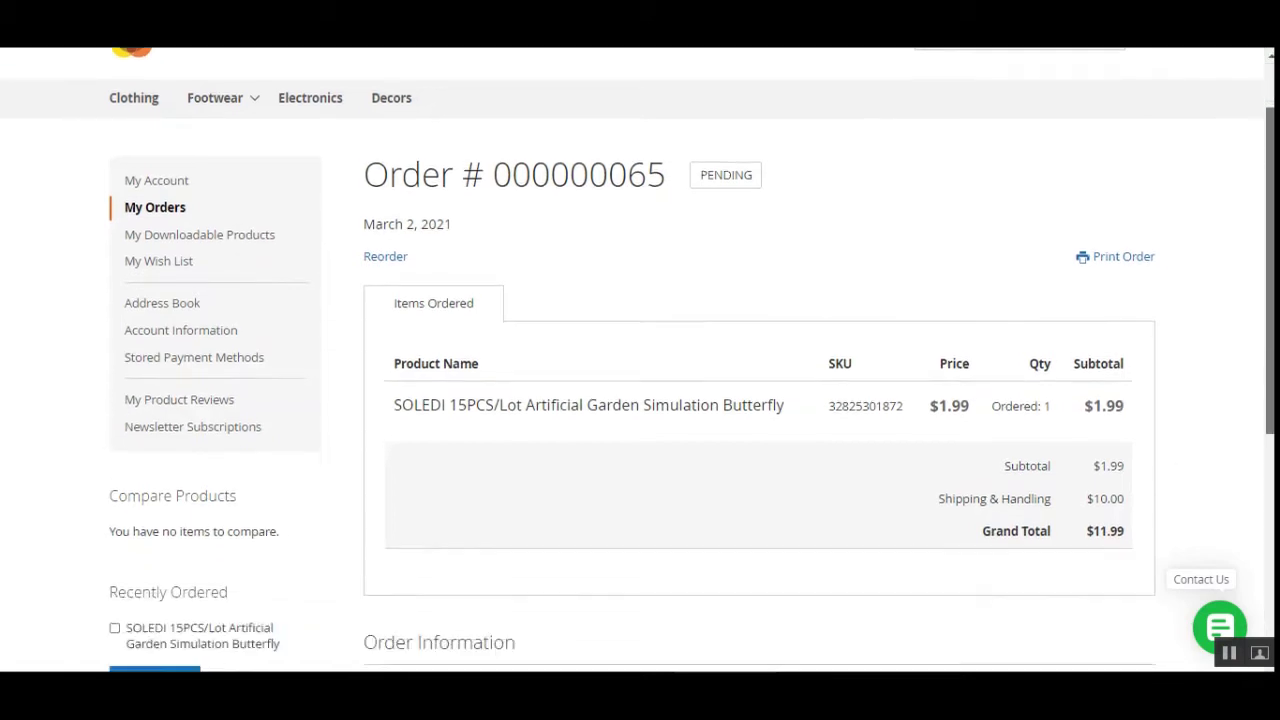
pyautogui.moveTo(968, 246); pyautogui.dragTo(1120, 248)
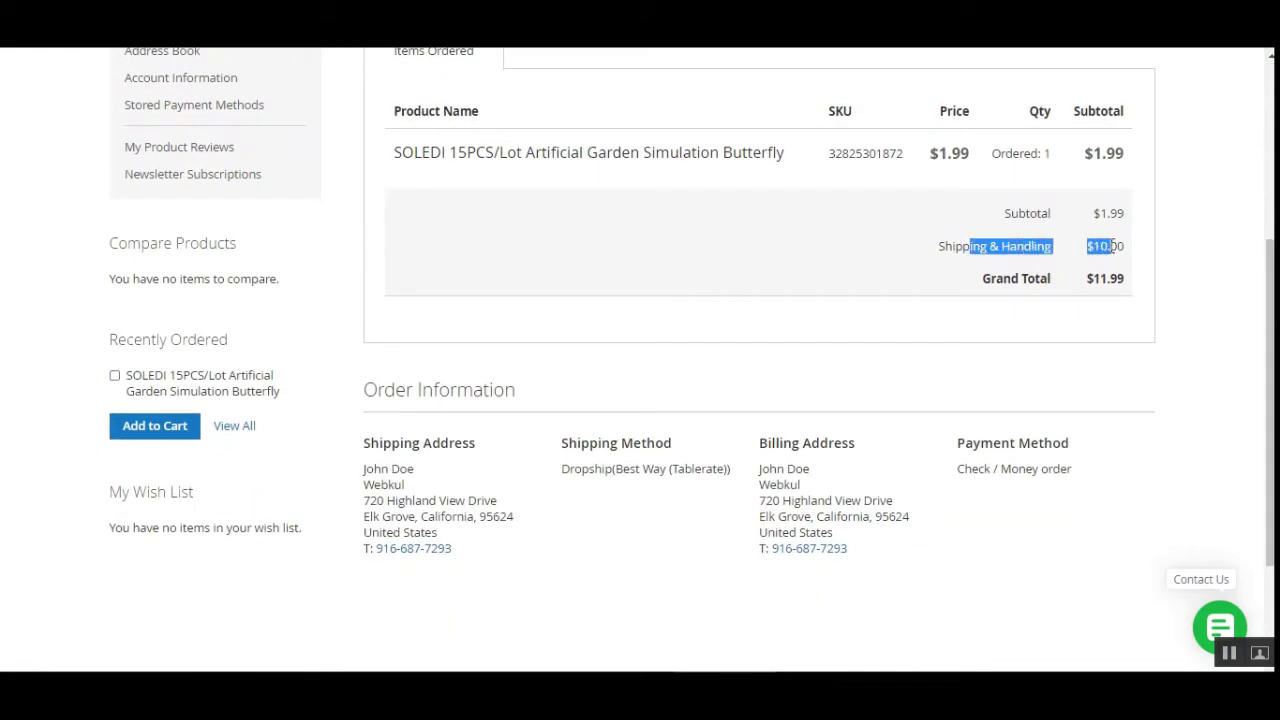
pyautogui.click(1260, 314)
pyautogui.scroll(-2, 1260, 314)
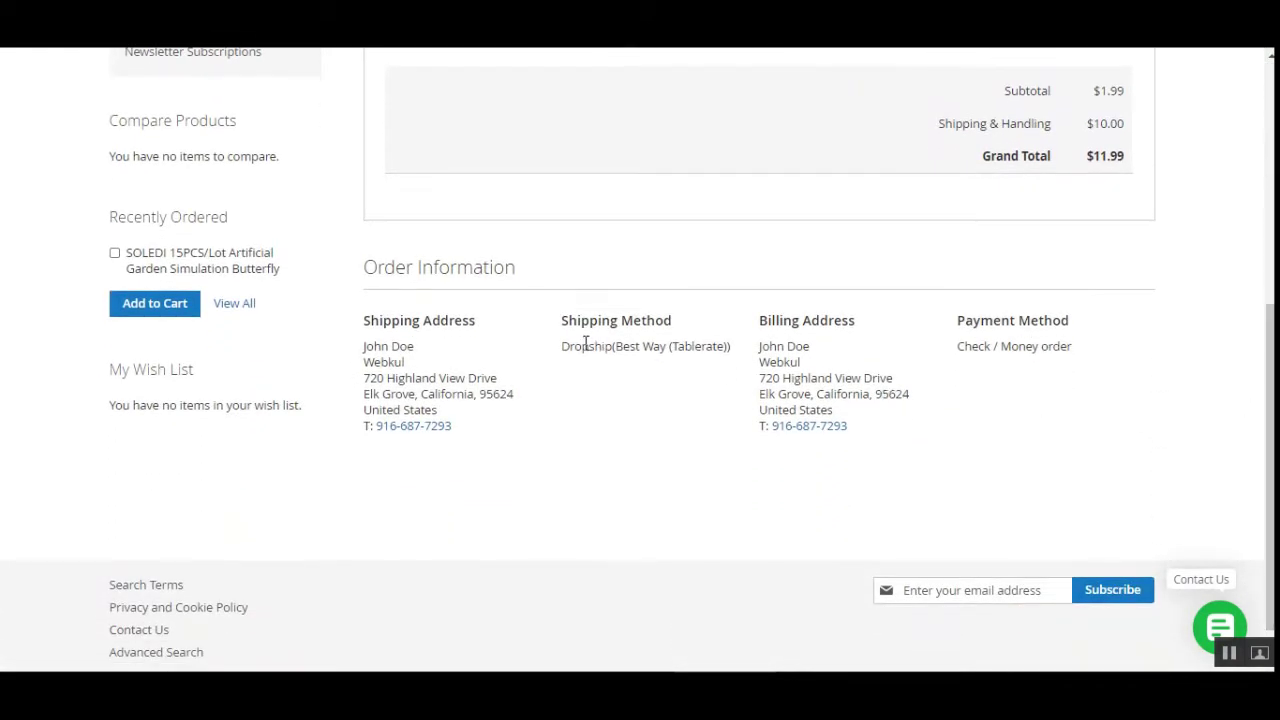
pyautogui.moveTo(563, 352); pyautogui.dragTo(733, 355)
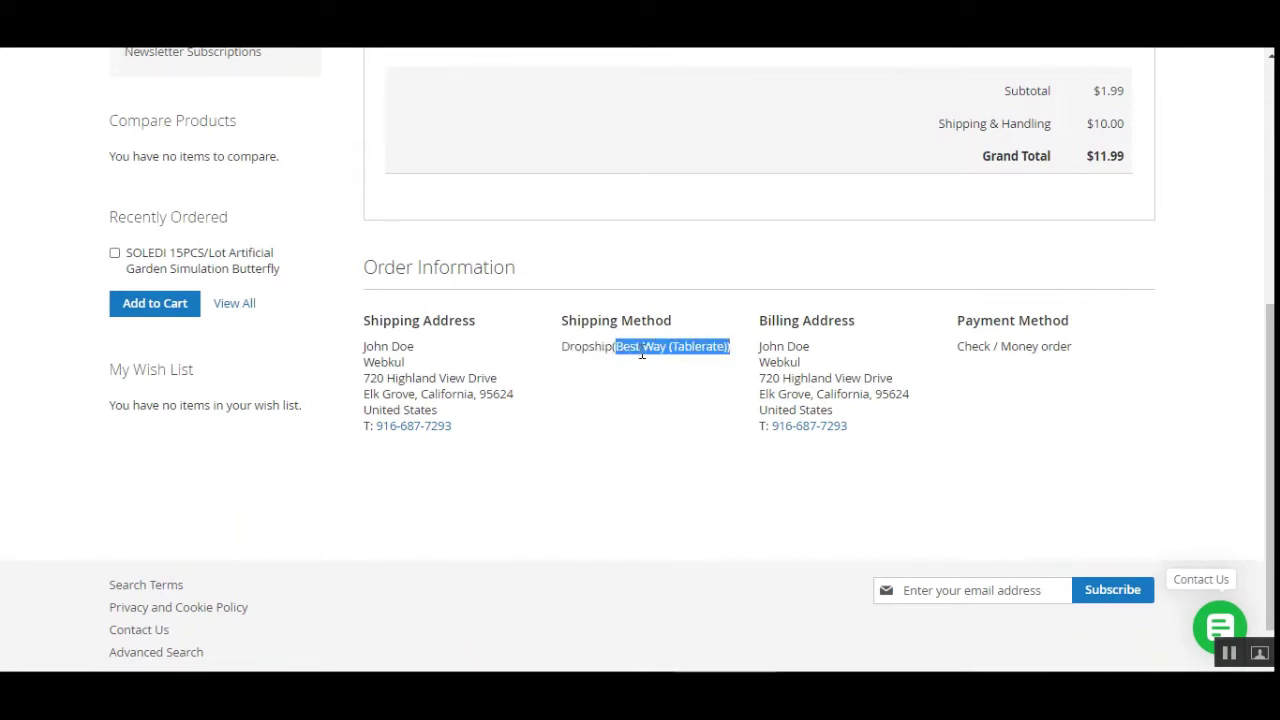
pyautogui.scroll(5, 643, 480)
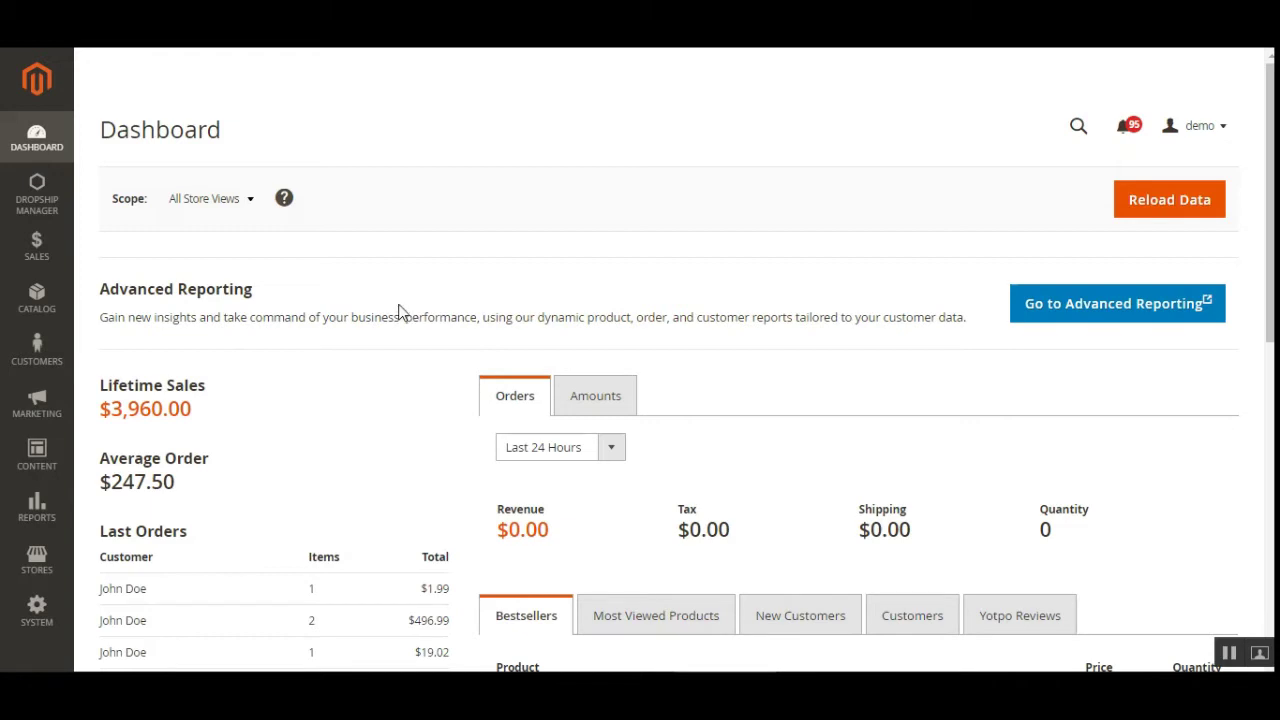
# In the Magento admin, open the Dropship Manager's Warehouse Order Manager in a new browser tab.
pyautogui.click(45, 205)
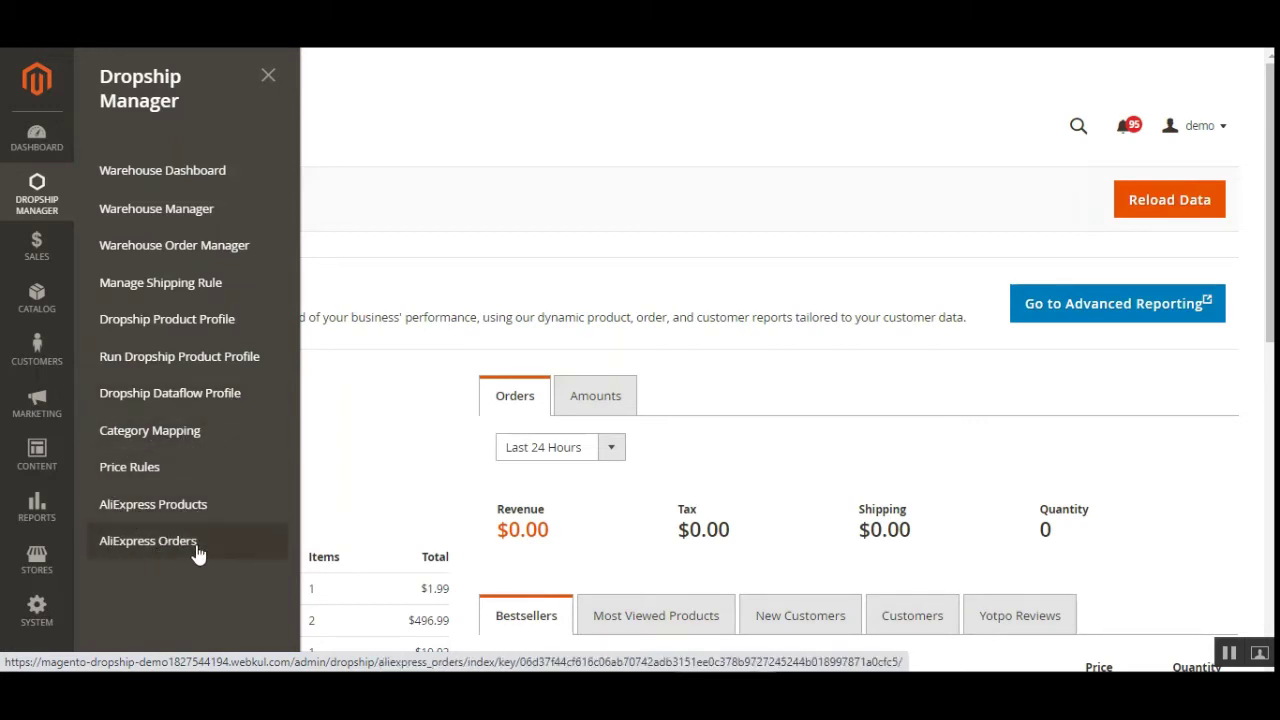
pyautogui.rightClick(197, 249)
pyautogui.click(250, 264)
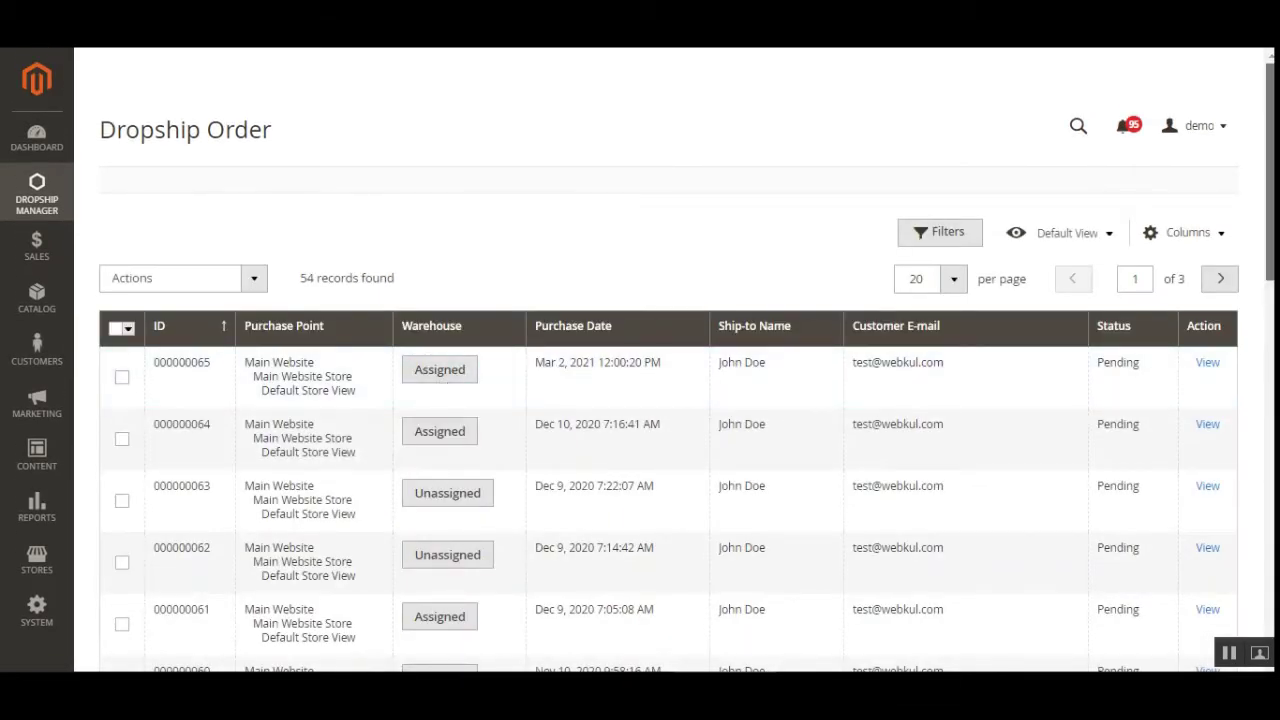
pyautogui.scroll(-1, 1257, 248)
pyautogui.scroll(1, 280, 370)
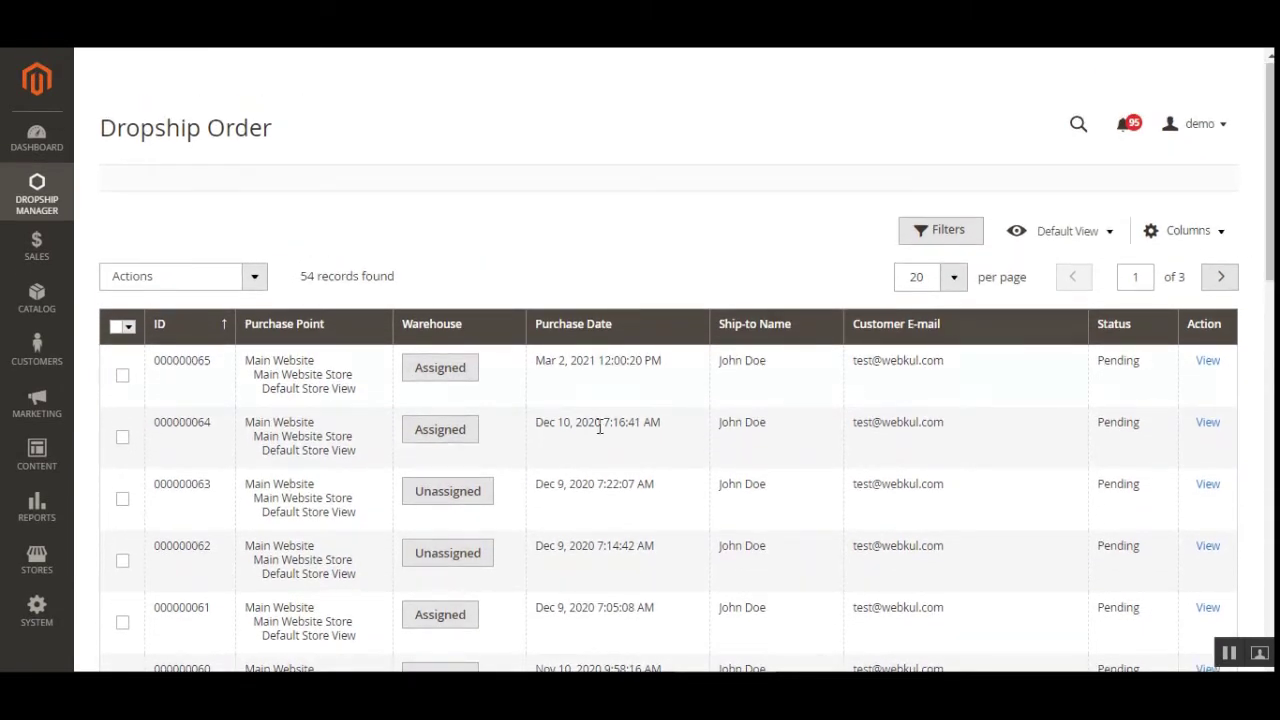
# Inspect the warehouse assignment and available warehouses for the newest dropship order's butterfly item, and close the dialog without changes.
pyautogui.moveTo(197, 362); pyautogui.dragTo(211, 363)
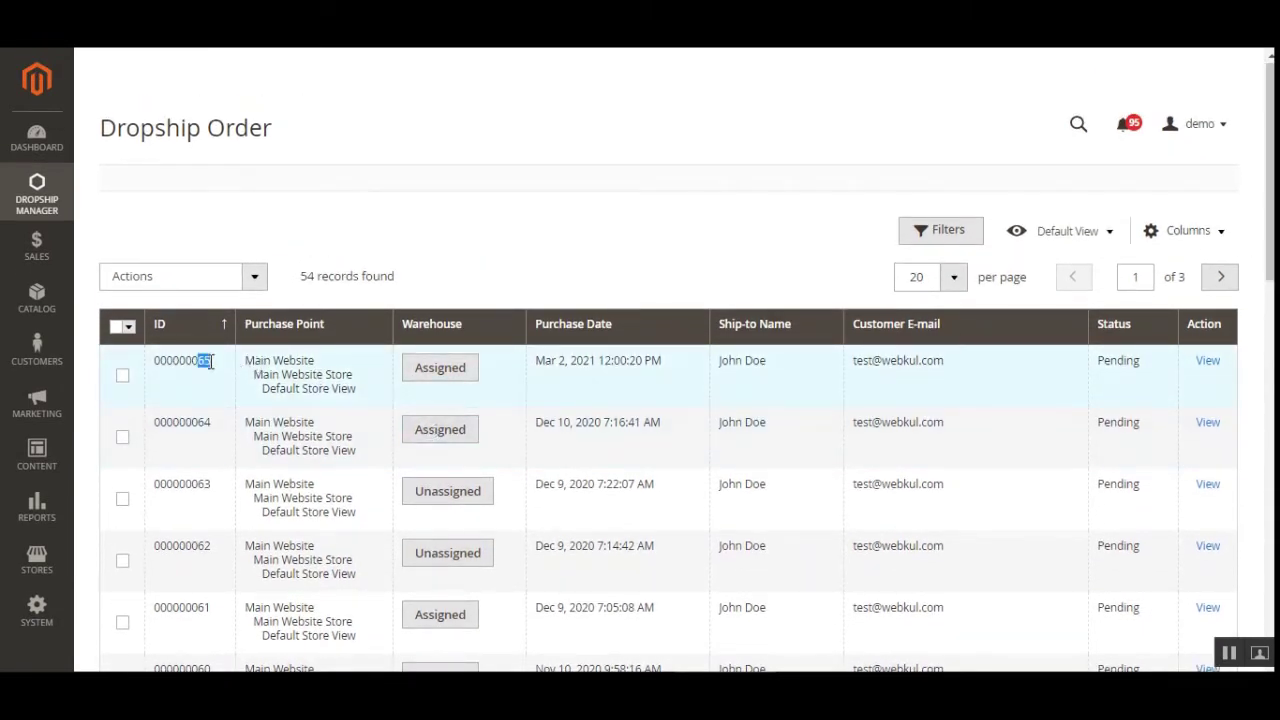
pyautogui.click(451, 372)
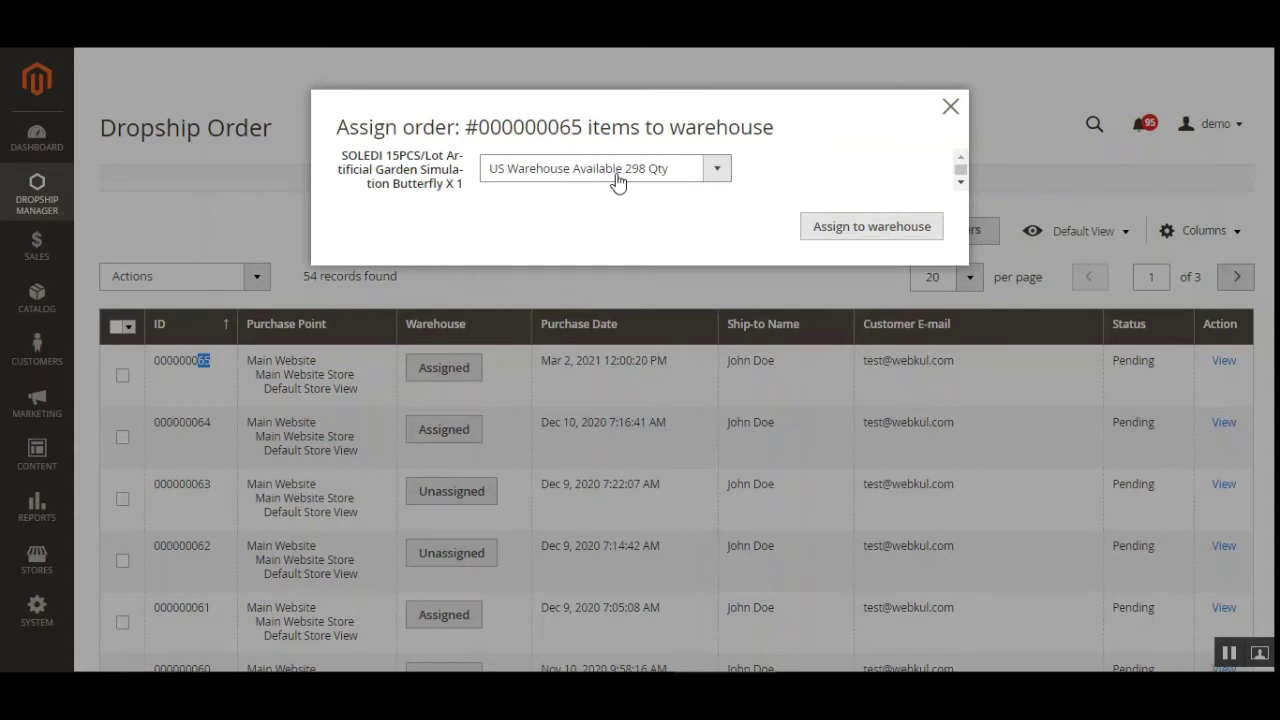
pyautogui.click(717, 176)
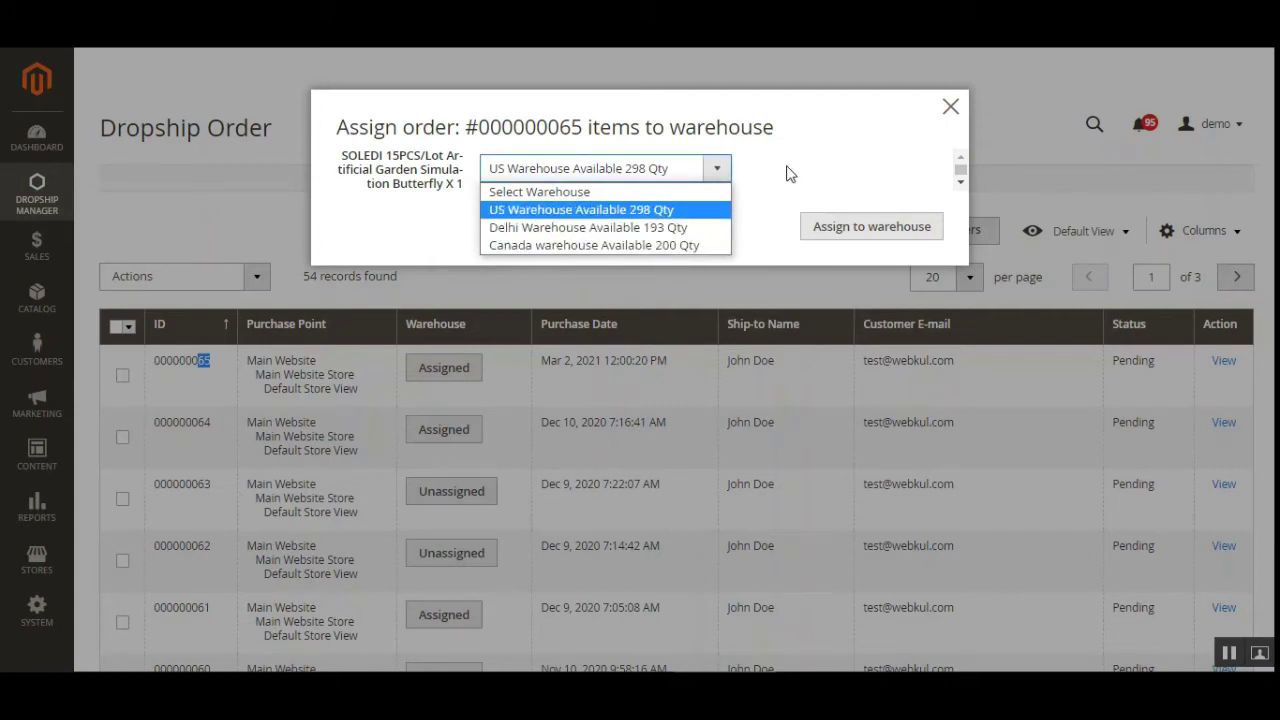
pyautogui.click(816, 196)
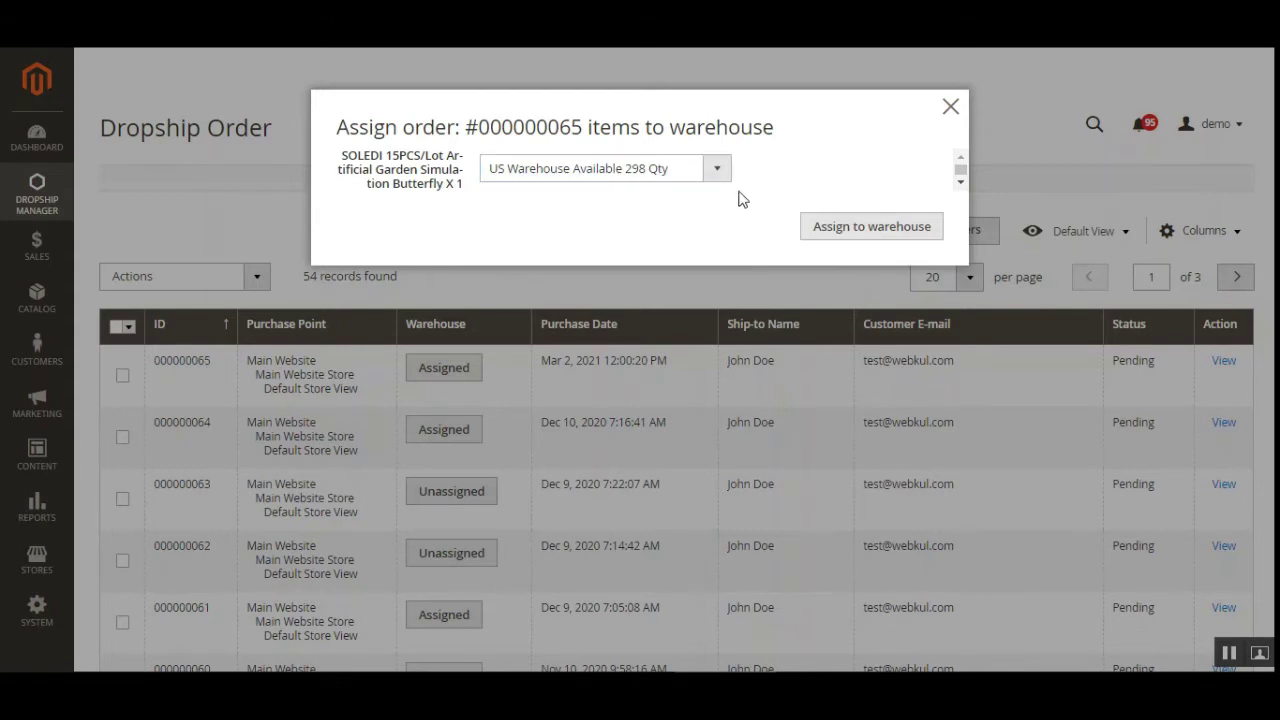
pyautogui.click(951, 108)
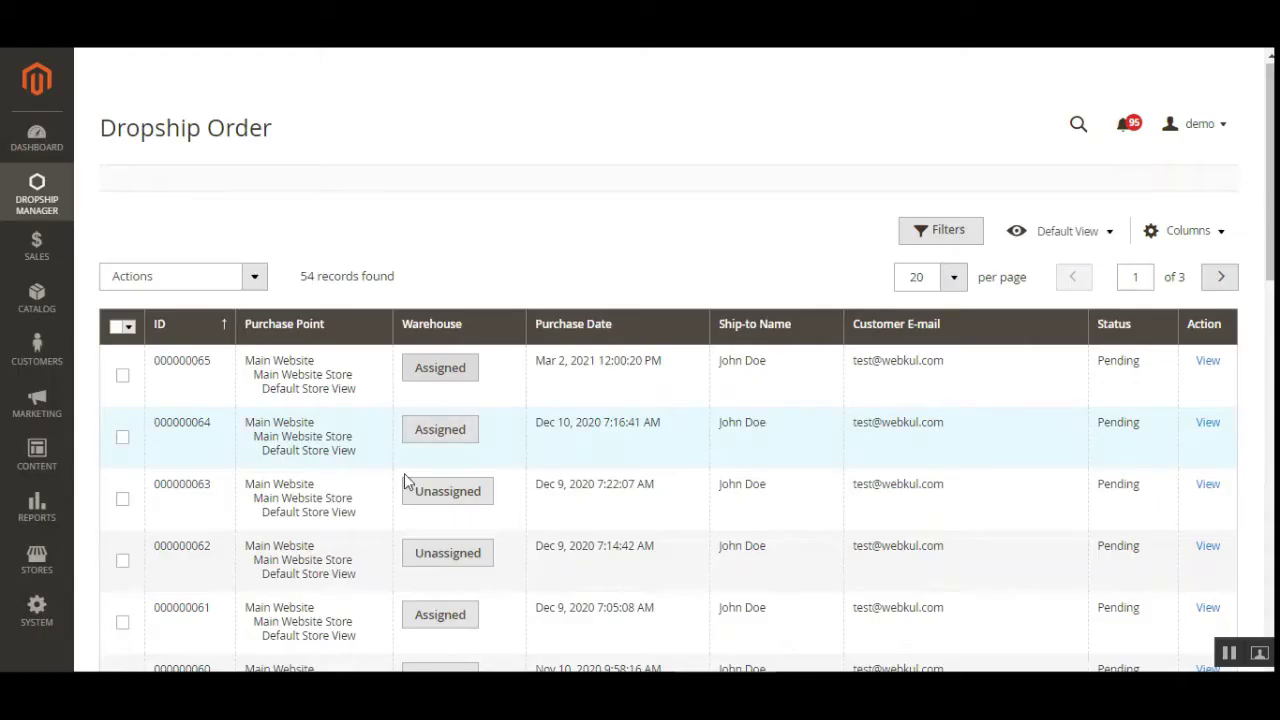
# Assign the unassigned Tooarts Blue Cat Piggy Bank order of Dec 9, 2020 to the Delhi Warehouse and check the saved assignment.
pyautogui.click(458, 494)
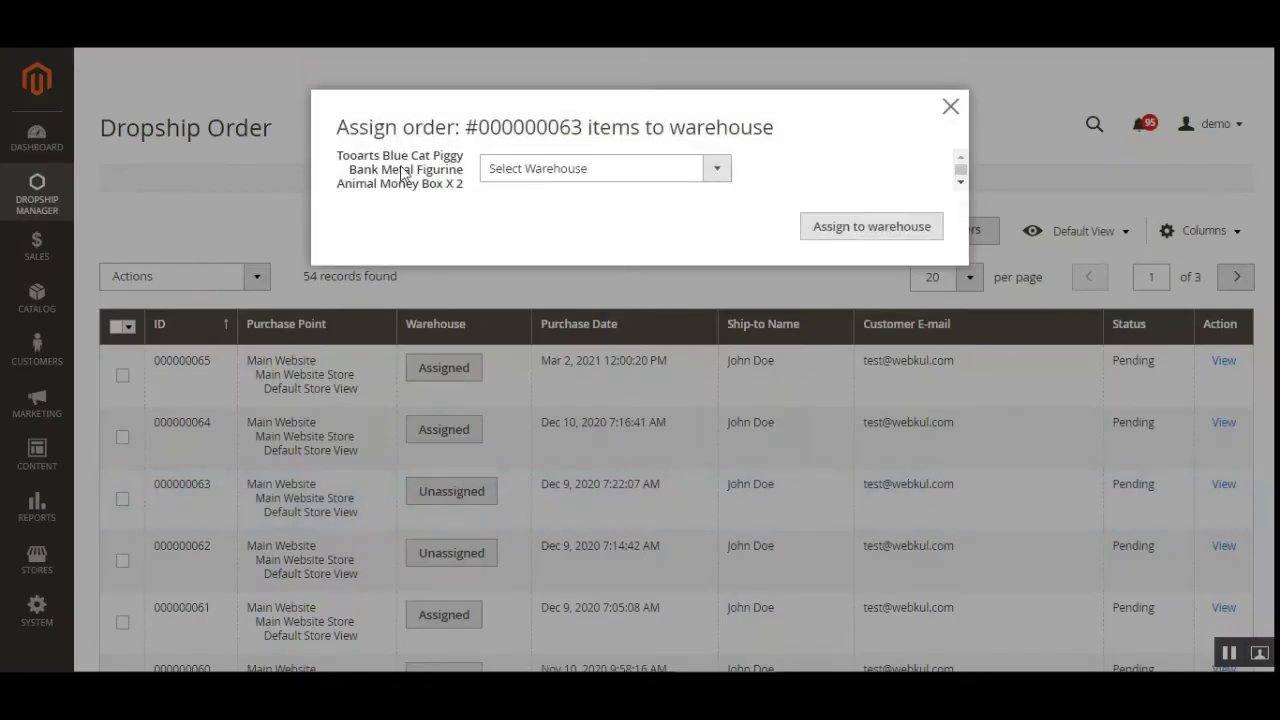
pyautogui.click(716, 170)
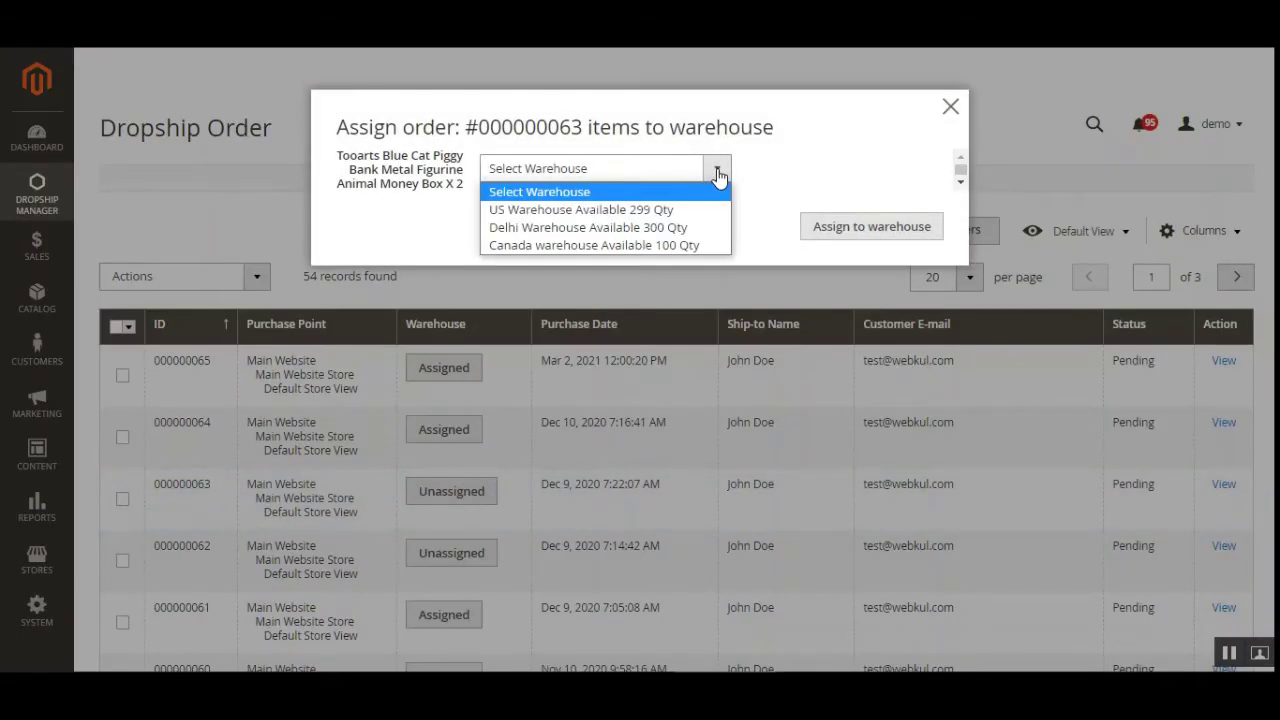
pyautogui.click(663, 234)
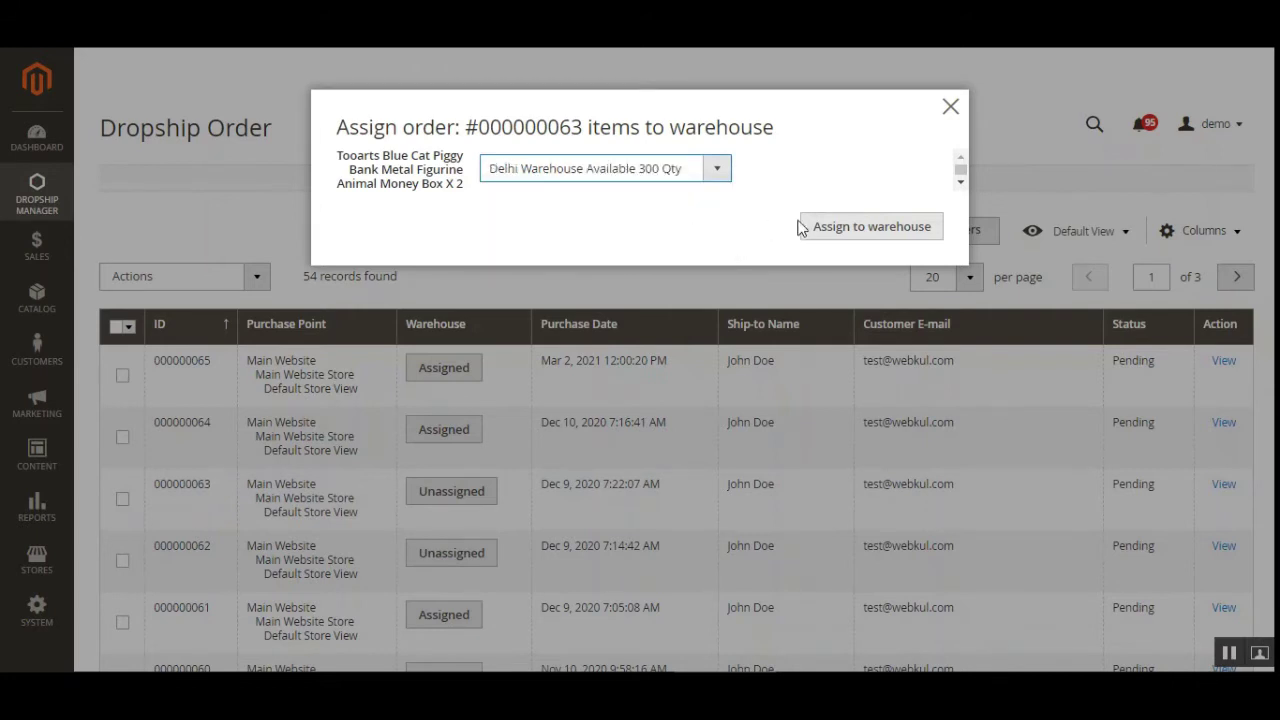
pyautogui.click(872, 237)
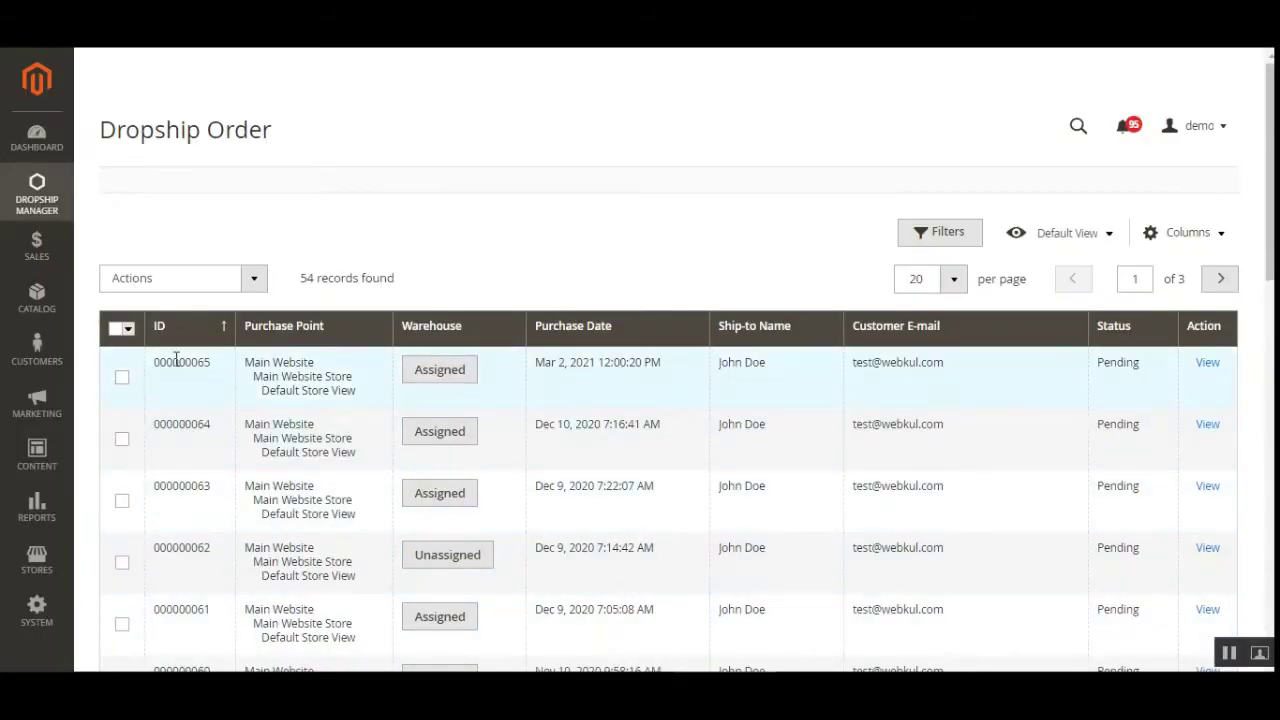
pyautogui.click(453, 508)
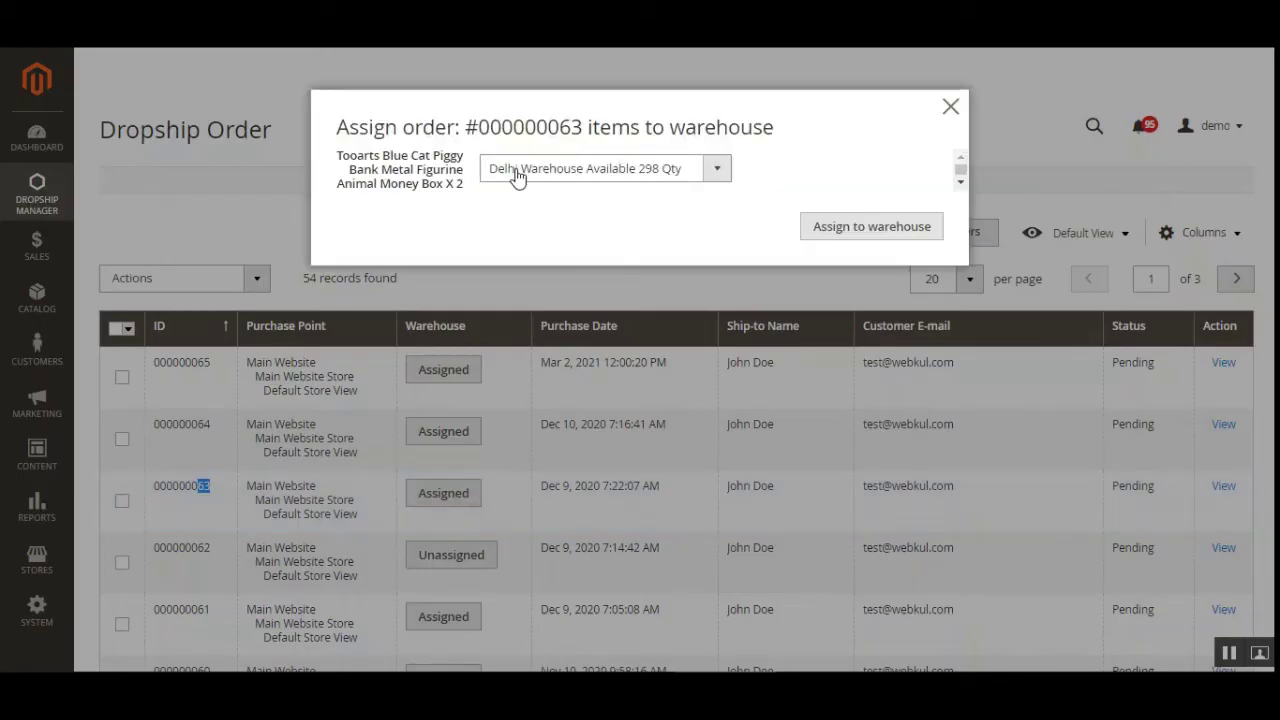
pyautogui.click(950, 108)
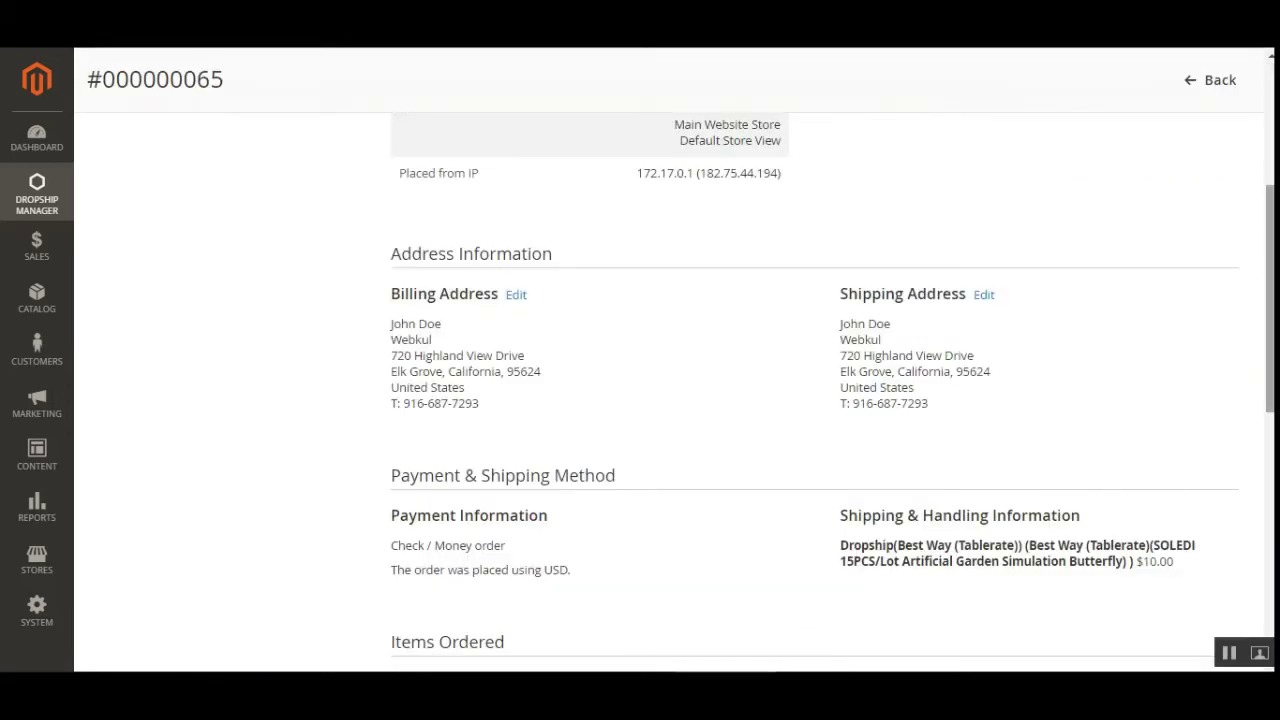
# Examine the newest dropship order's shipping and handling method, shipping charge and ordered items, and return to the order list.
pyautogui.scroll(-2, 918, 386)
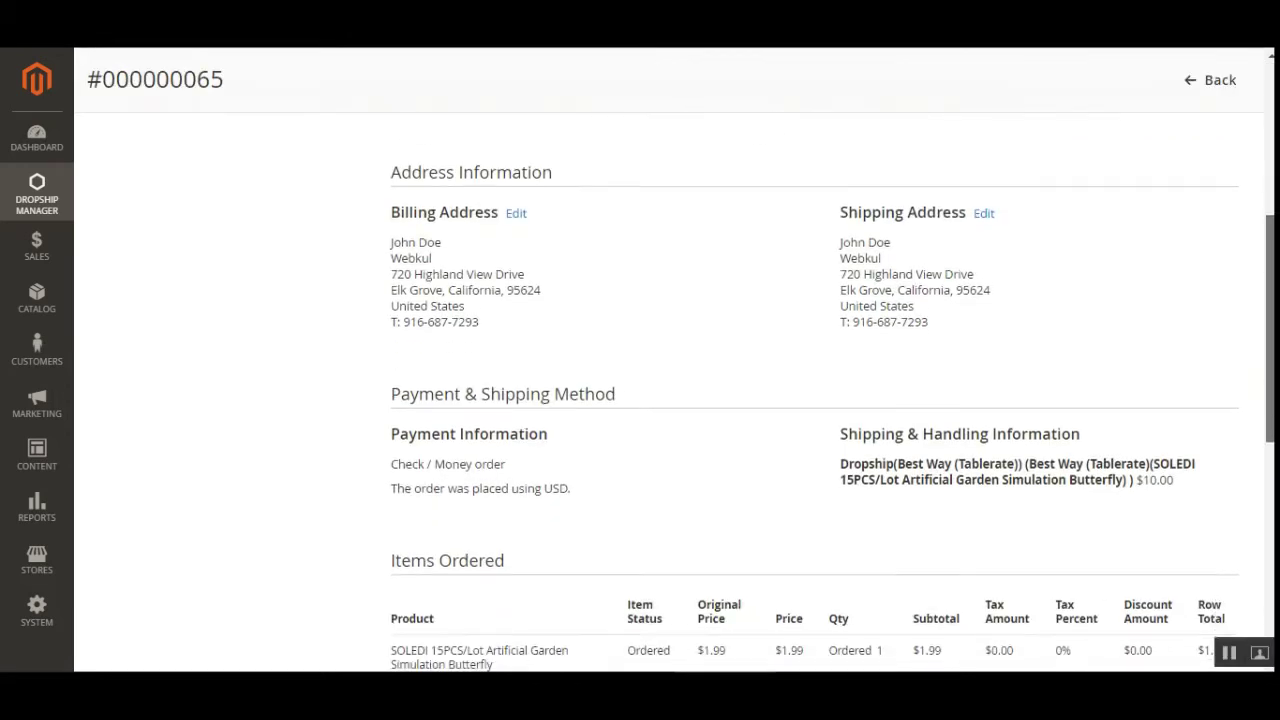
pyautogui.moveTo(852, 381); pyautogui.dragTo(1018, 385)
pyautogui.click(975, 392)
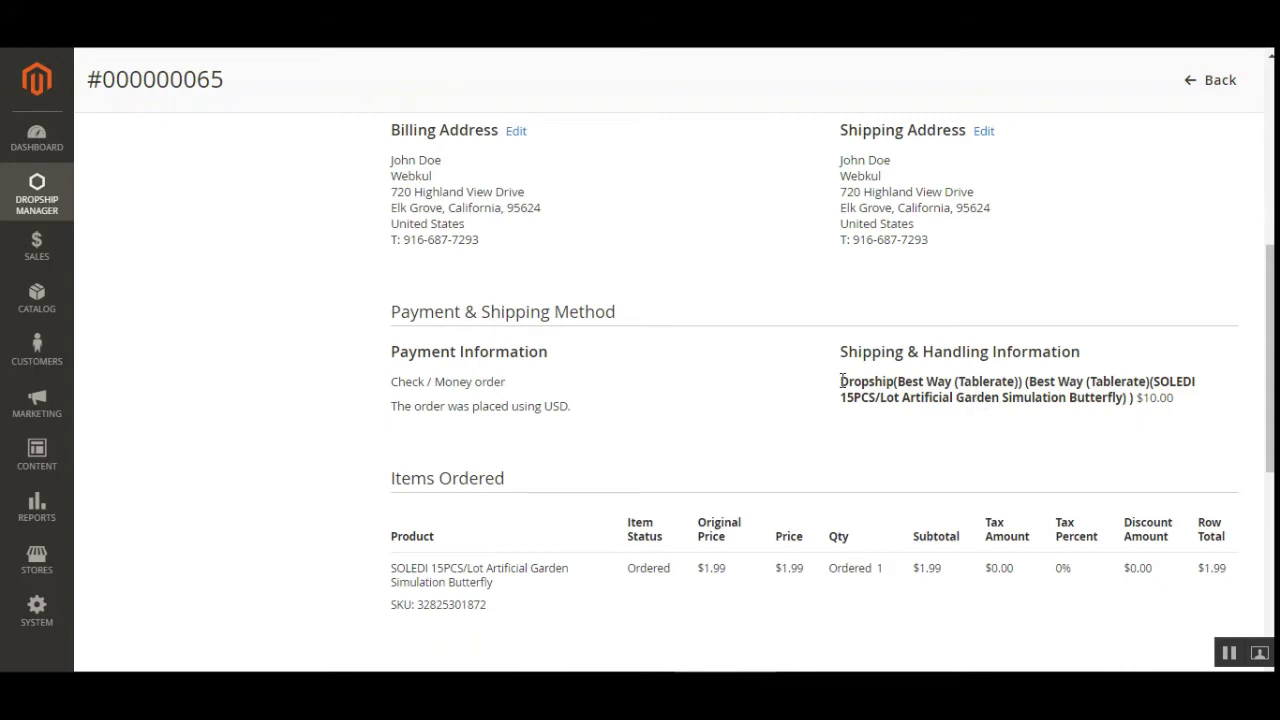
pyautogui.moveTo(841, 381); pyautogui.dragTo(925, 383)
pyautogui.scroll(-1, 1270, 370)
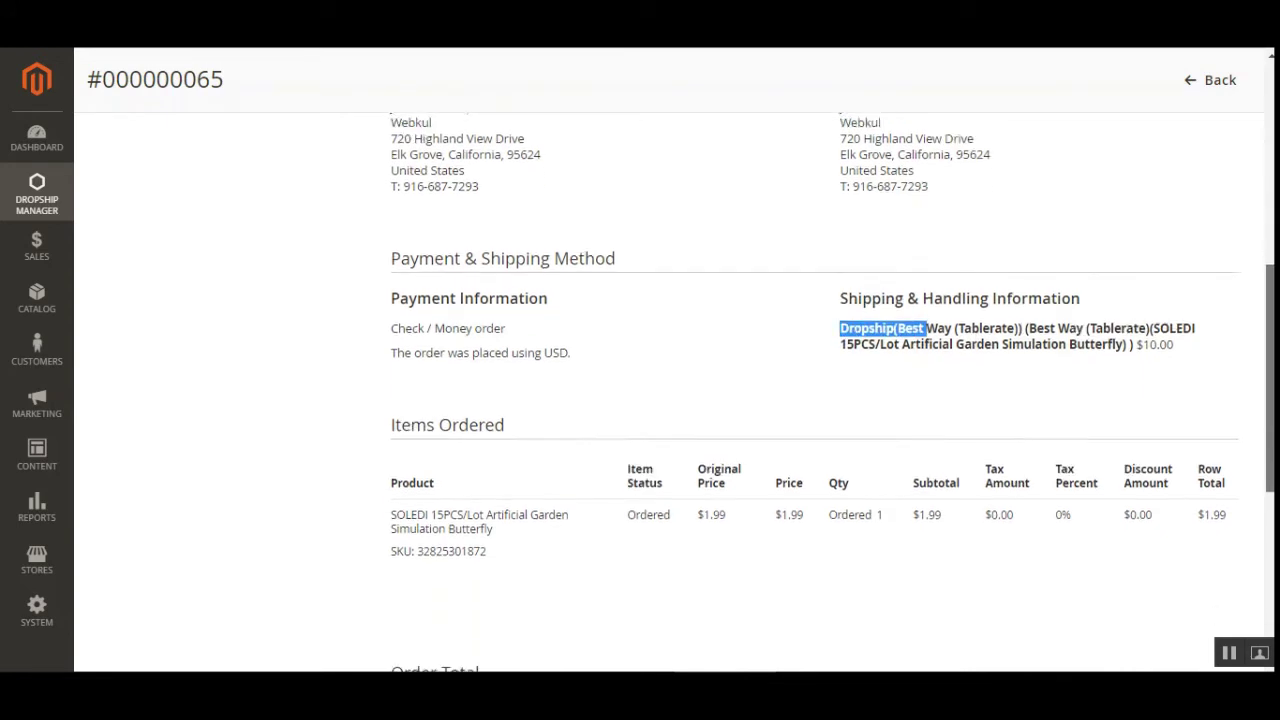
pyautogui.moveTo(1137, 300); pyautogui.dragTo(1178, 302)
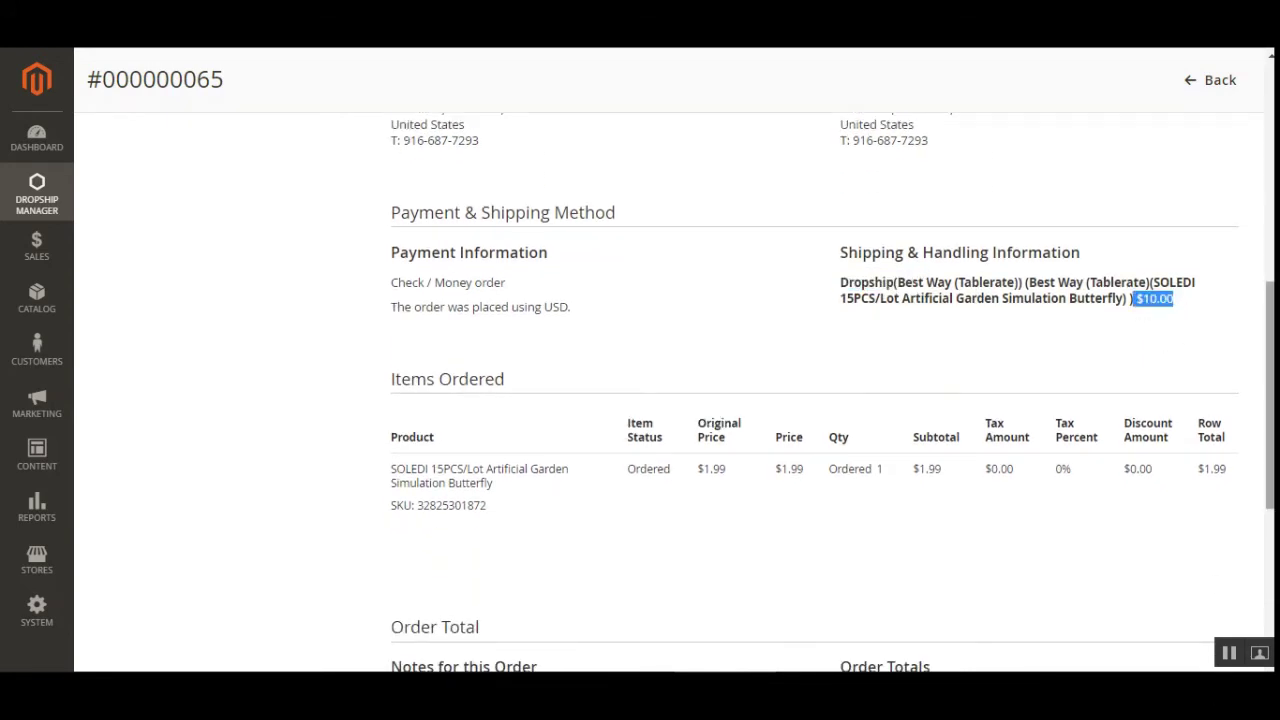
pyautogui.moveTo(1270, 395); pyautogui.dragTo(1270, 173)
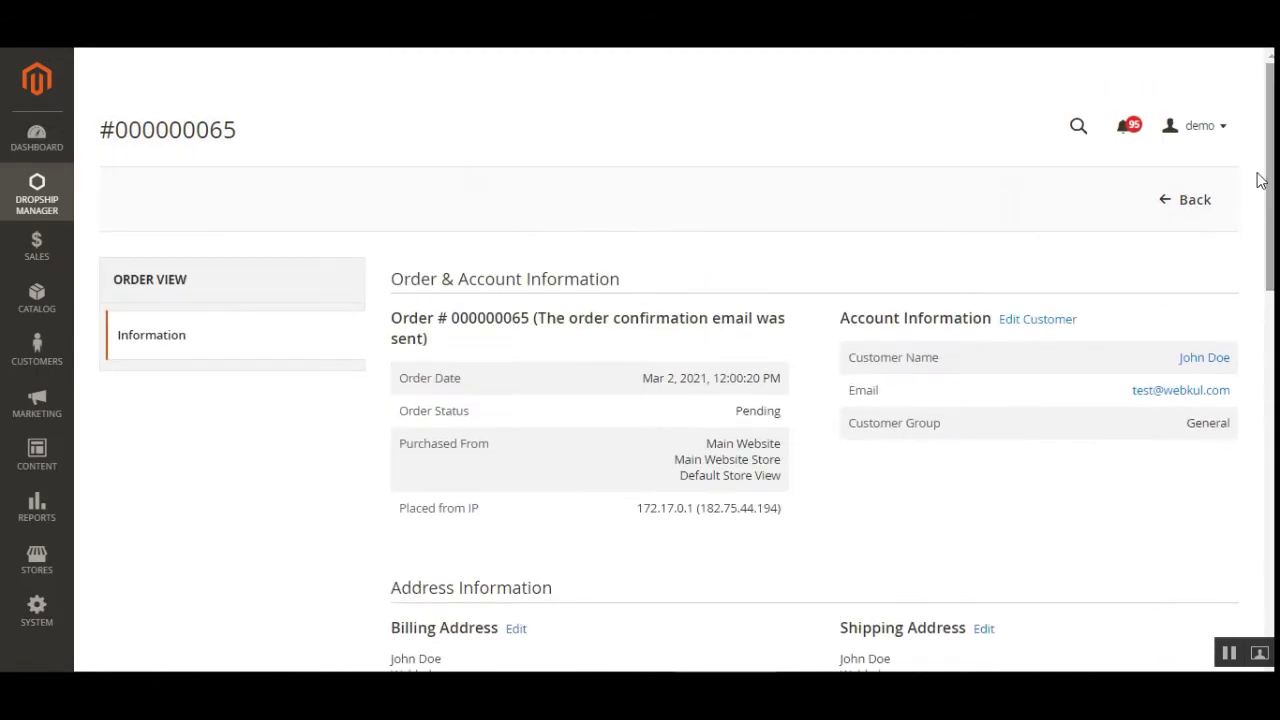
pyautogui.click(1165, 207)
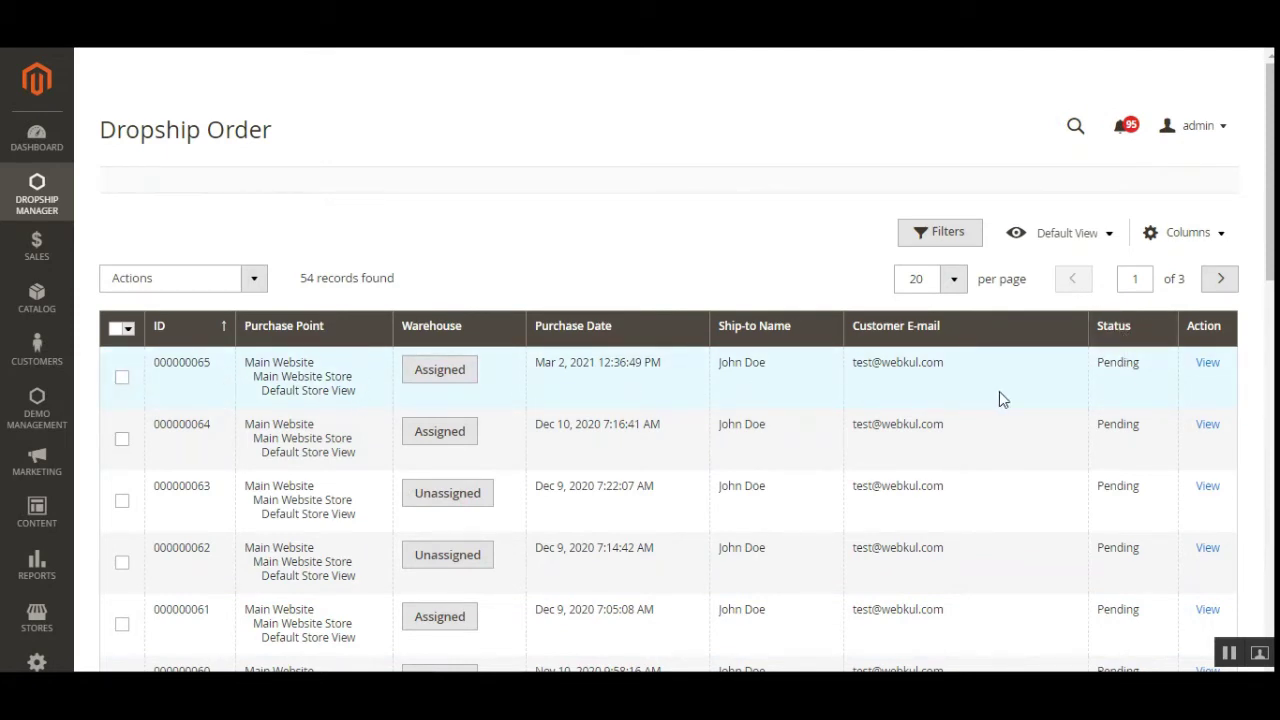
# Check the warehouse assigned to the newest dropship order, of Mar 2, 2021, and approve that order.
pyautogui.click(438, 371)
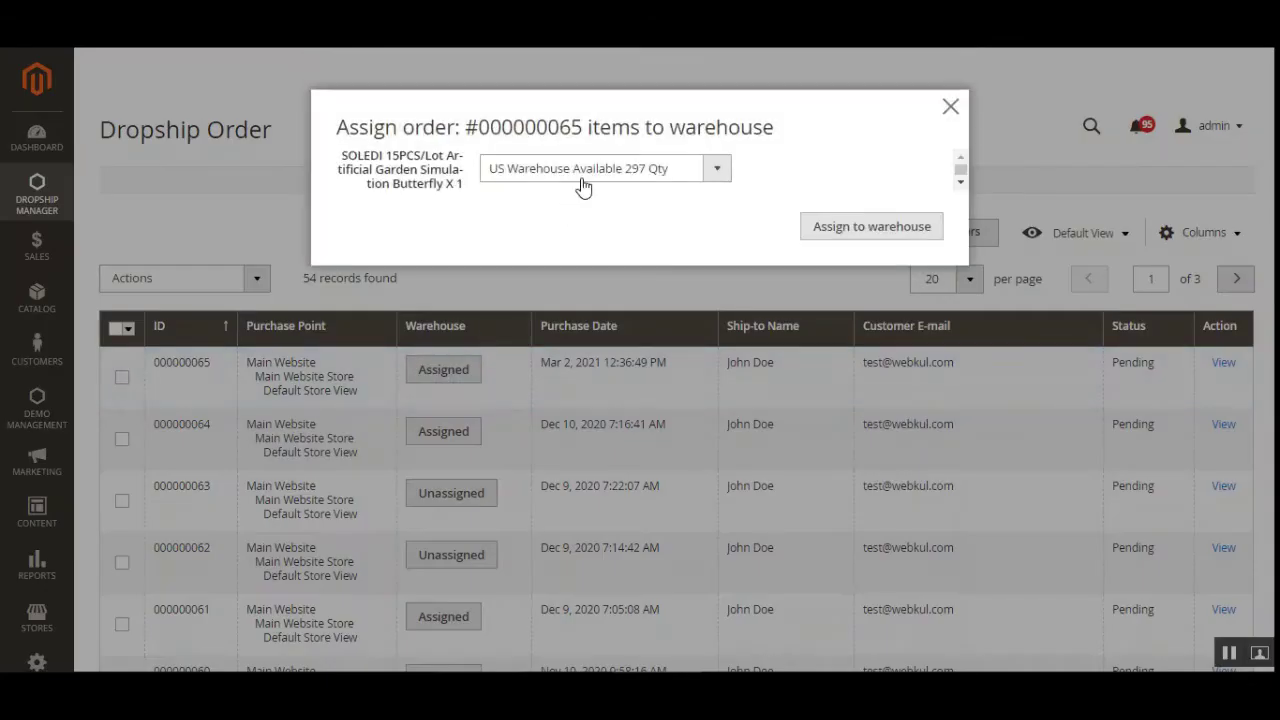
pyautogui.click(950, 107)
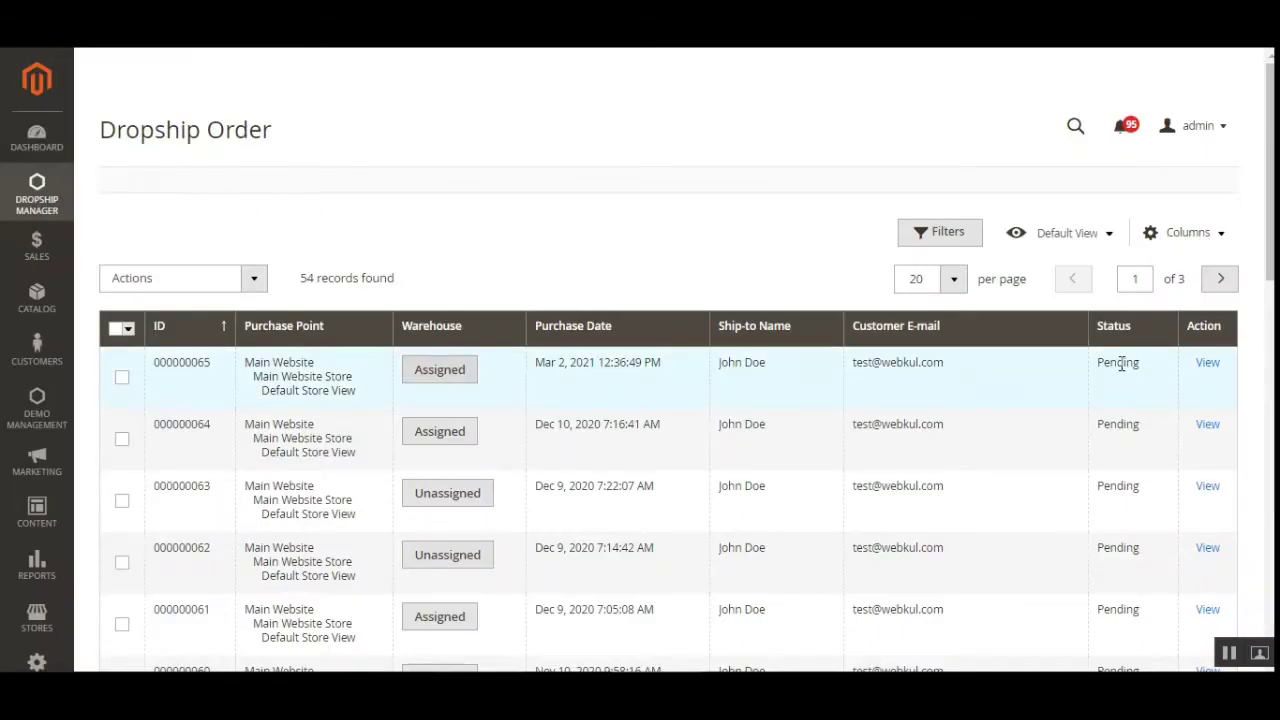
pyautogui.click(122, 377)
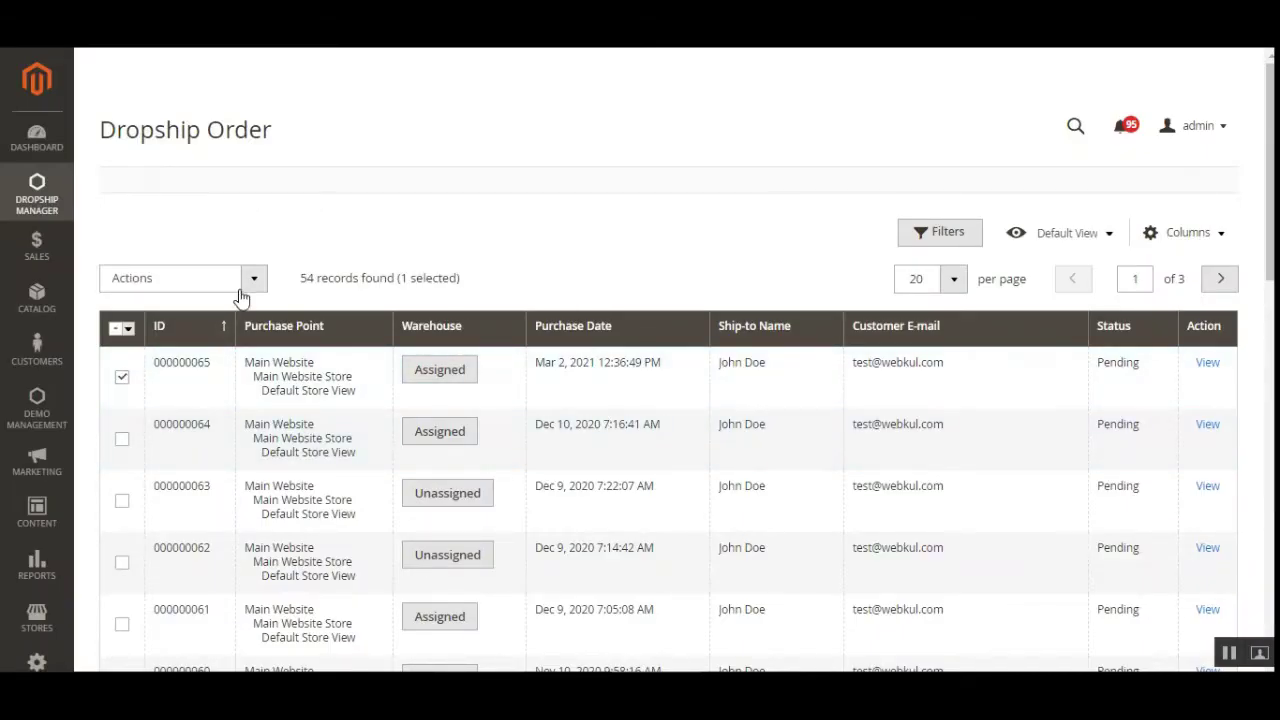
pyautogui.click(255, 280)
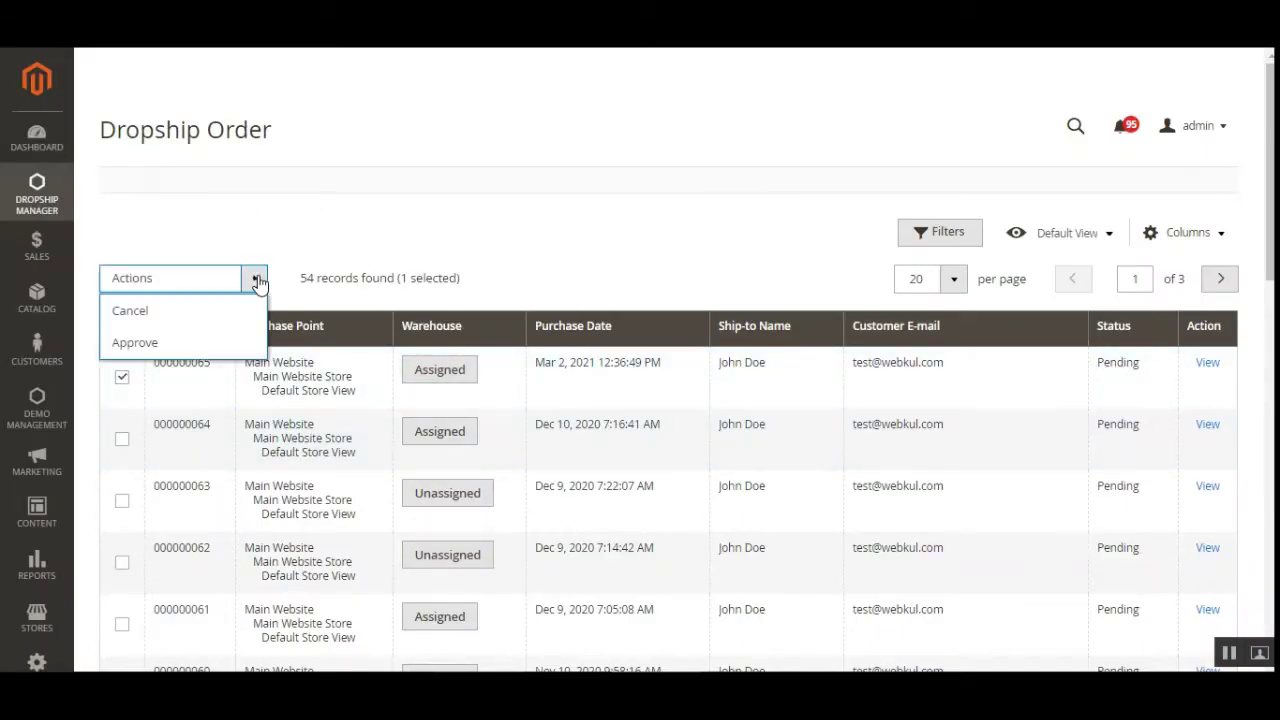
pyautogui.click(225, 343)
pyautogui.click(800, 208)
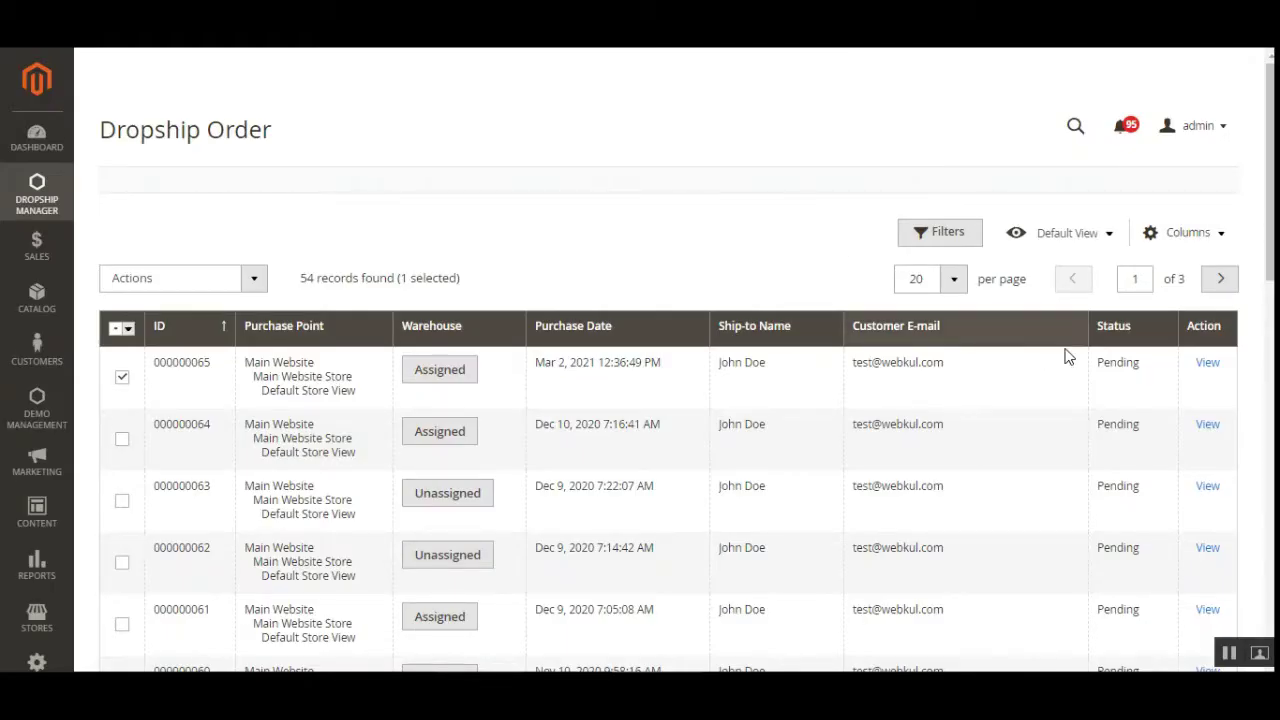
pyautogui.click(1121, 365)
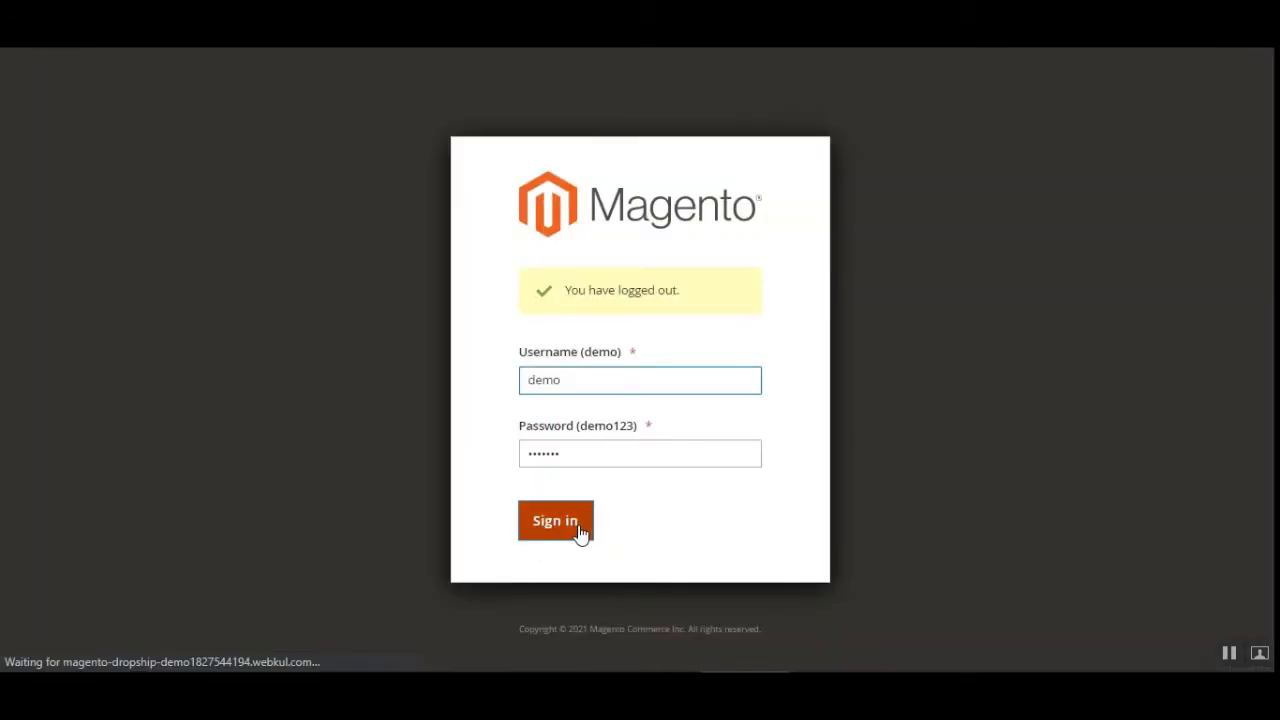
# Sign in to the Magento admin as warehouse1, filling in the password with the saved account password.
pyautogui.doubleClick(596, 383)
pyautogui.write('wa')
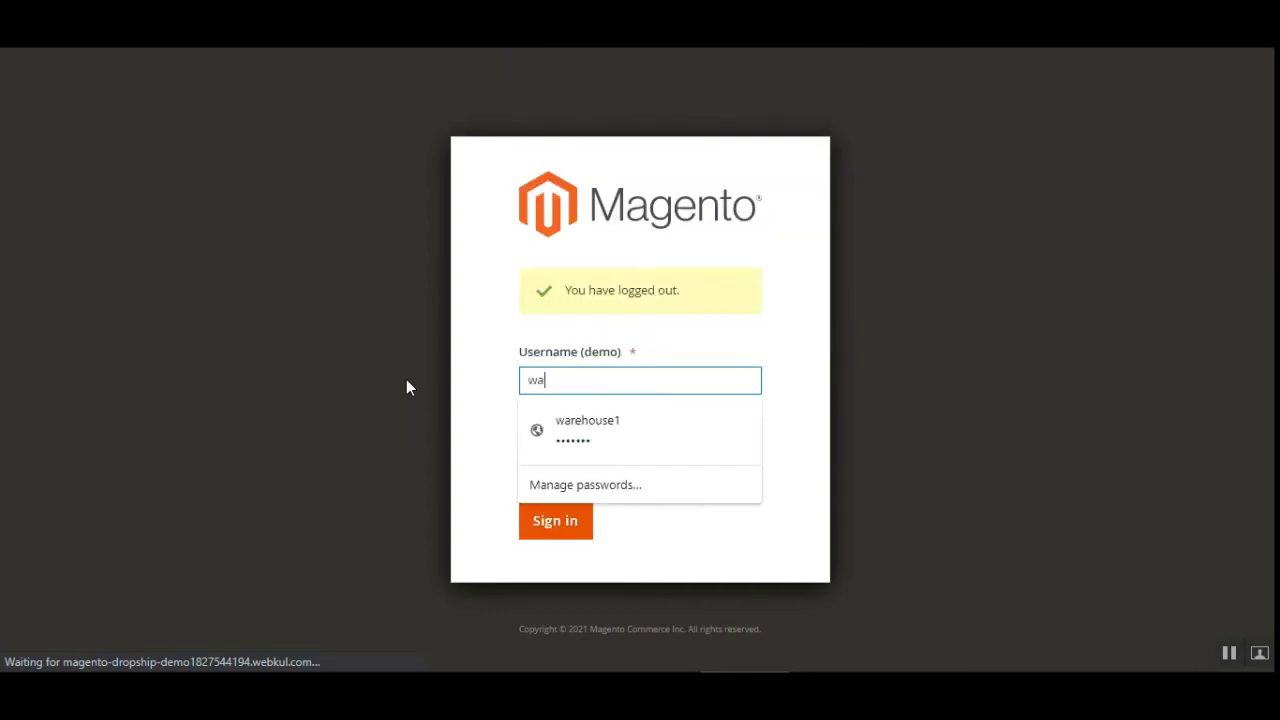
pyautogui.write('rehouse')
pyautogui.press('Down')
pyautogui.press('Return')
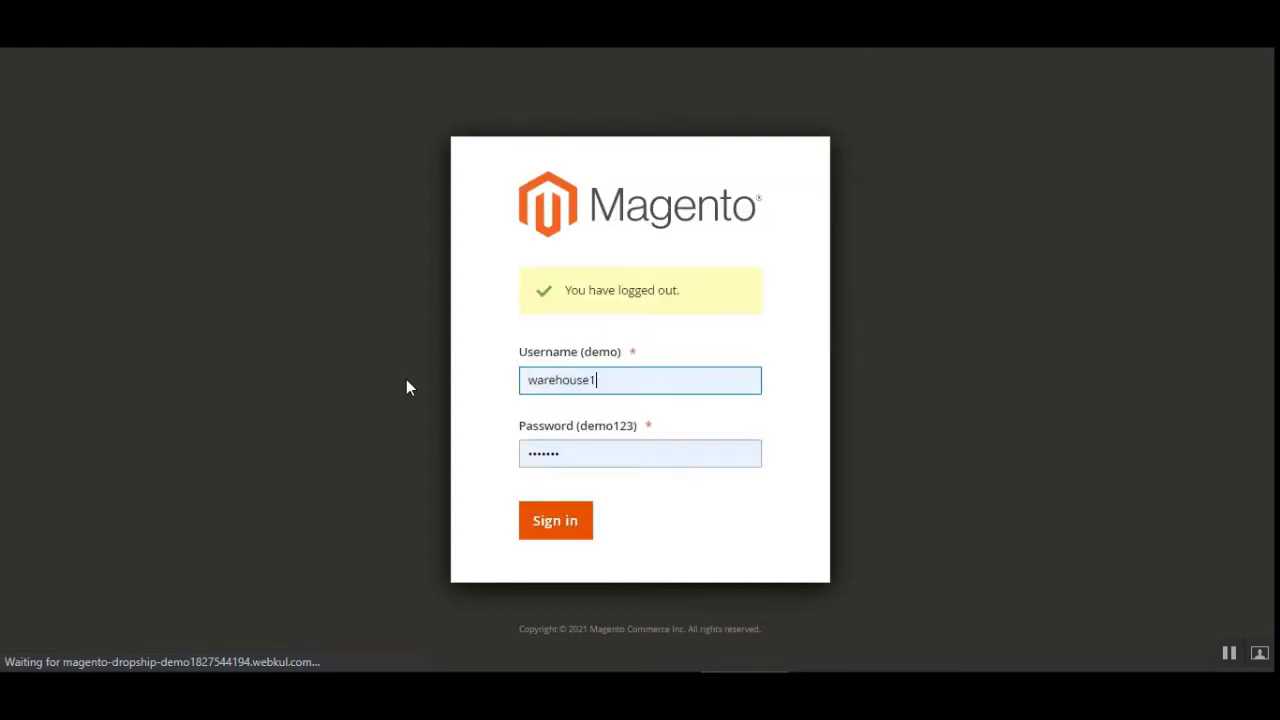
pyautogui.click(543, 515)
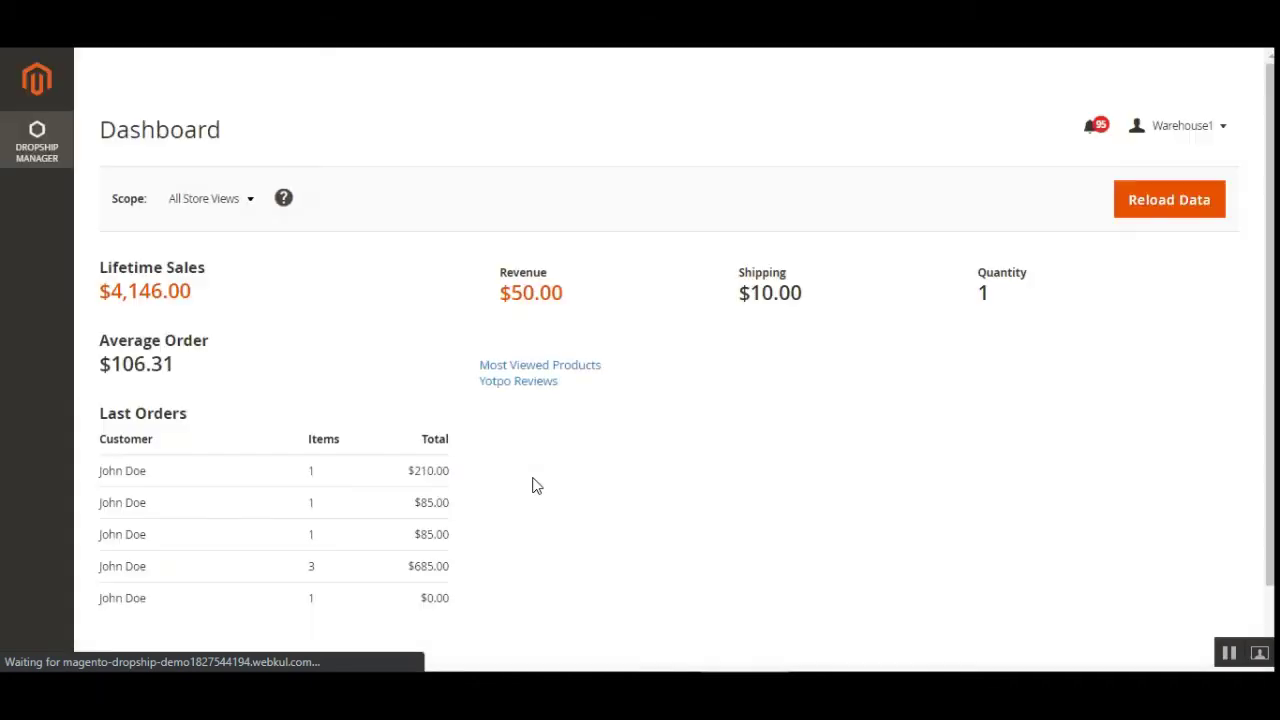
# In the Warehouse Order Manager, begin a new shipment for the Mar 2, 2021 order.
pyautogui.click(40, 145)
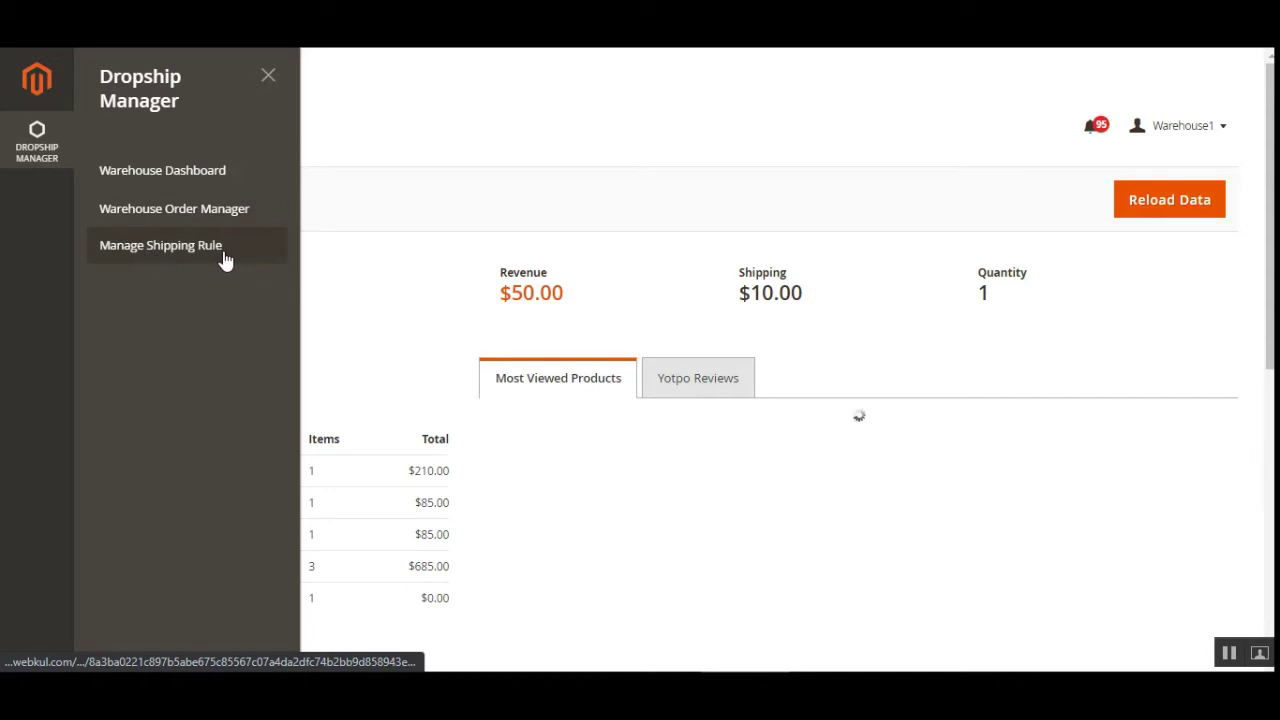
pyautogui.click(158, 216)
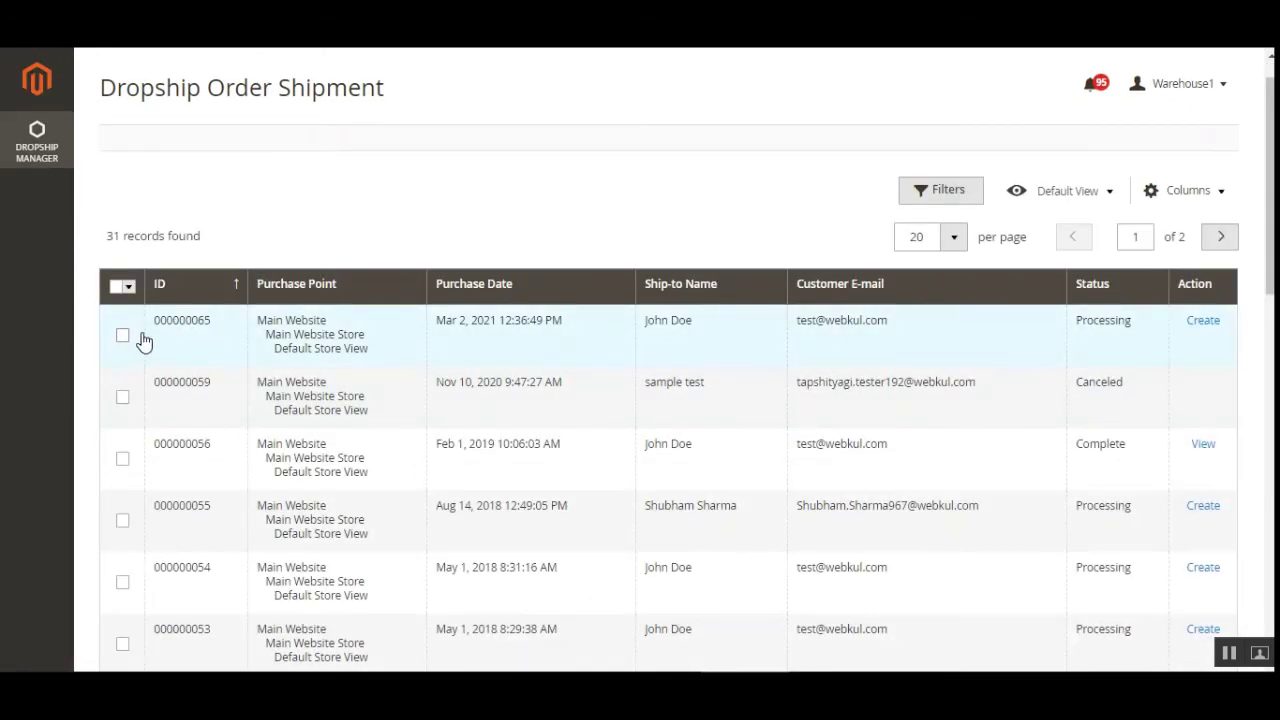
pyautogui.click(1204, 324)
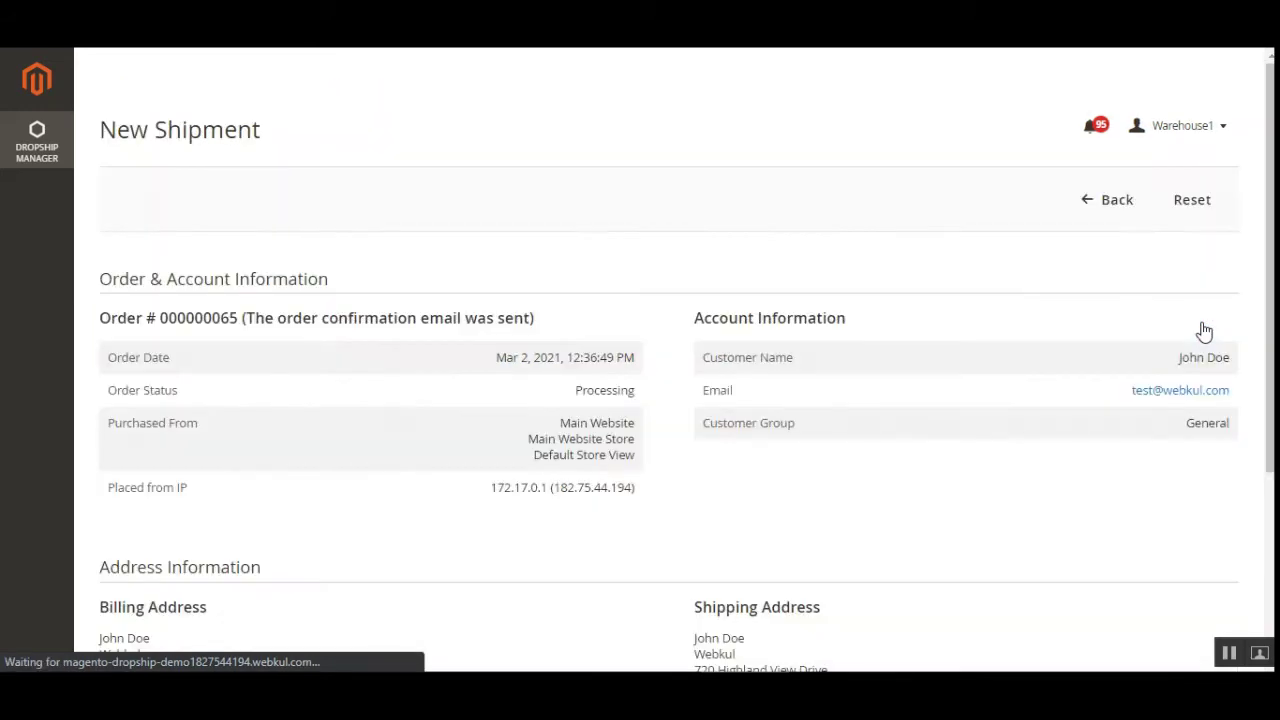
pyautogui.scroll(-1, 1071, 280)
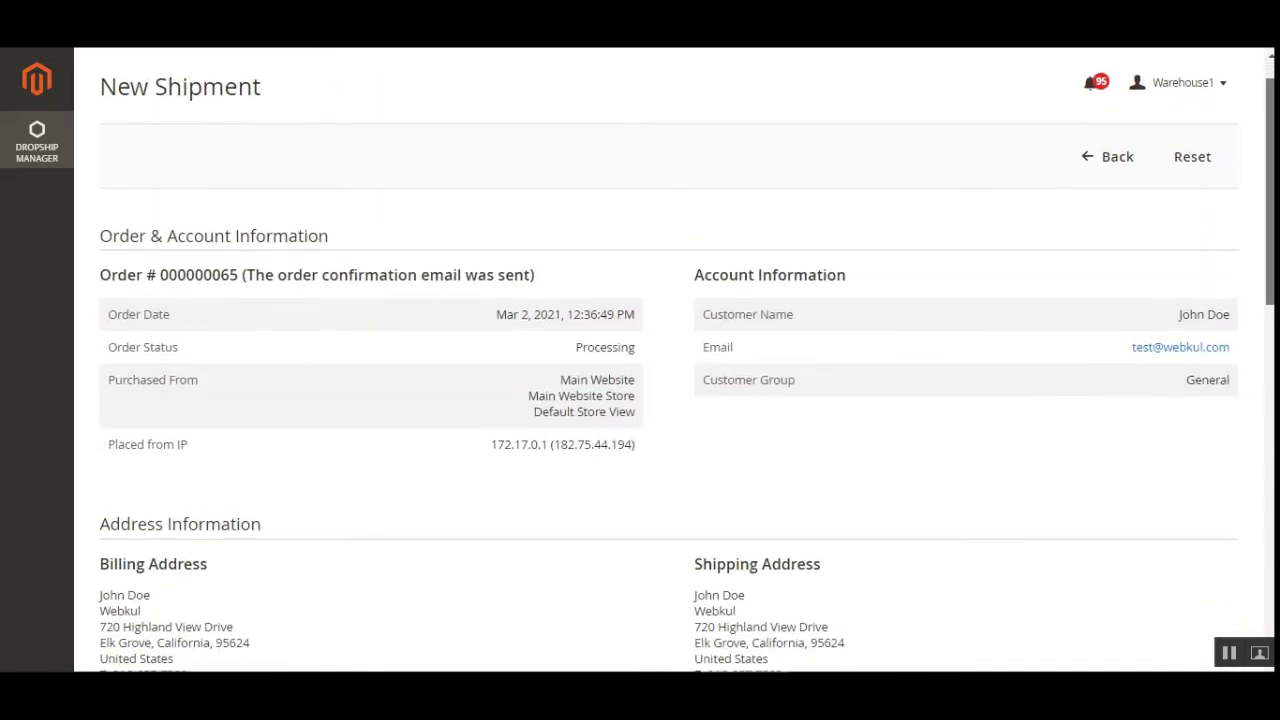
pyautogui.scroll(-5, 1195, 419)
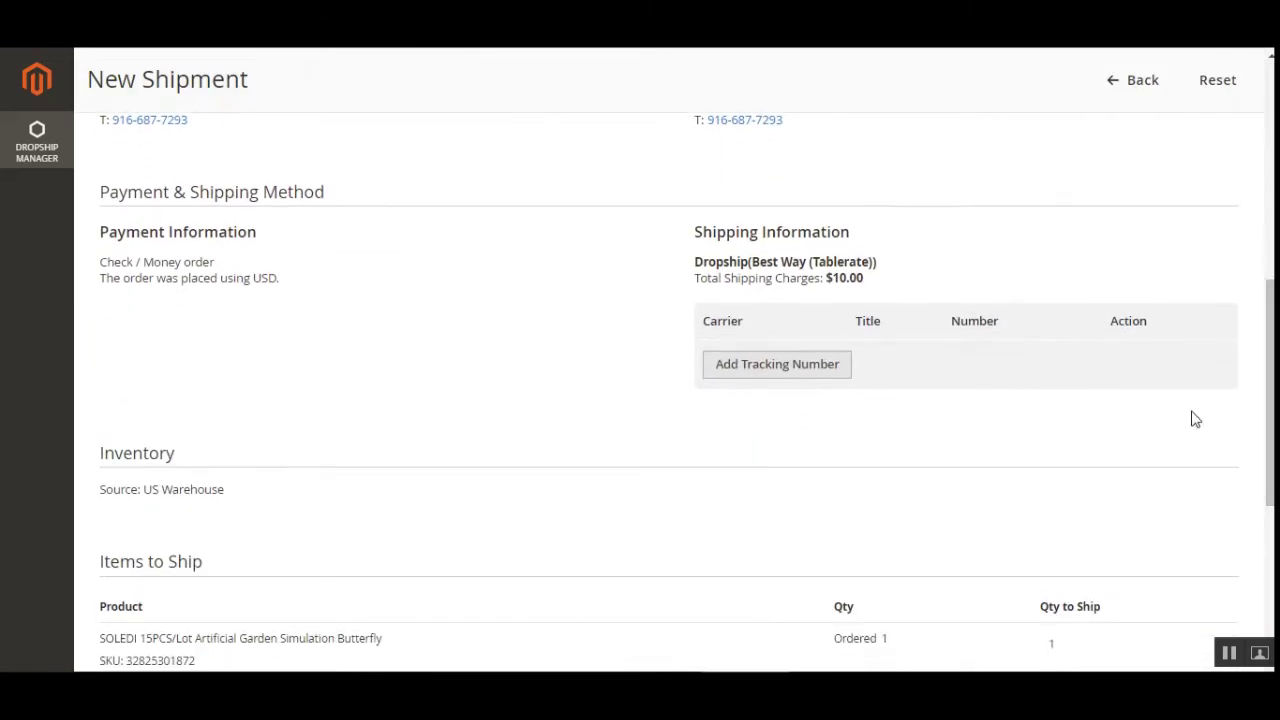
pyautogui.click(777, 368)
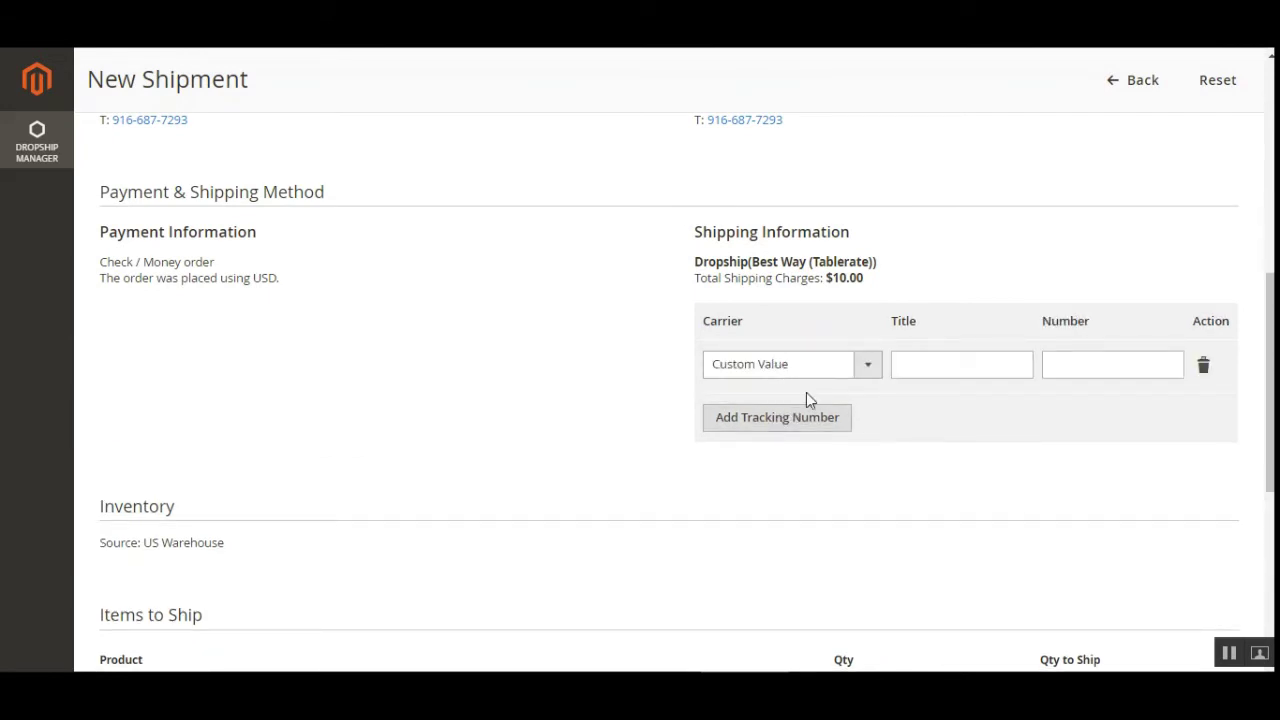
pyautogui.click(868, 366)
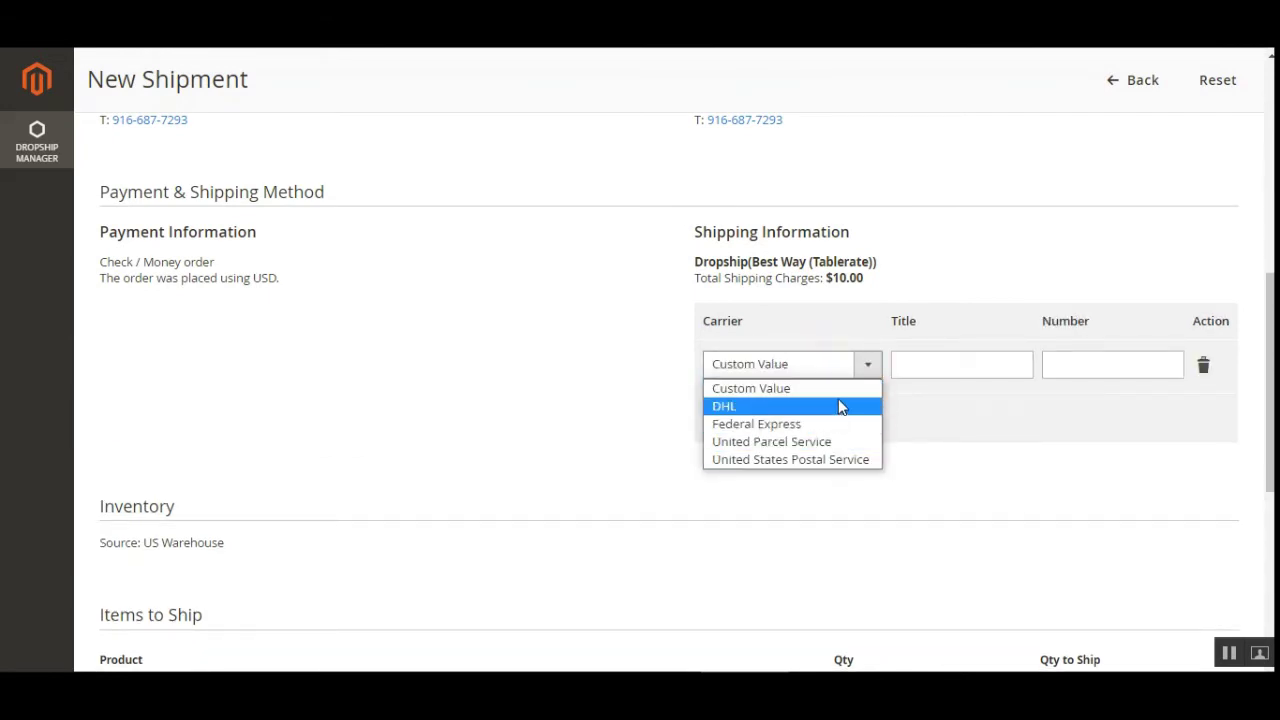
pyautogui.click(845, 408)
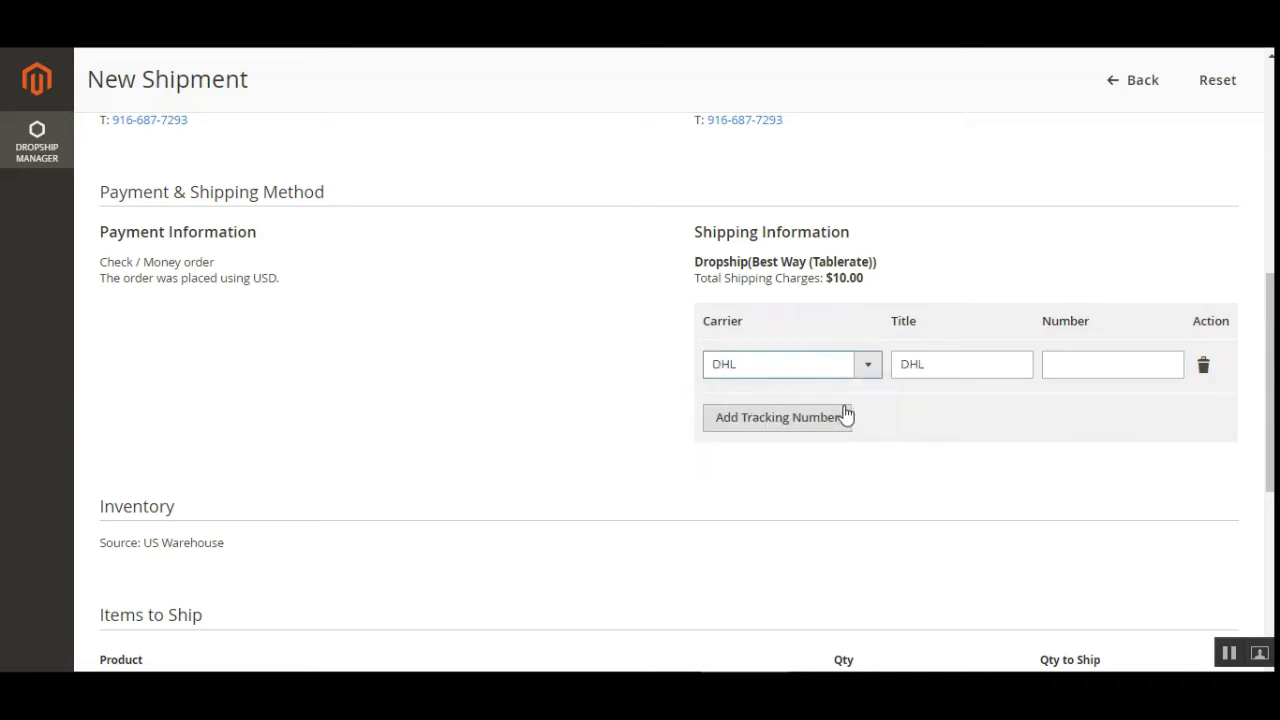
pyautogui.click(1102, 364)
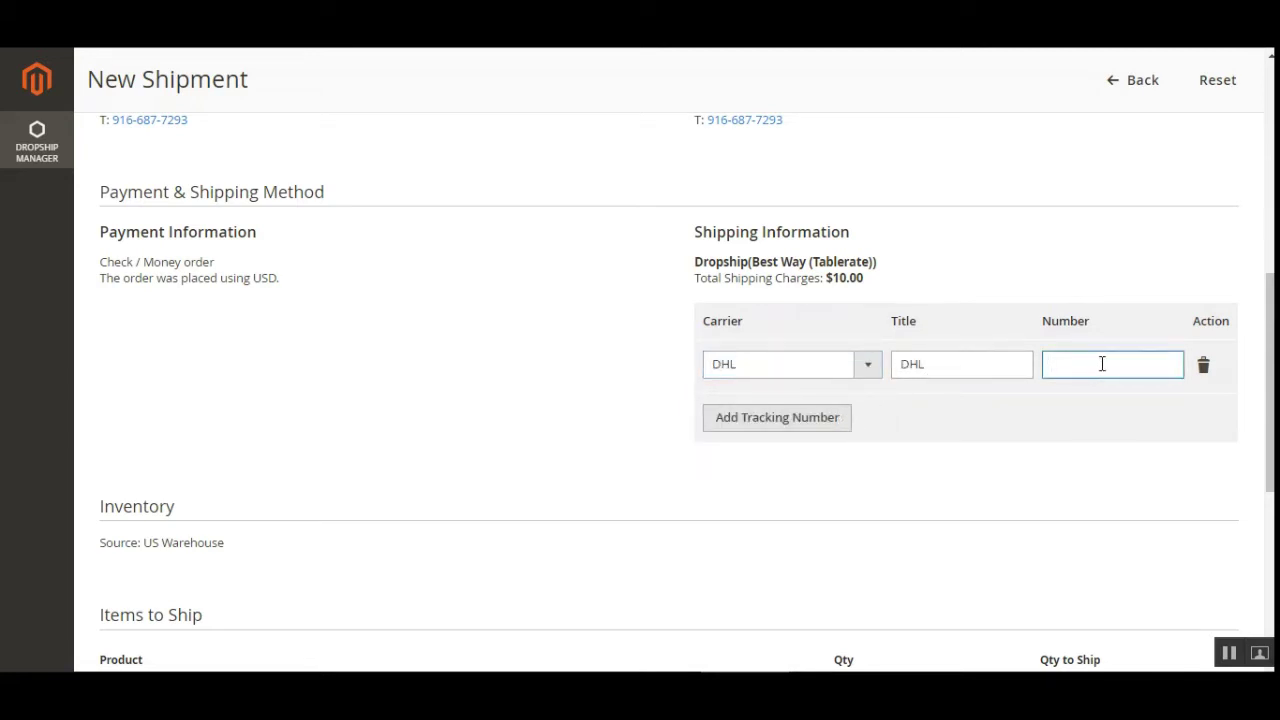
pyautogui.write('68768768678686')
# Enable emailing a copy of the shipment and submit the shipment.
pyautogui.moveTo(1271, 411); pyautogui.dragTo(1272, 576)
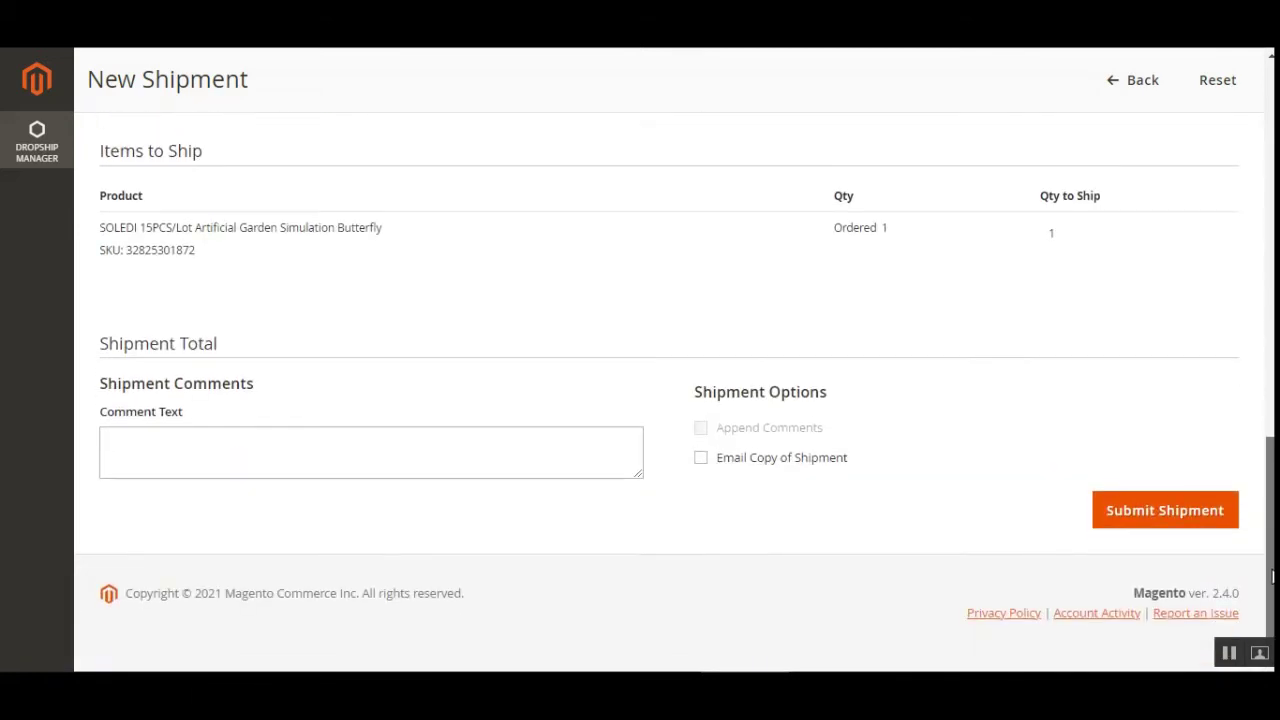
pyautogui.click(701, 459)
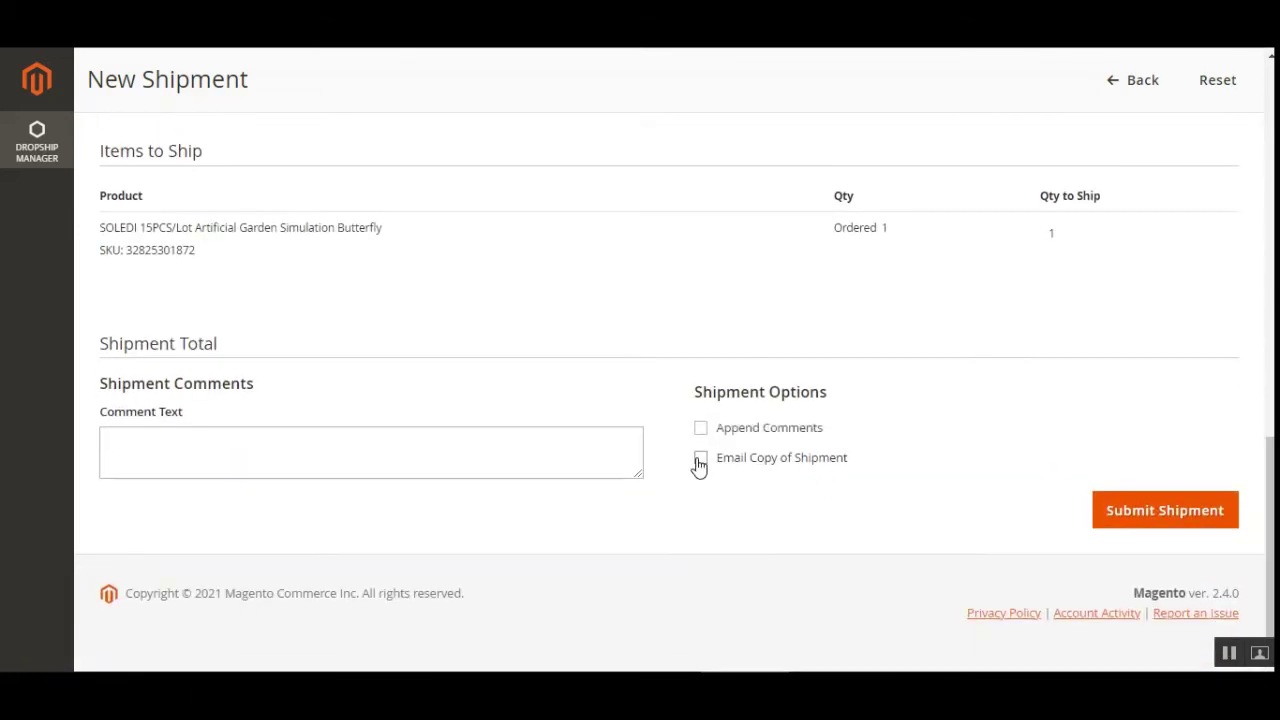
pyautogui.click(1166, 511)
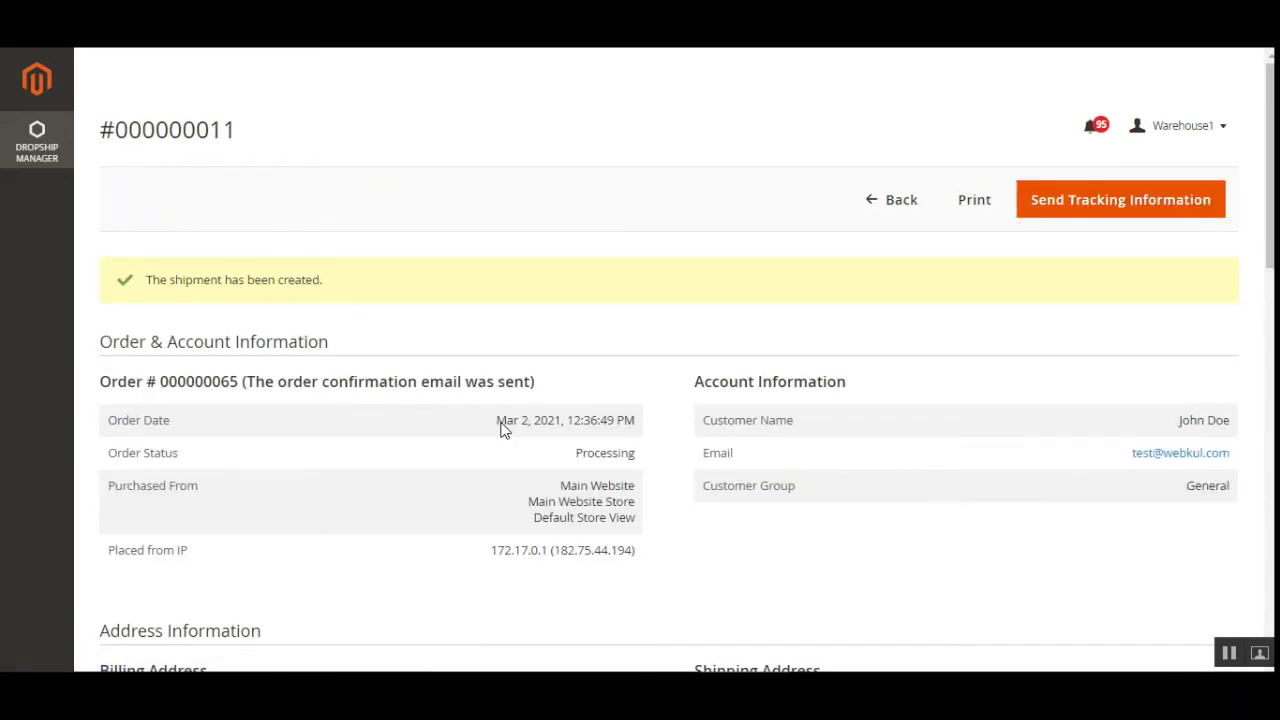
# Return to the Warehouse Order Manager and check the status of the Mar 2, 2021 order.
pyautogui.click(40, 140)
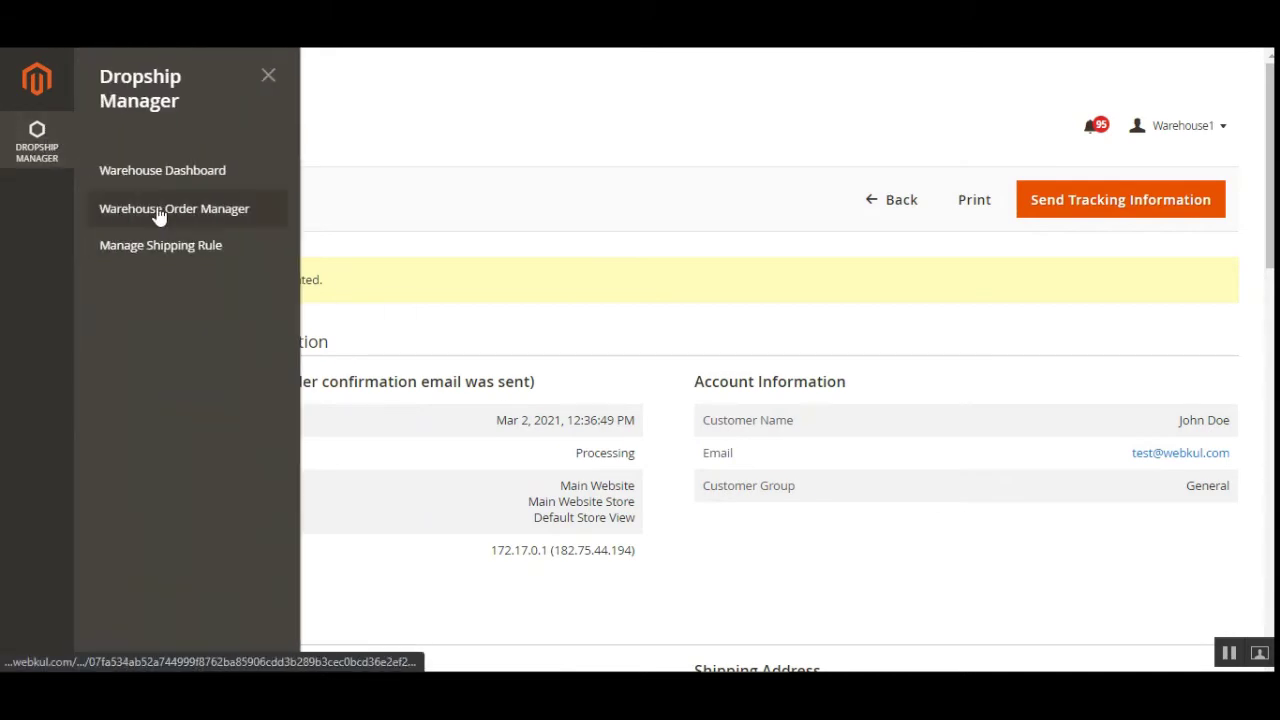
pyautogui.click(245, 212)
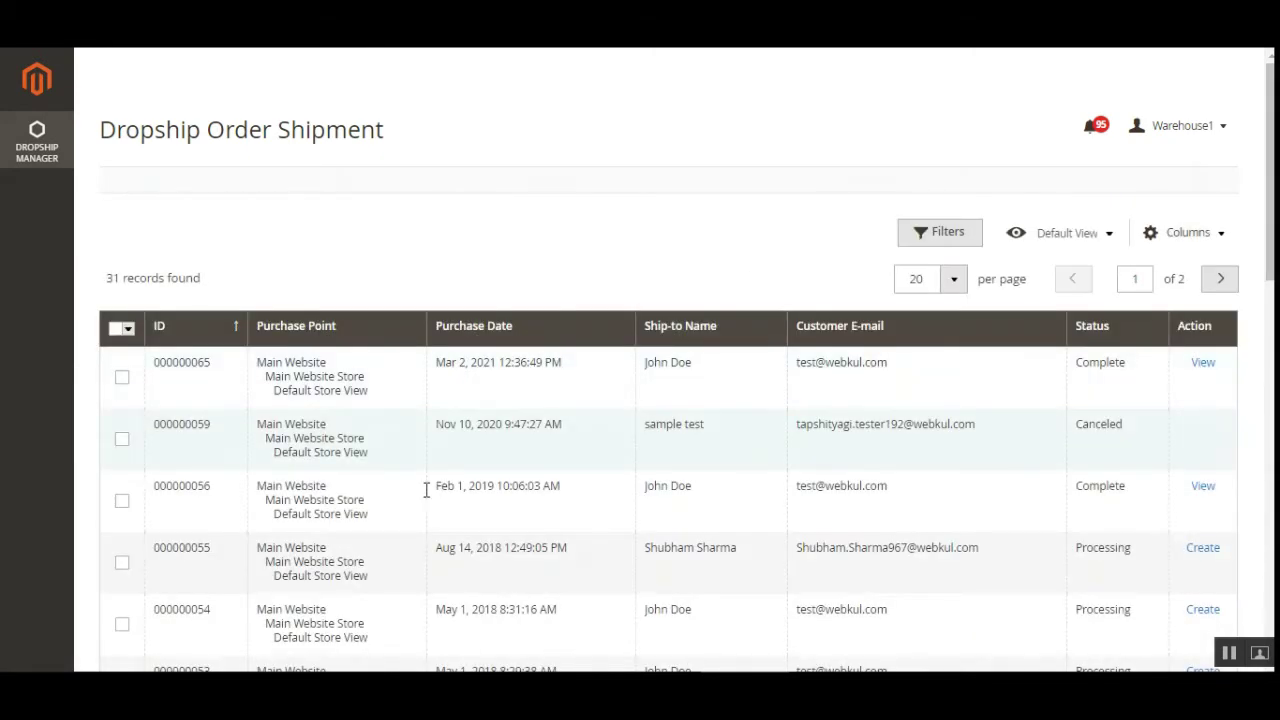
pyautogui.scroll(-1, 1108, 476)
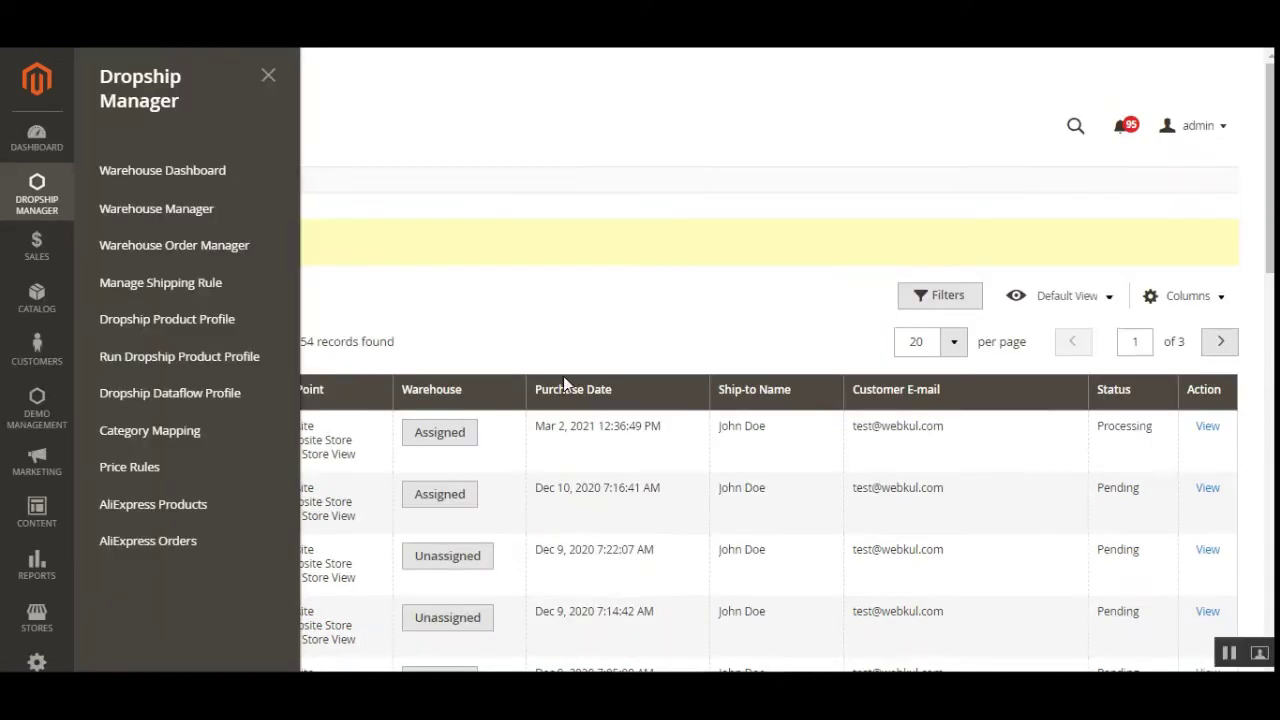
# In the administrator's window, assign the Tooarts piggy bank order of Dec 9, 2020 7:22:07 AM to US Warehouse, and check the warehouse account's order list.
pyautogui.click(489, 295)
pyautogui.click(437, 567)
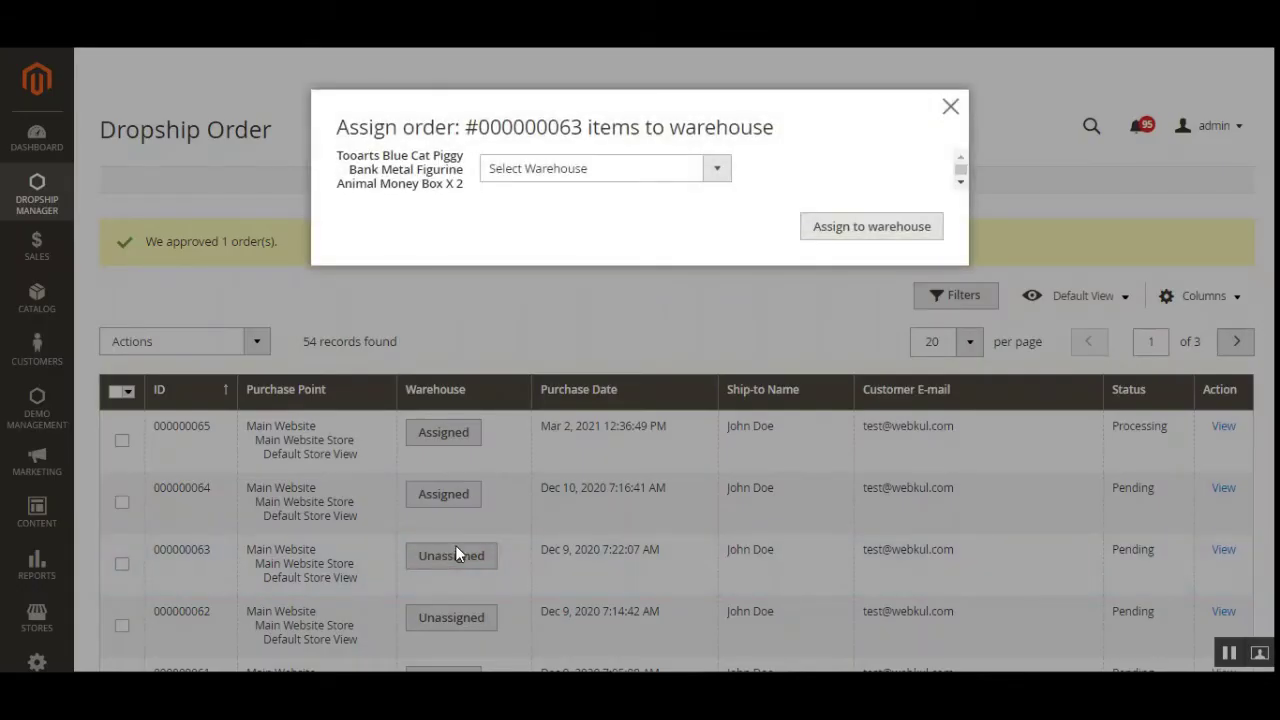
pyautogui.click(719, 168)
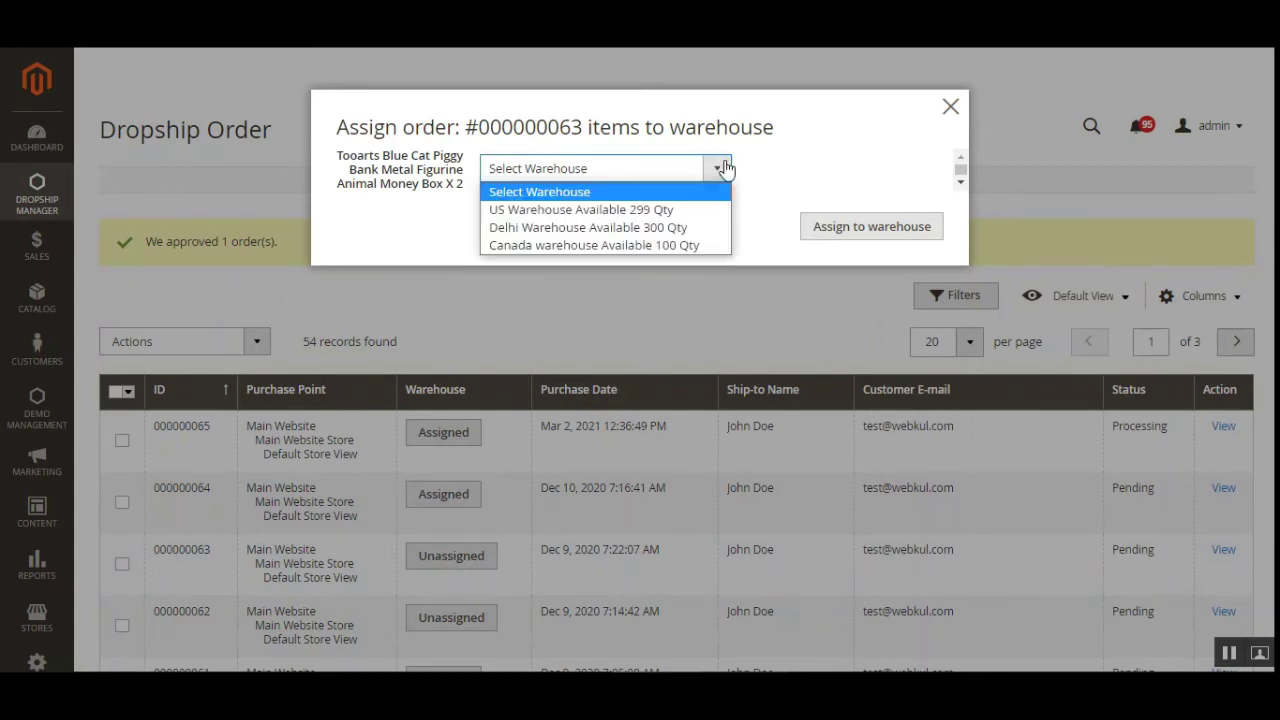
pyautogui.click(679, 214)
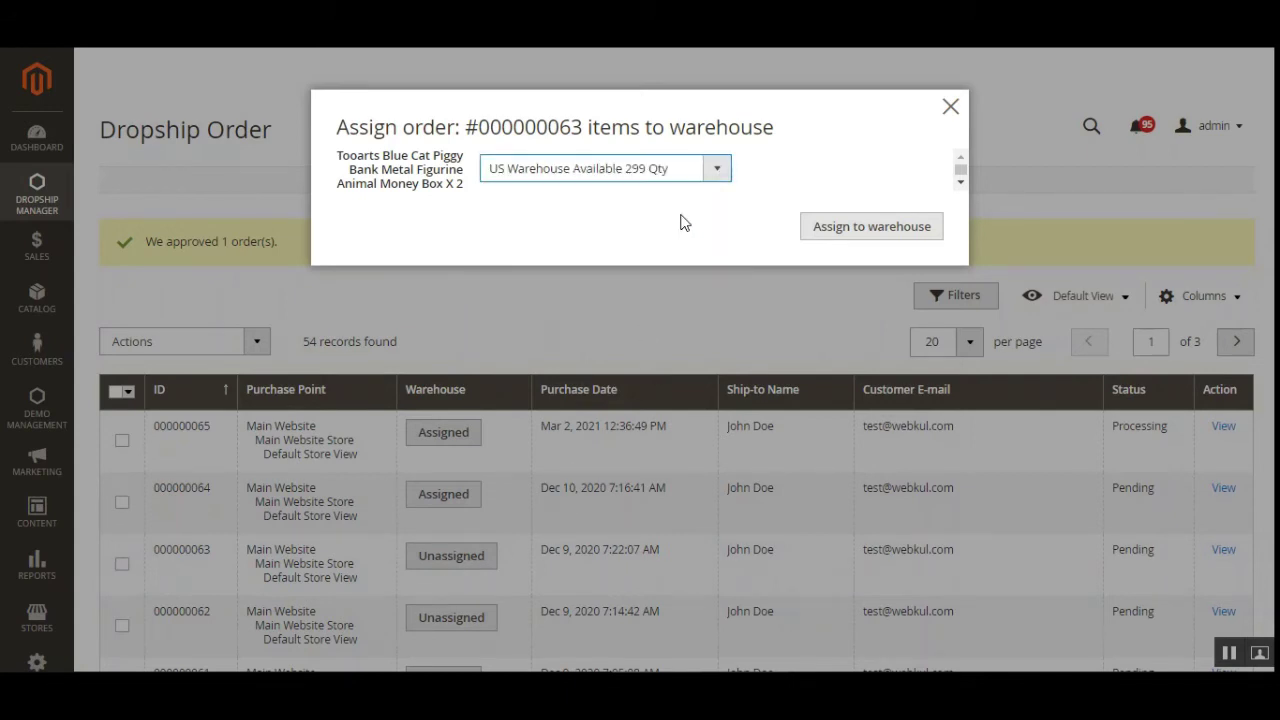
pyautogui.click(858, 230)
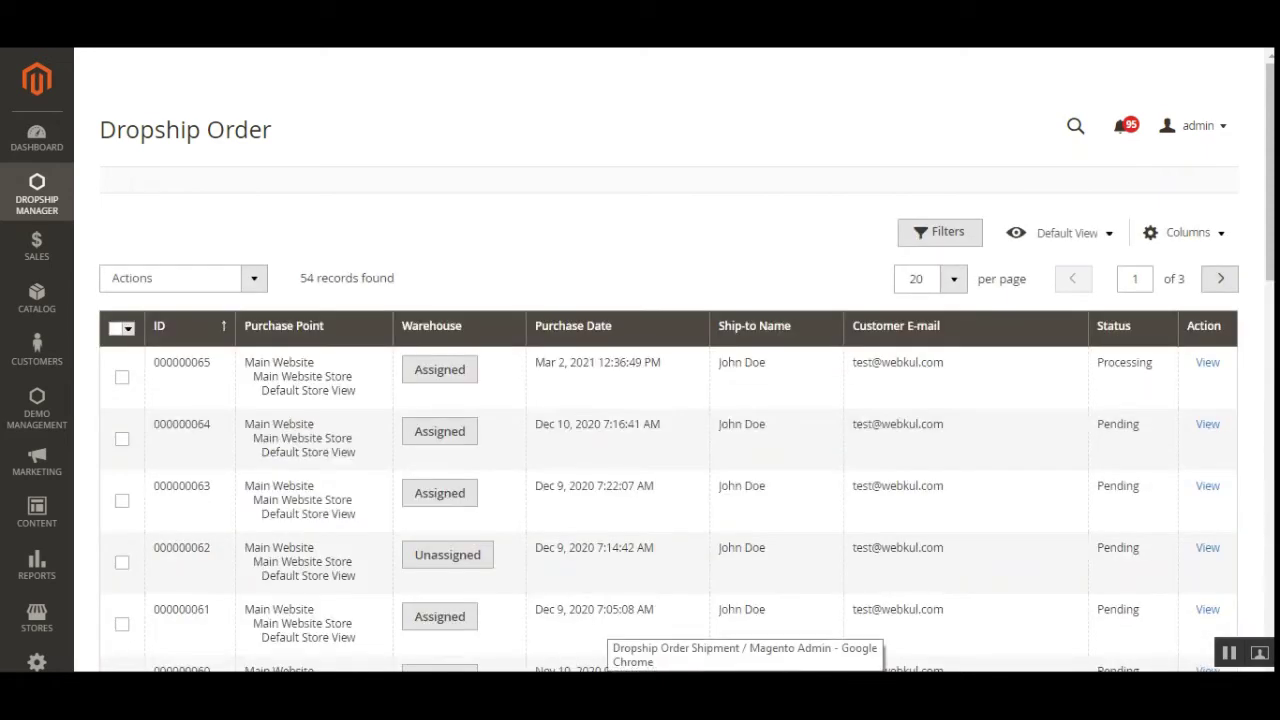
pyautogui.hotkey('alt', 'Tab')
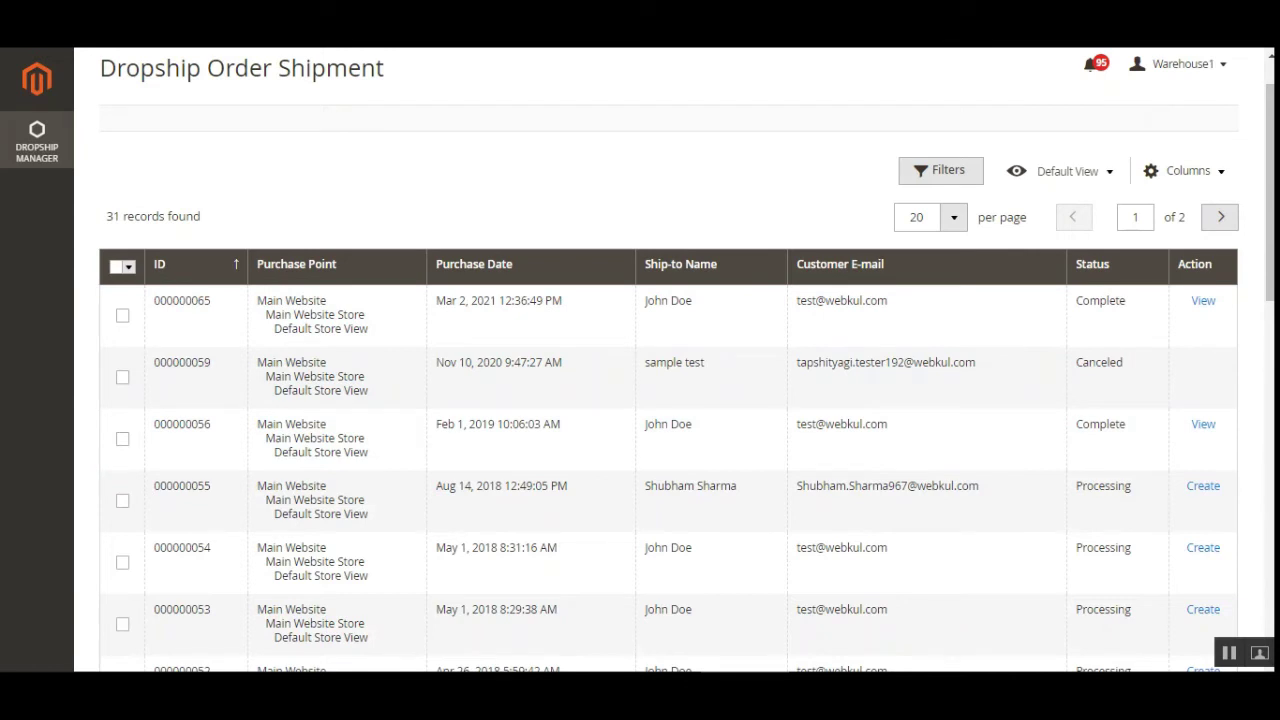
pyautogui.hotkey('alt', 'Tab')
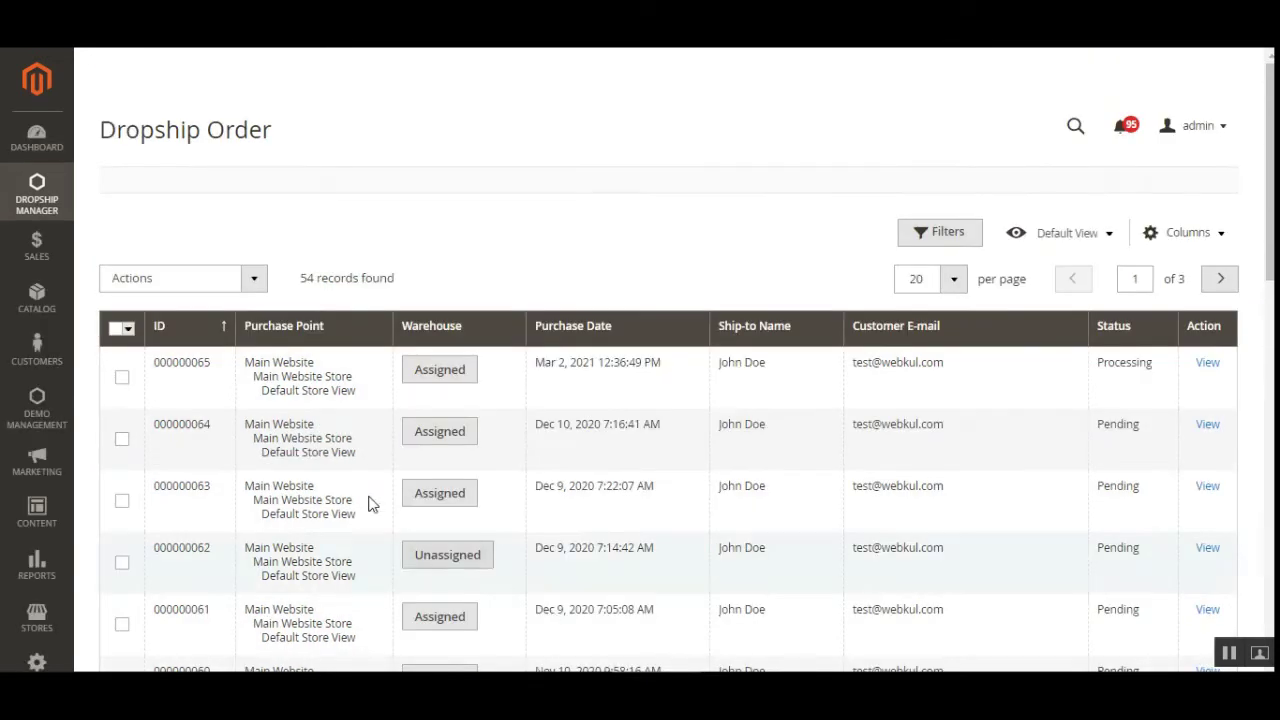
# Approve the order of Dec 9, 2020 7:22:07 AM and look for it in the warehouse account's shipment list.
pyautogui.click(122, 500)
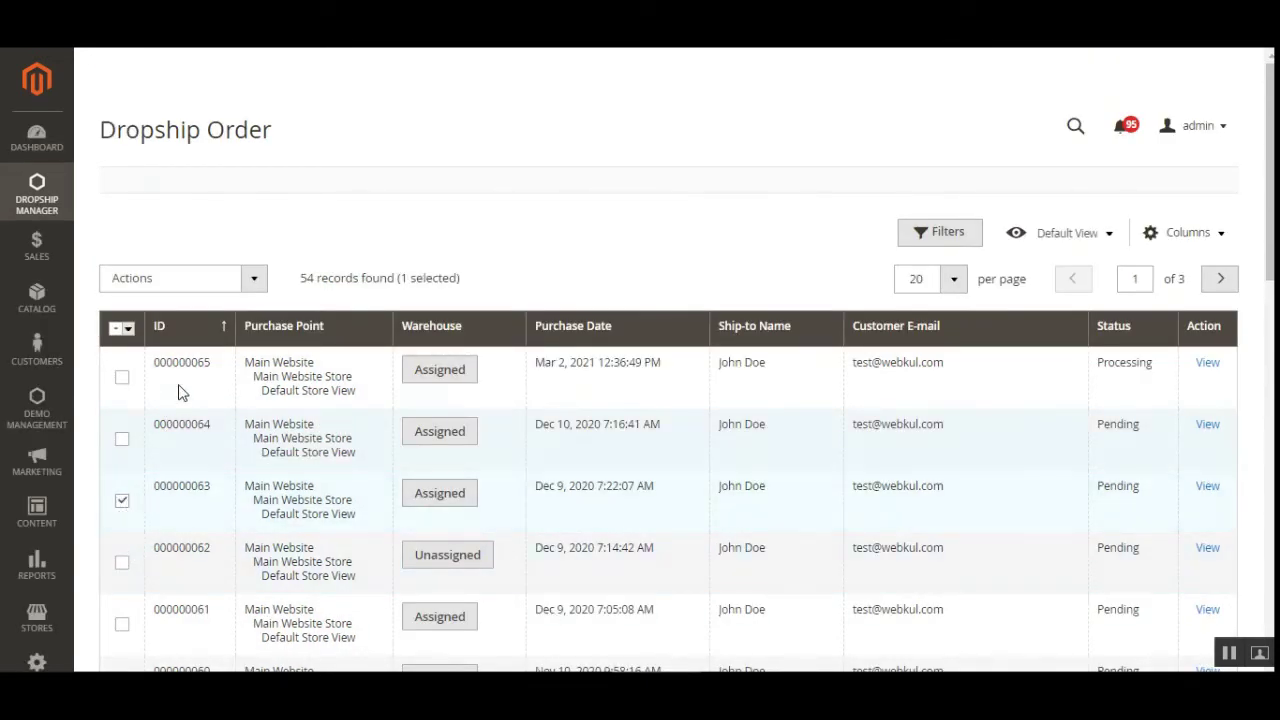
pyautogui.click(246, 278)
pyautogui.click(223, 338)
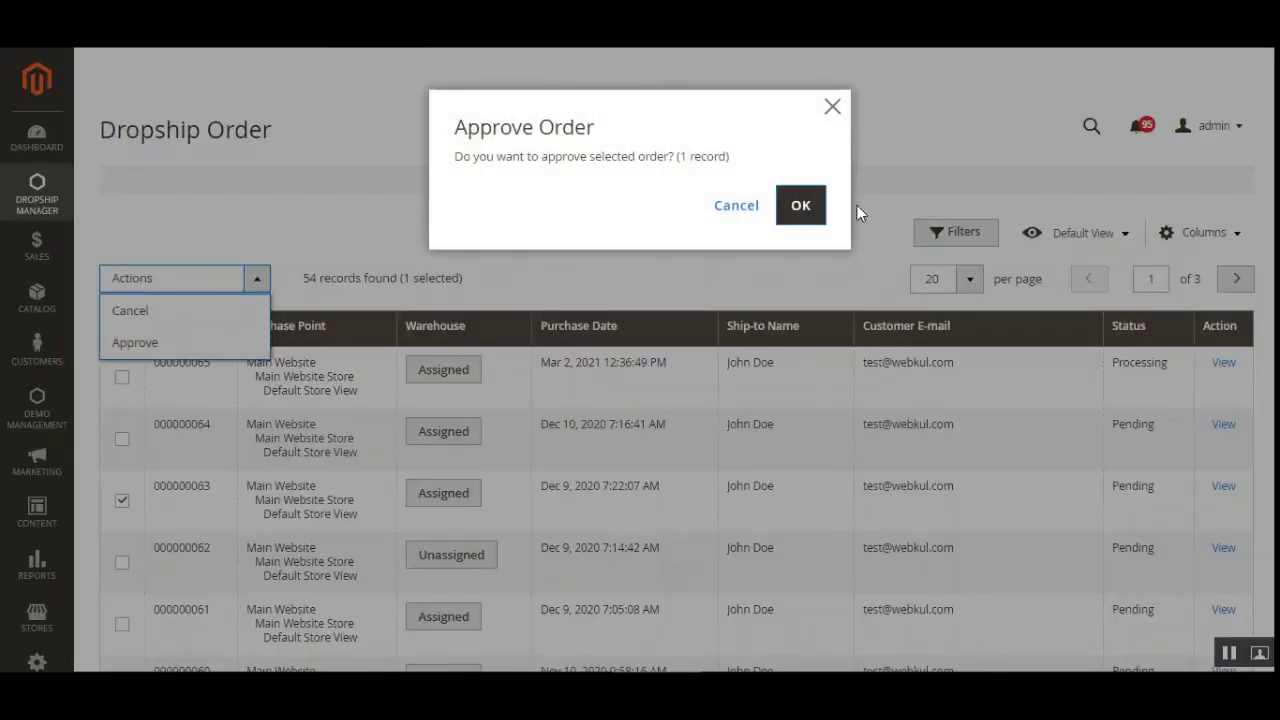
pyautogui.click(803, 206)
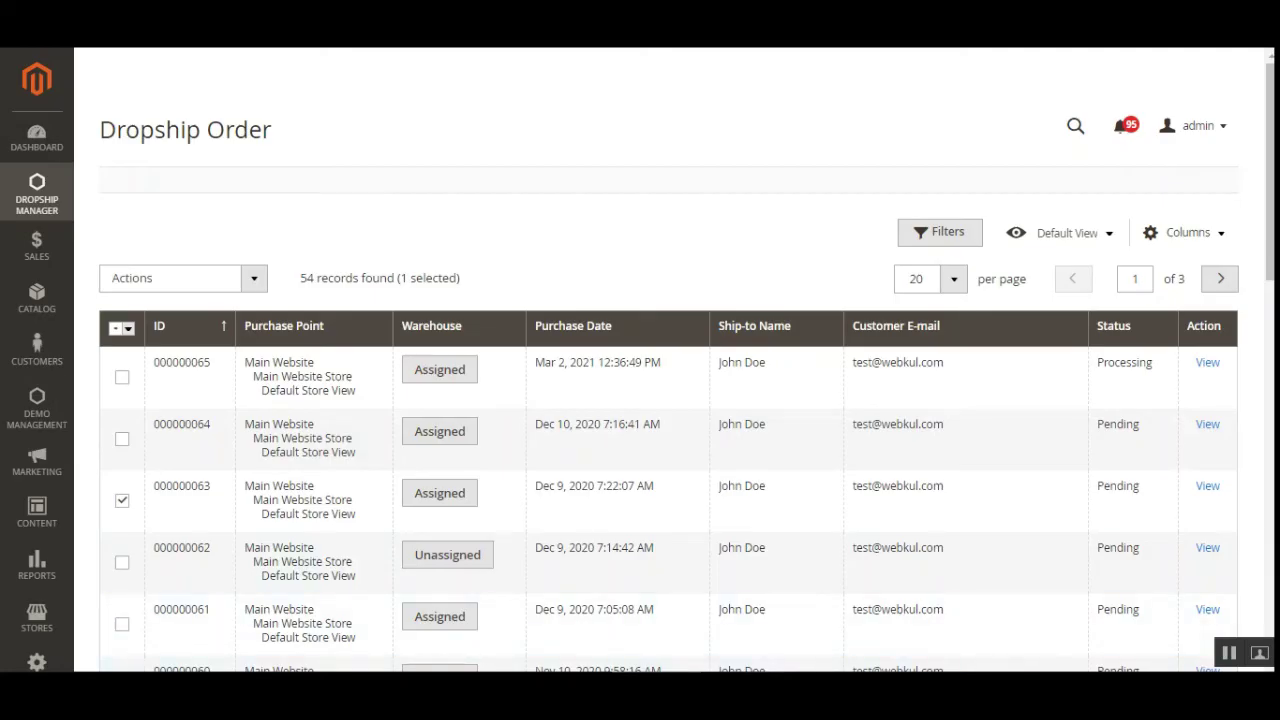
pyautogui.hotkey('alt', 'Tab')
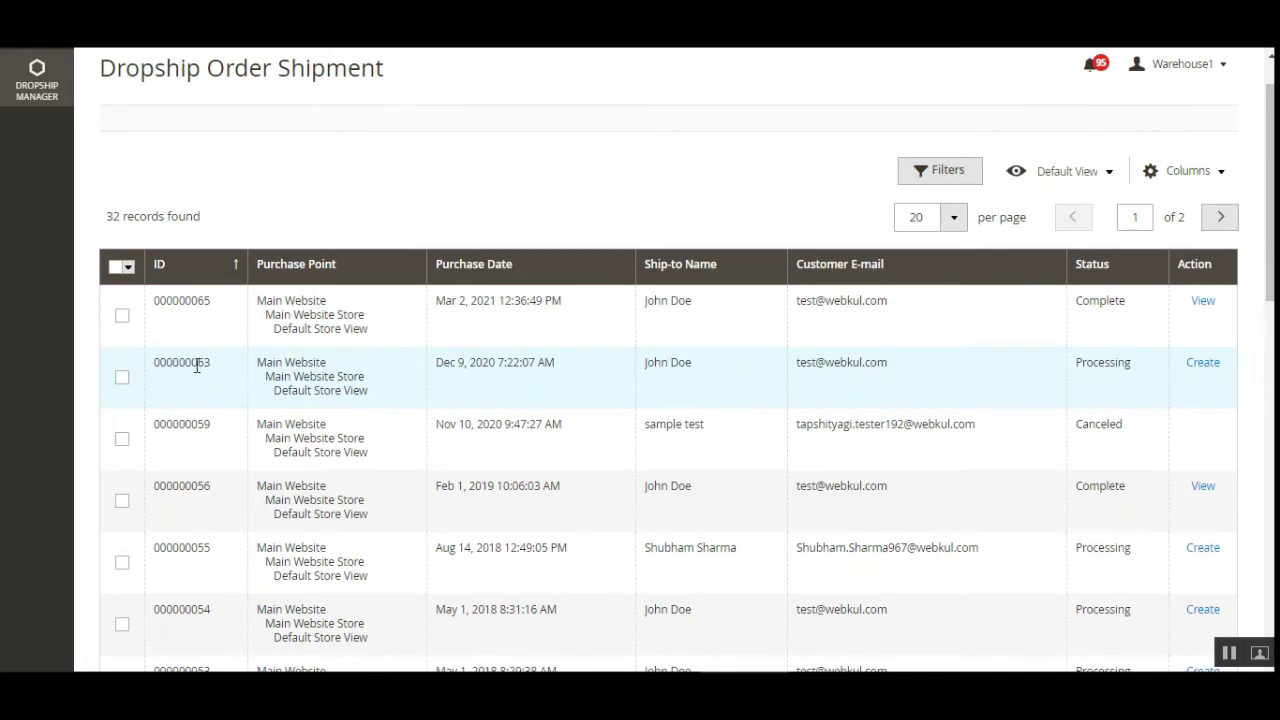
pyautogui.moveTo(192, 366); pyautogui.dragTo(211, 367)
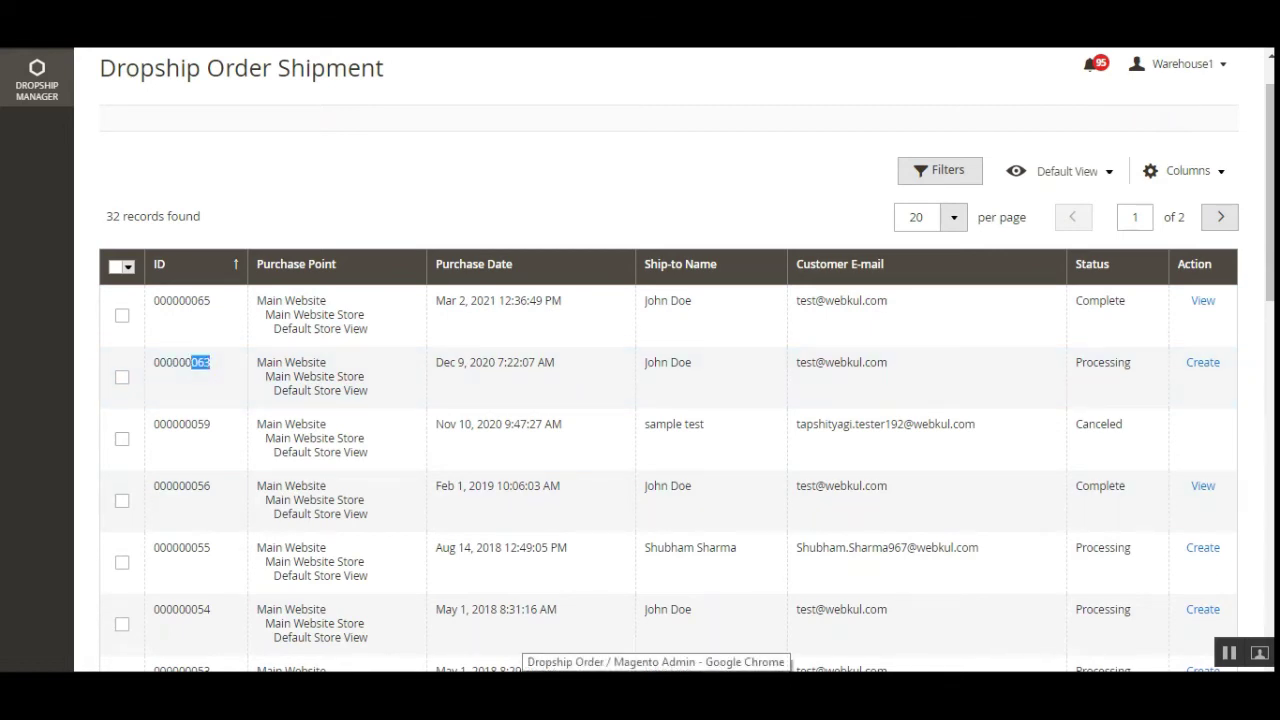
# Switch to the administrator's window and review the Warehouse Dashboard.
pyautogui.click(655, 698)
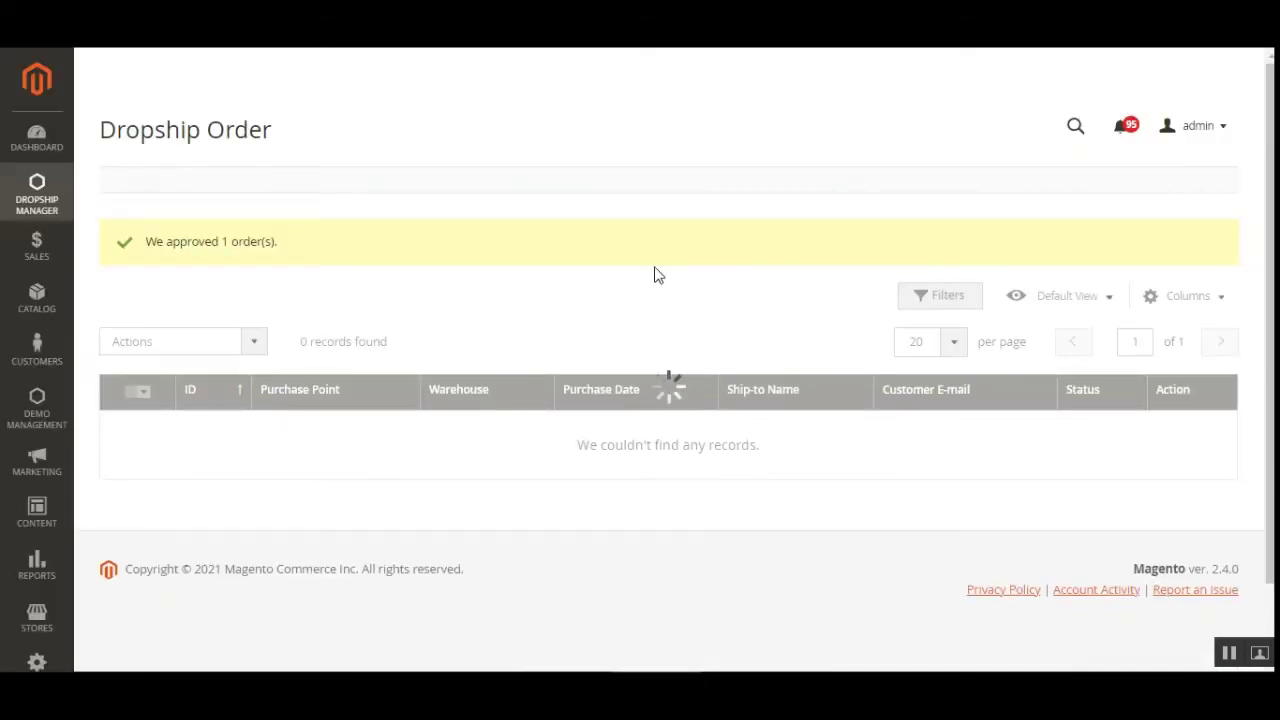
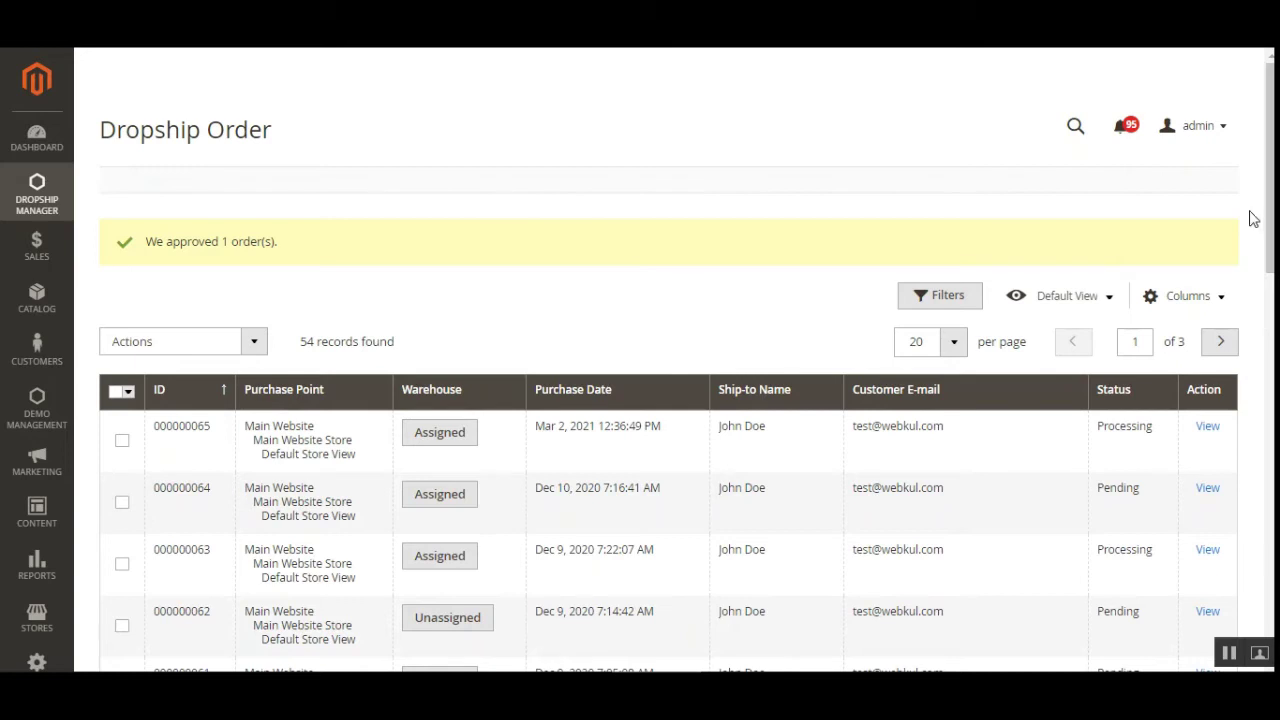
pyautogui.click(28, 192)
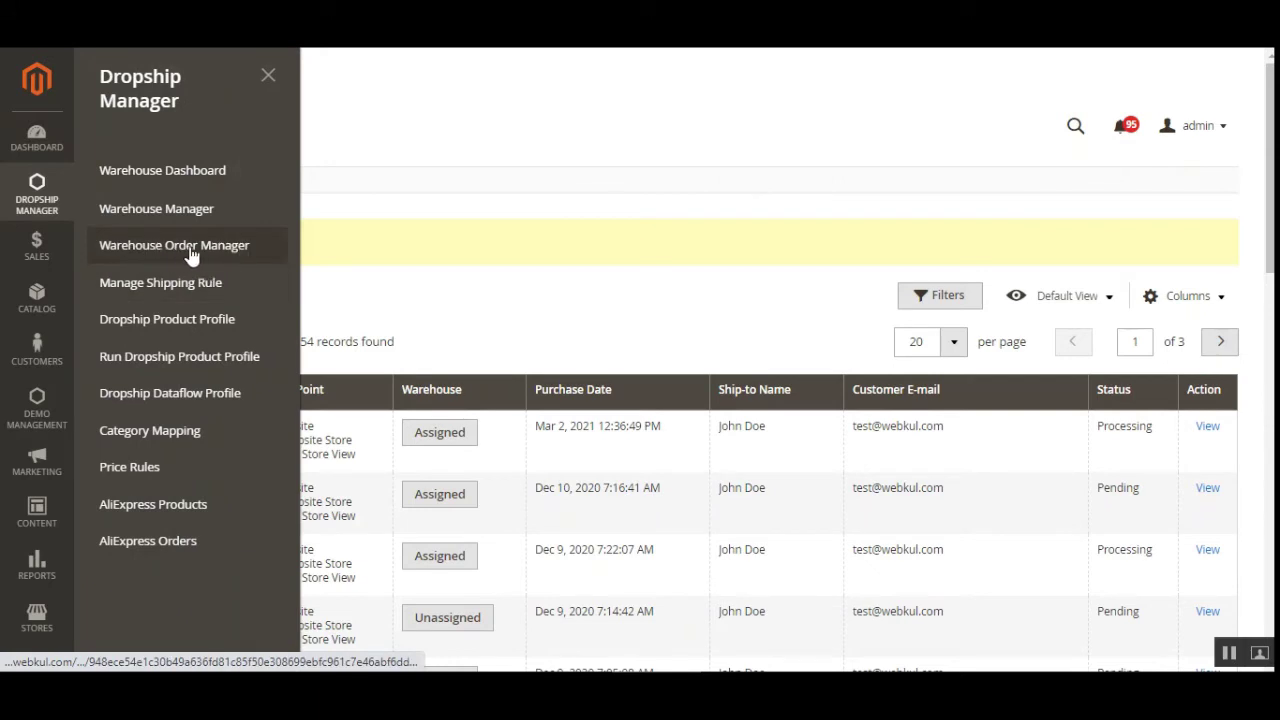
pyautogui.click(194, 175)
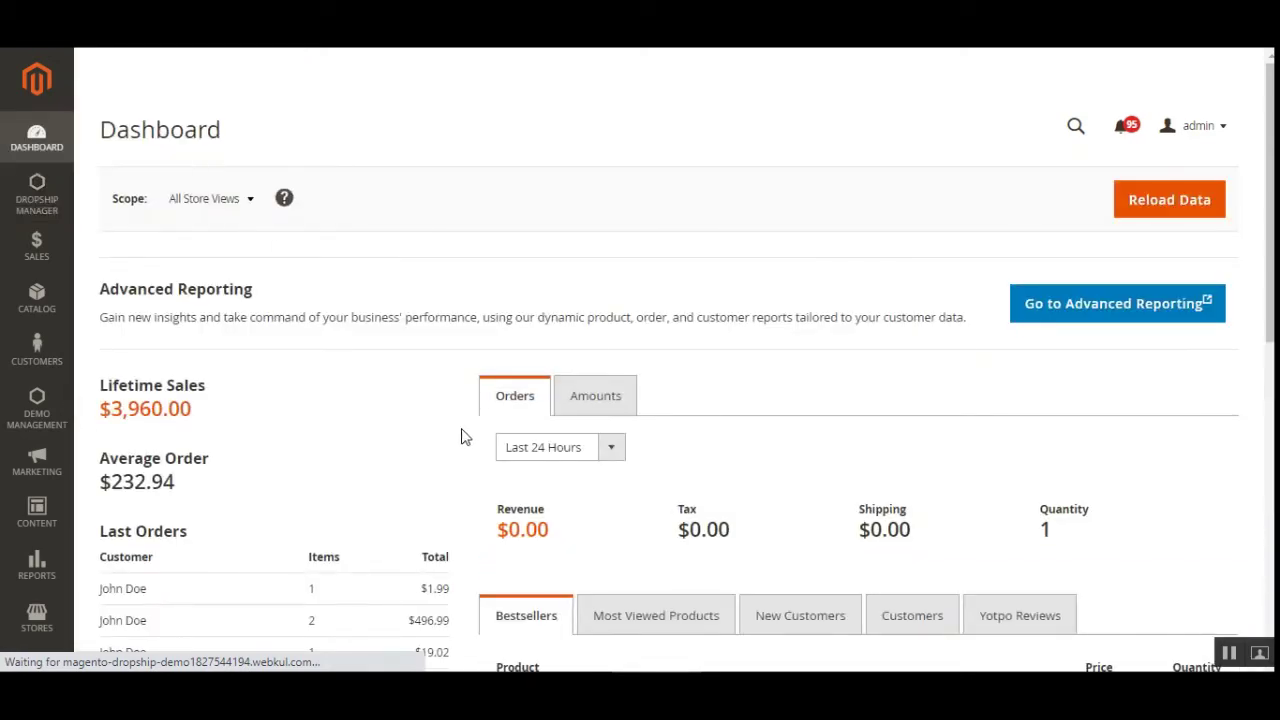
pyautogui.moveTo(1270, 167)
pyautogui.mouseDown()
pyautogui.moveTo(1272, 307)
pyautogui.moveTo(1272, 167)
pyautogui.mouseUp()
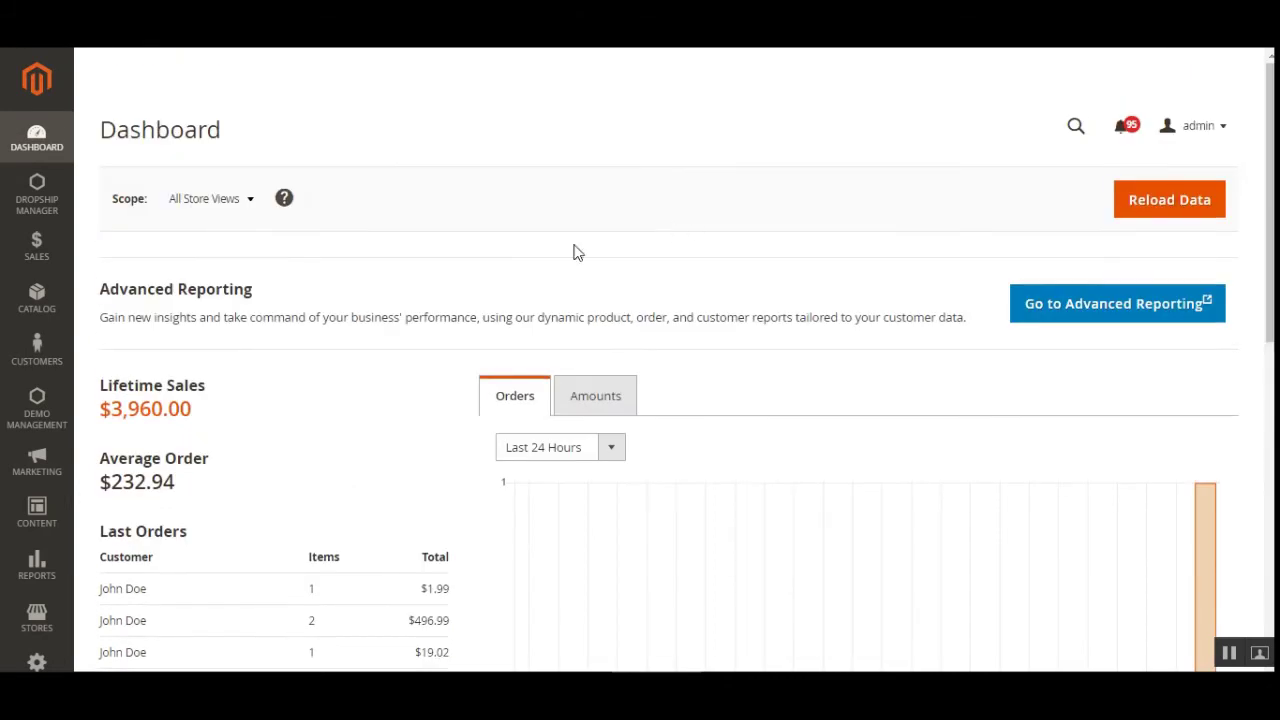
# Open the Warehouse Manager and check the US Warehouse's title and user name in the warehouse list.
pyautogui.click(37, 190)
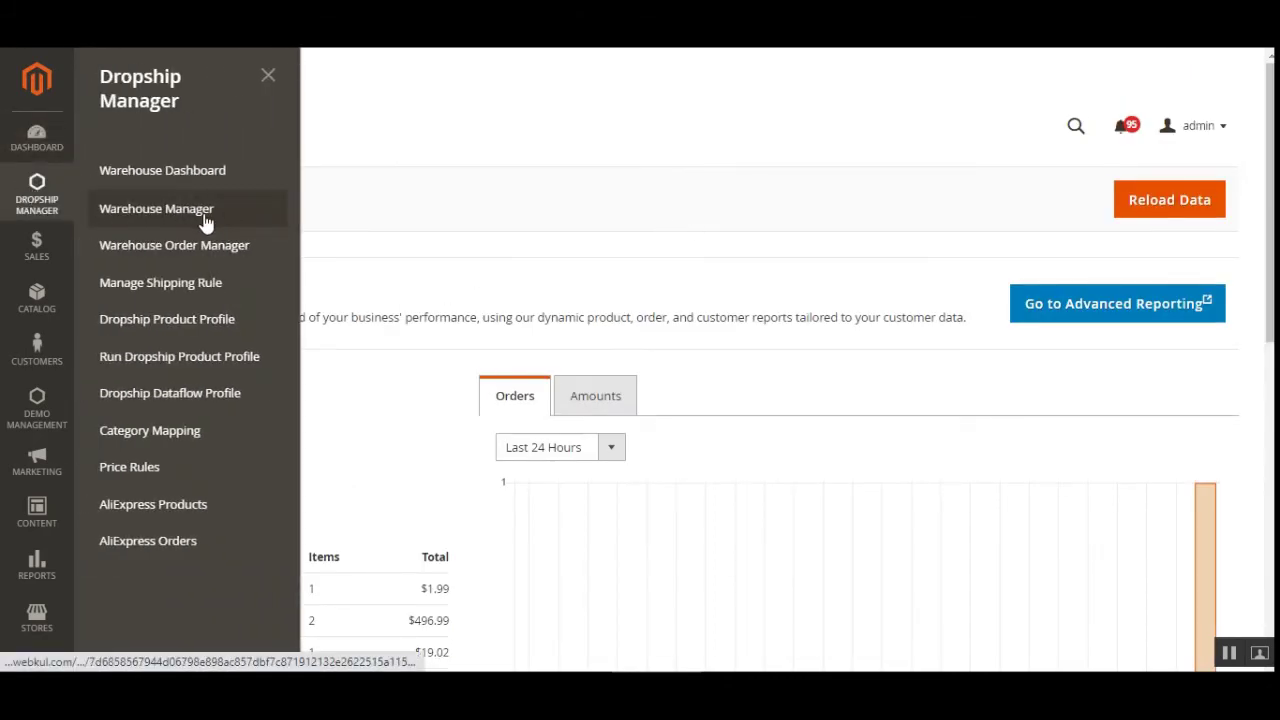
pyautogui.click(205, 218)
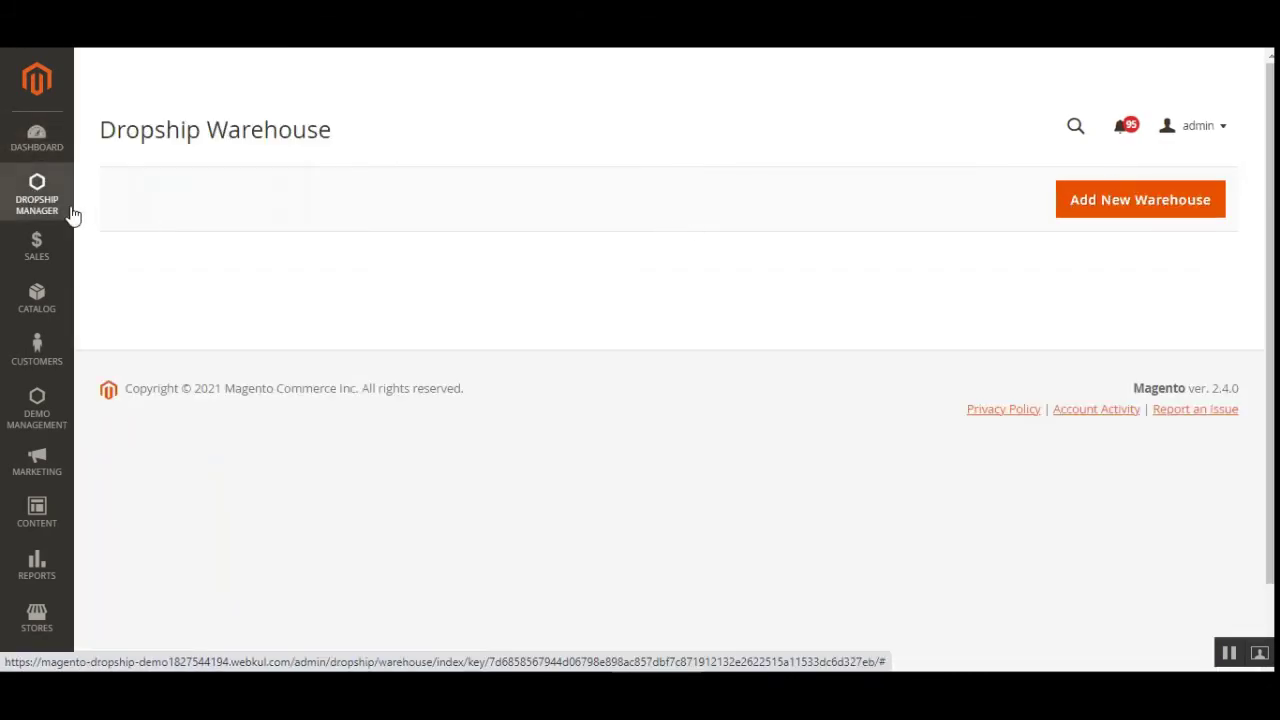
pyautogui.click(37, 190)
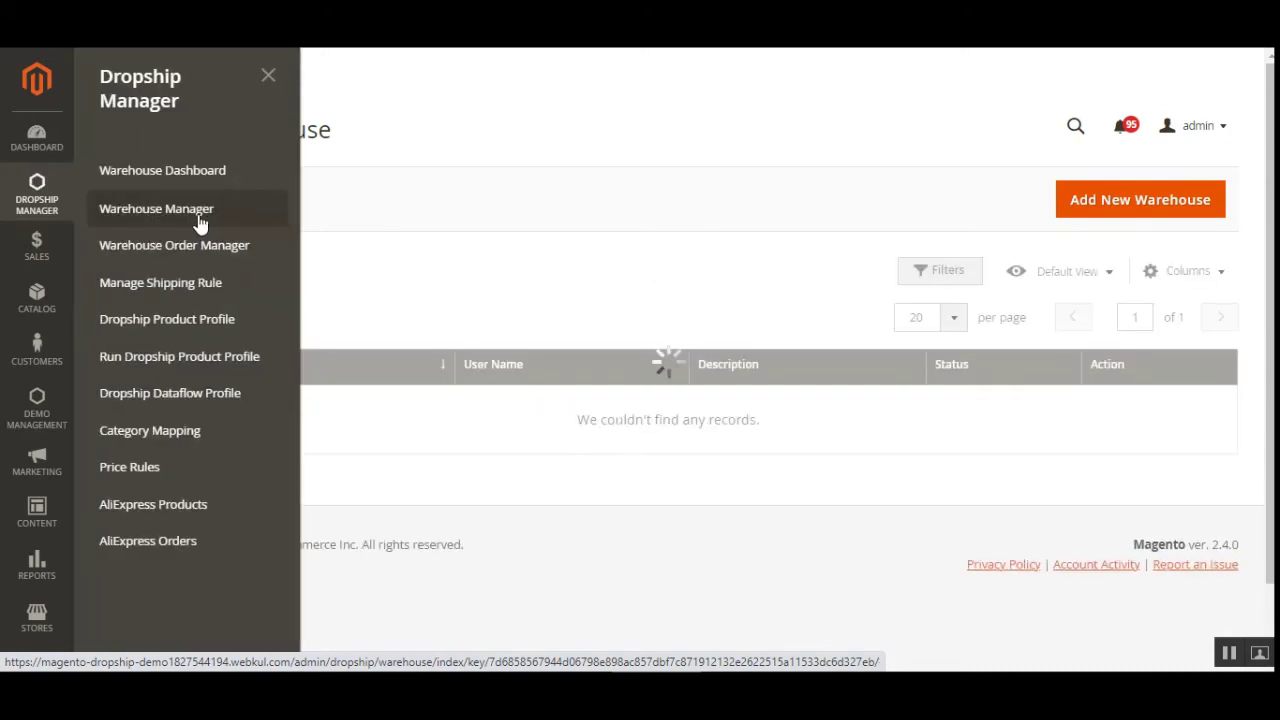
pyautogui.click(588, 133)
pyautogui.scroll(-2, 490, 410)
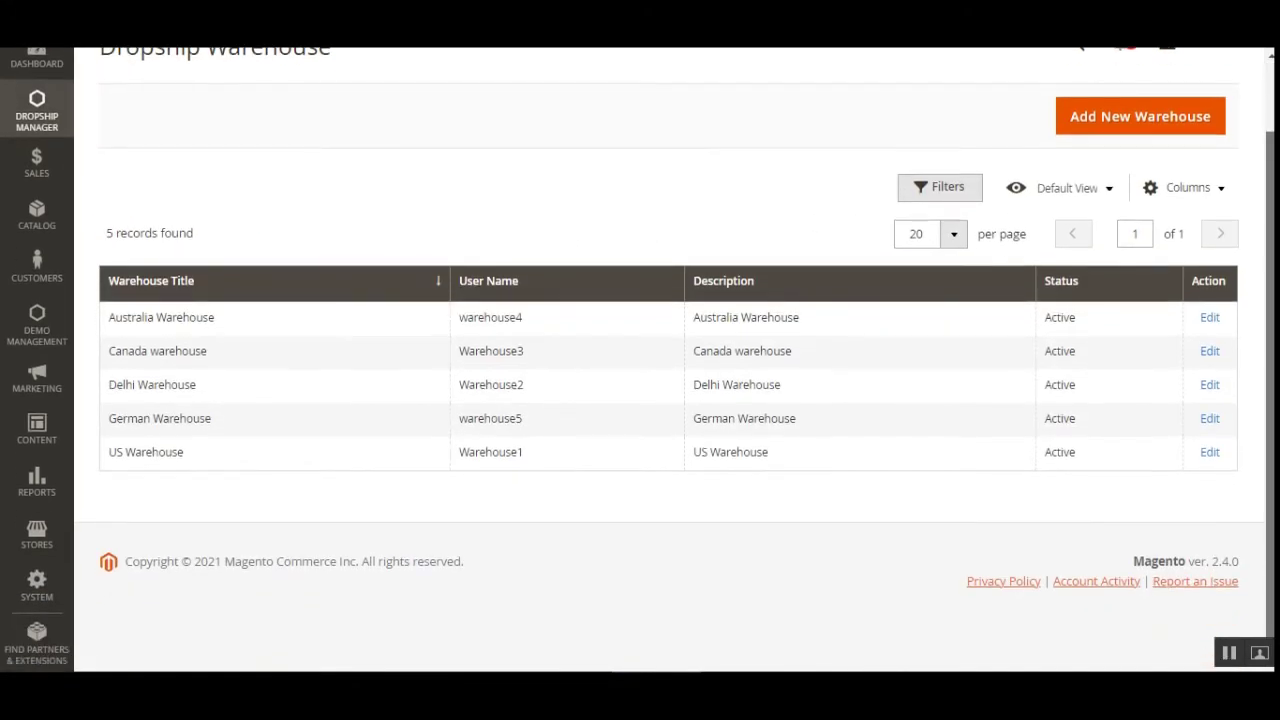
pyautogui.moveTo(121, 447); pyautogui.dragTo(190, 457)
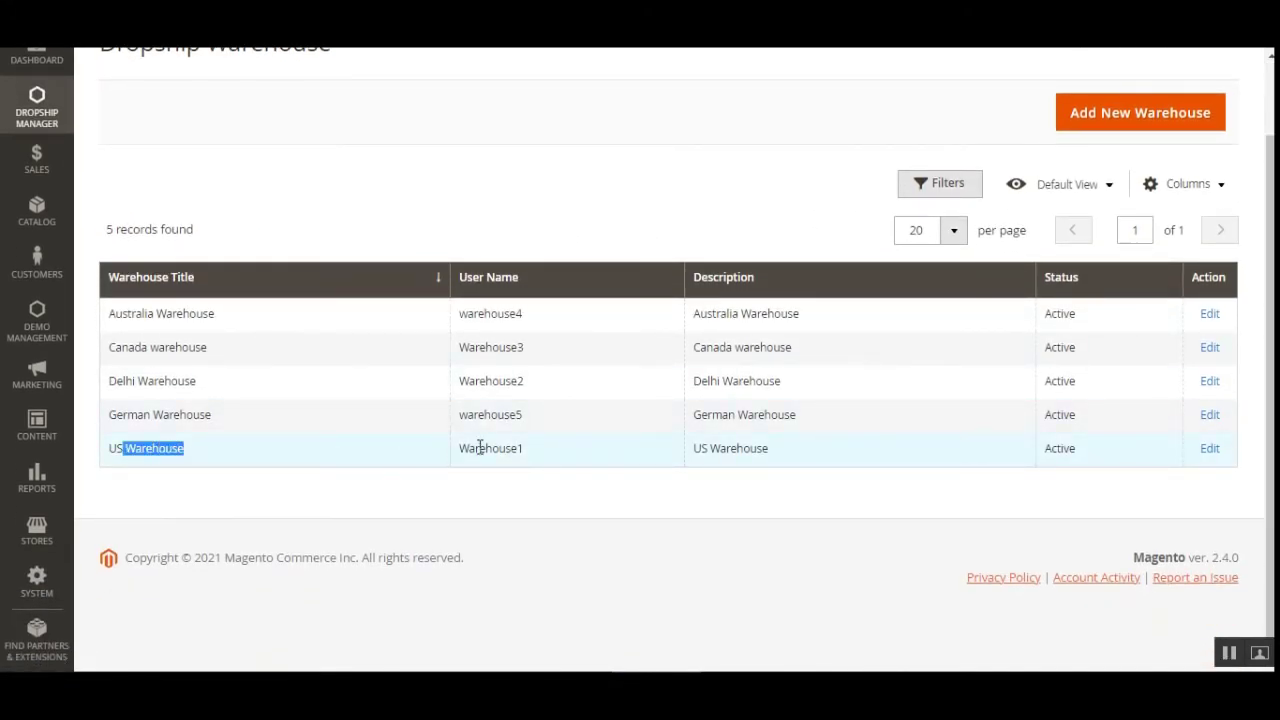
pyautogui.moveTo(468, 448); pyautogui.dragTo(550, 458)
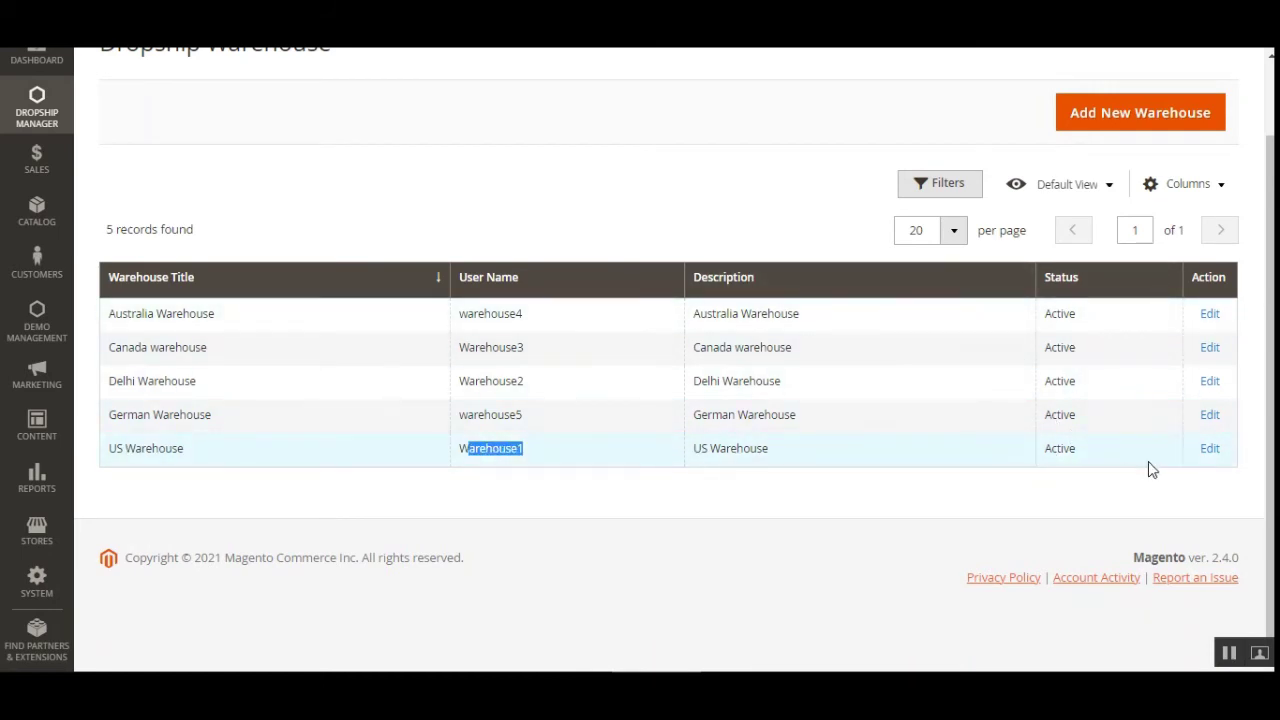
pyautogui.scroll(1, 1149, 466)
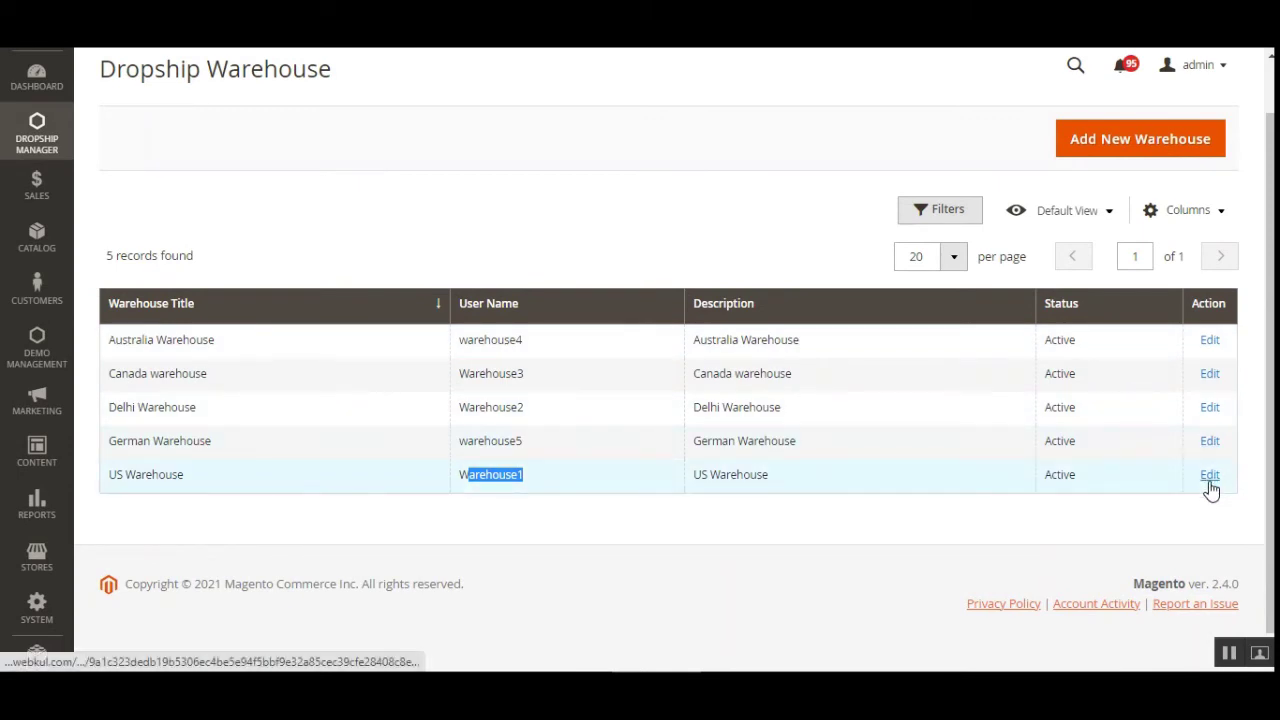
# Start a new warehouse and look through the fields of its information form down to the allowed shipping methods.
pyautogui.click(1113, 145)
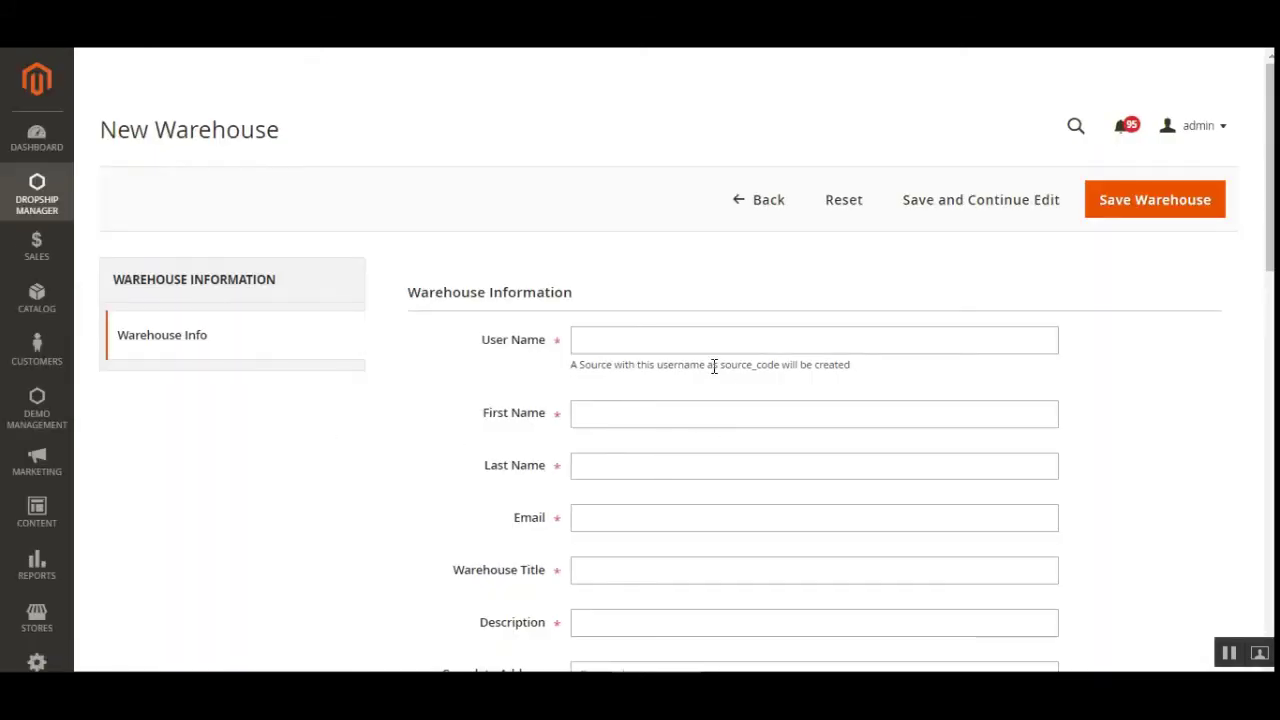
pyautogui.click(632, 334)
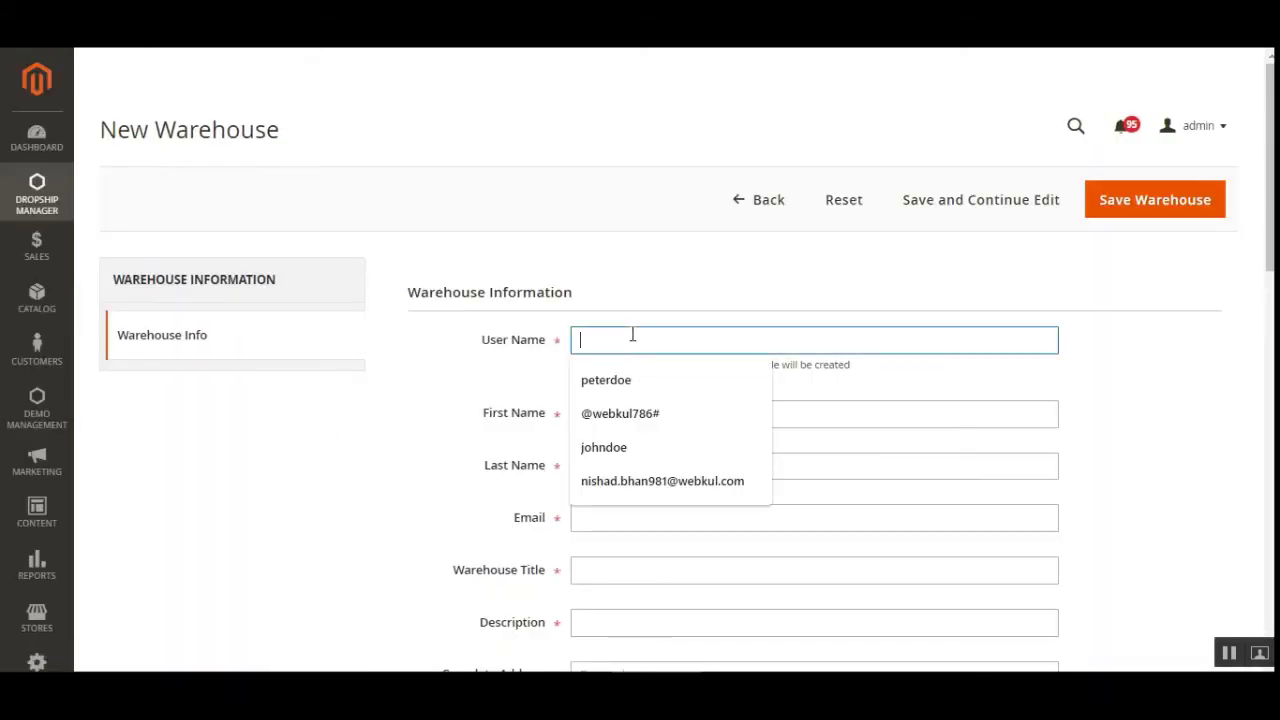
pyautogui.click(404, 393)
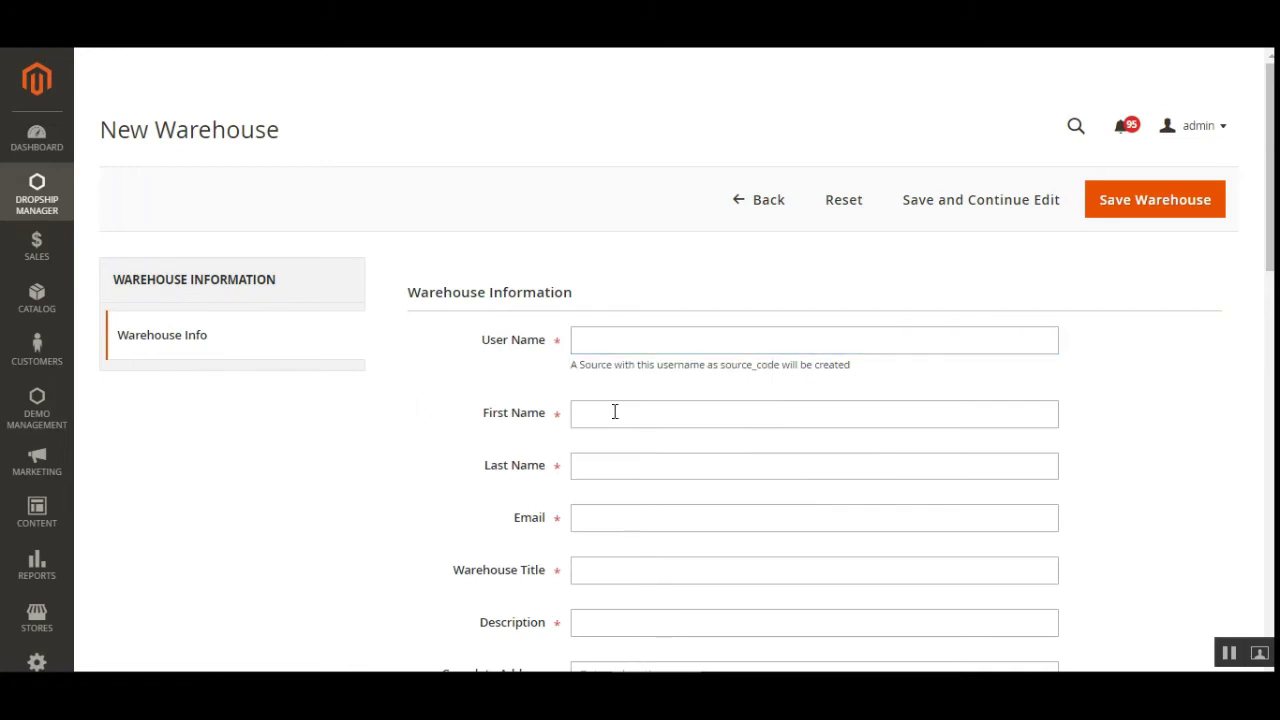
pyautogui.scroll(-3, 760, 360)
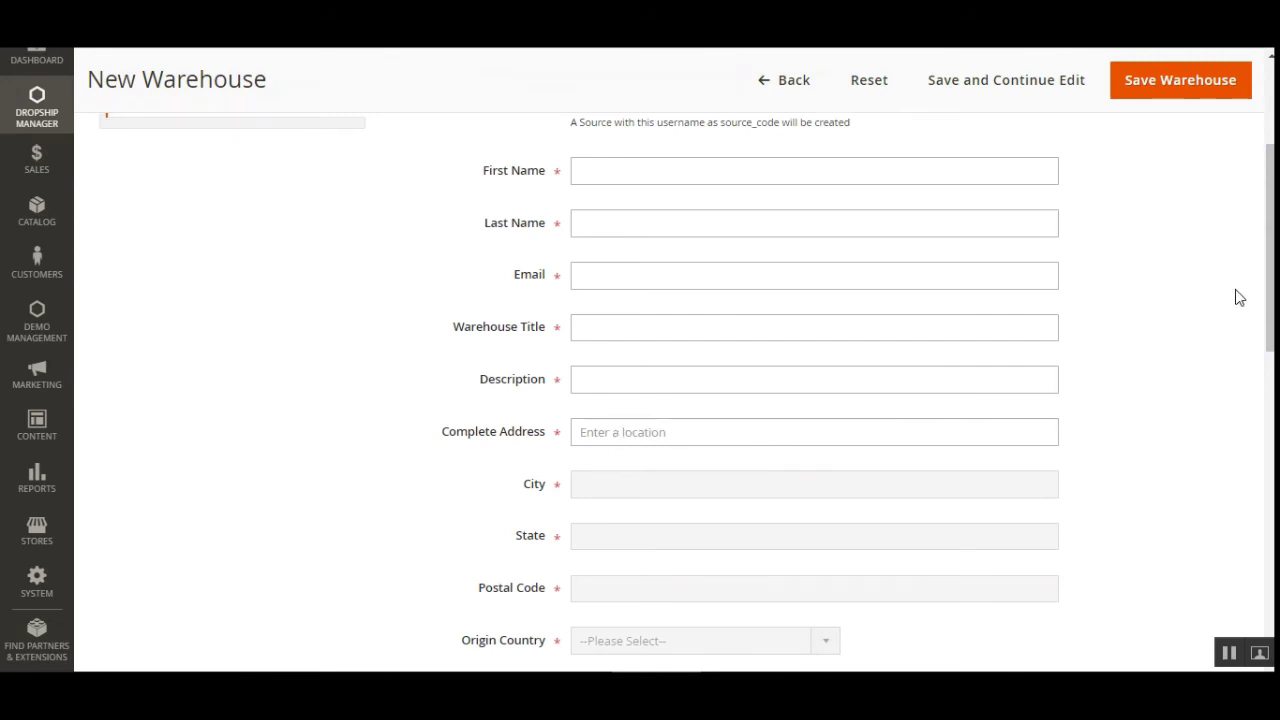
pyautogui.scroll(-3, 750, 355)
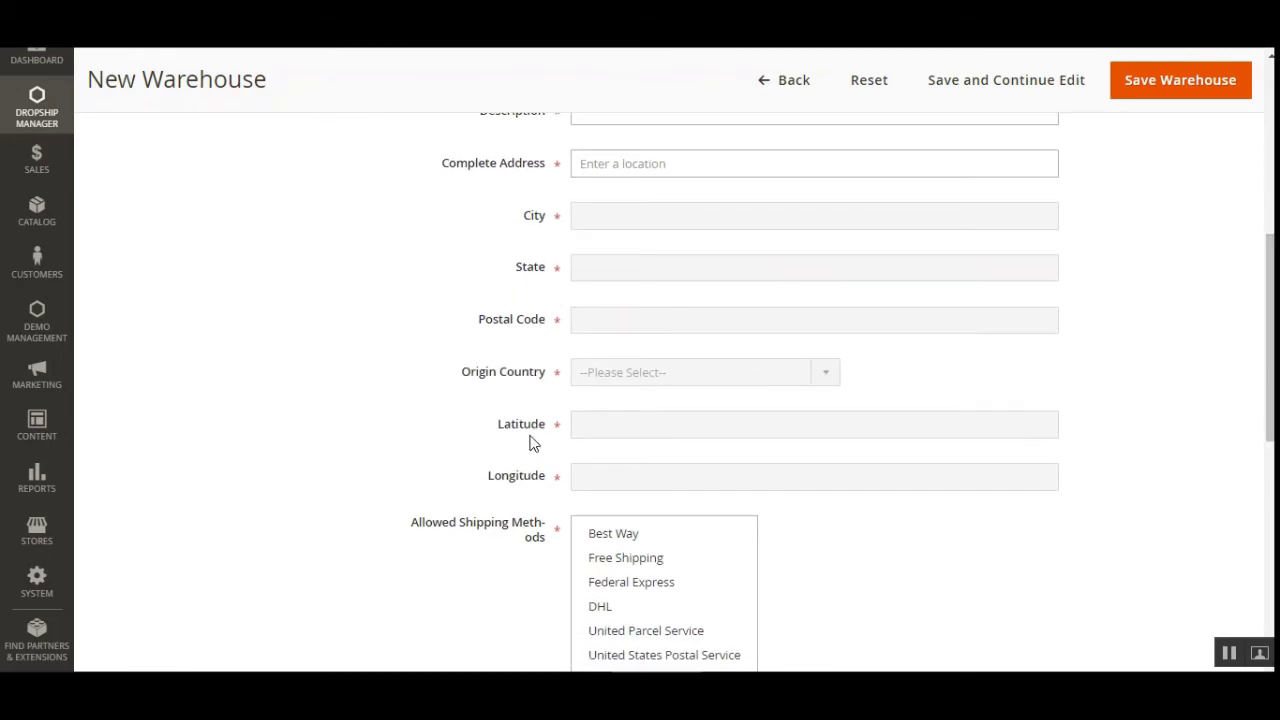
pyautogui.scroll(-1, 640, 450)
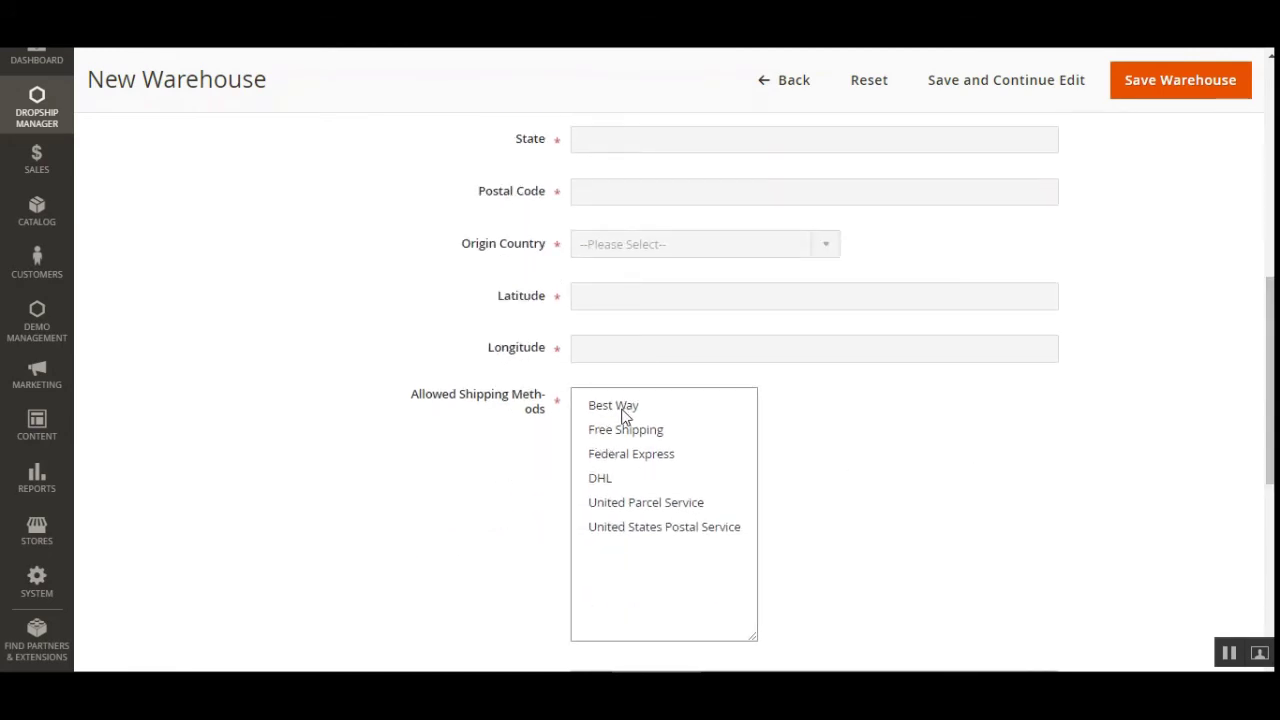
# Try allowing Best Way, Free Shipping, United Parcel Service and United States Postal Service for the new warehouse, and leave the form without saving.
pyautogui.moveTo(623, 415); pyautogui.dragTo(631, 526)
pyautogui.keyDown('ctrl'); pyautogui.click(633, 478); pyautogui.keyUp('ctrl')
pyautogui.keyDown('ctrl'); pyautogui.click(634, 455); pyautogui.keyUp('ctrl')
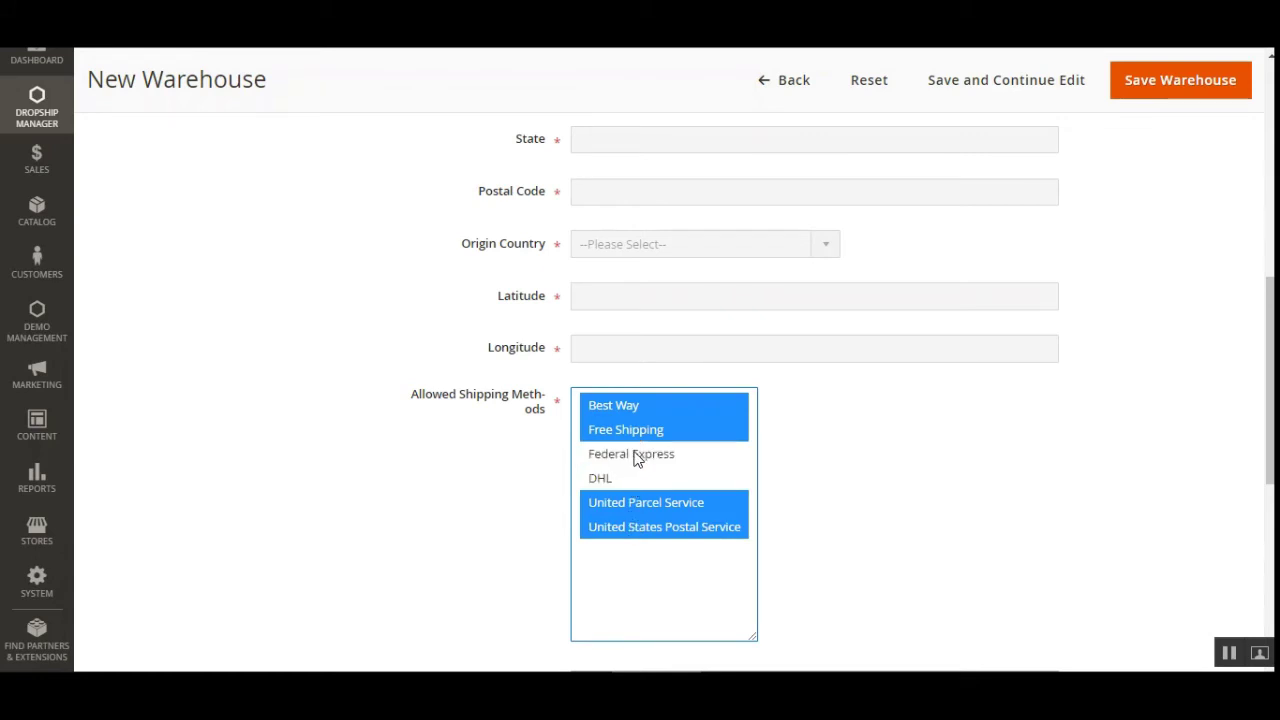
pyautogui.scroll(10, 794, 399)
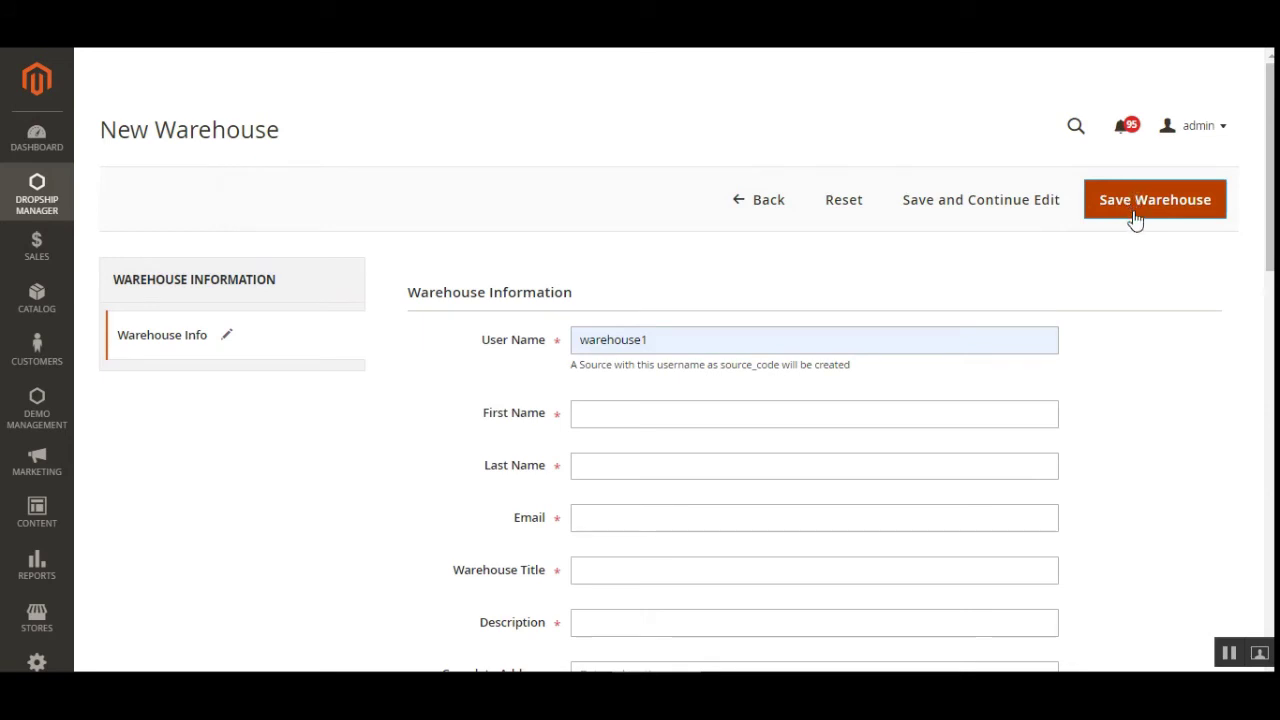
pyautogui.click(741, 208)
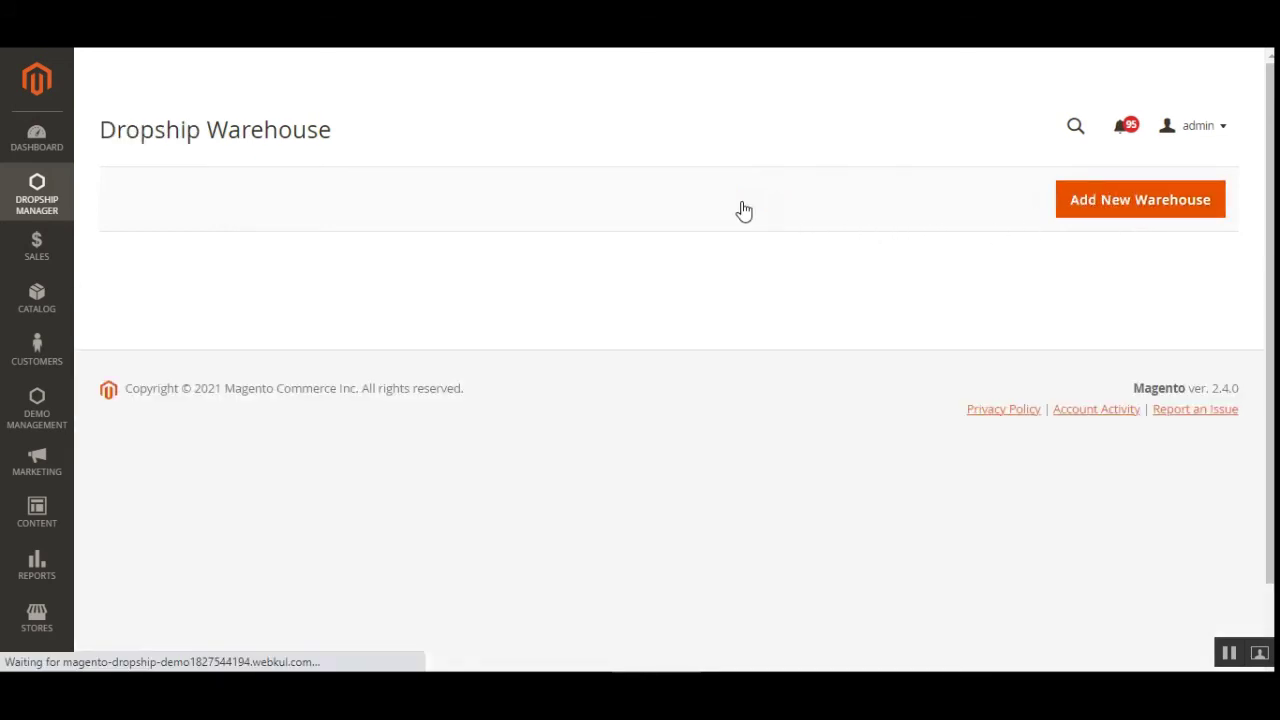
# Open the US Warehouse for editing and review its warehouse information, including address, allowed shipping methods and password fields.
pyautogui.scroll(-1, 1268, 337)
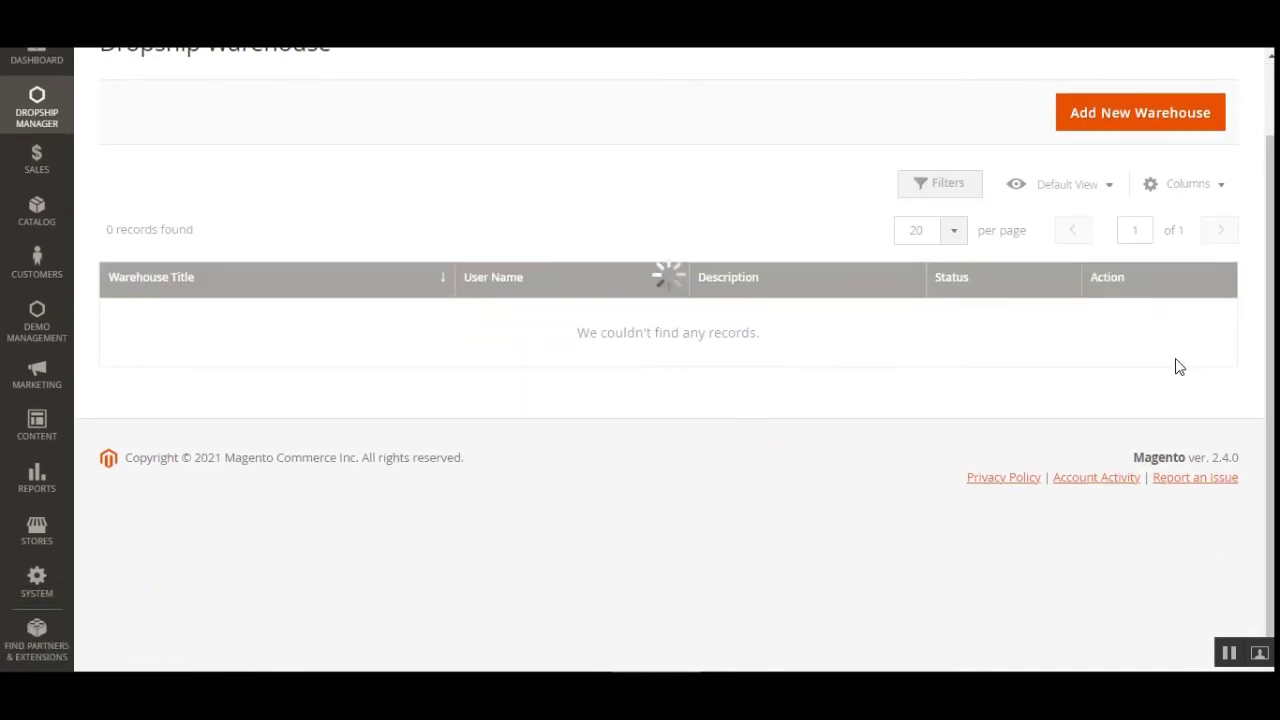
pyautogui.click(1208, 448)
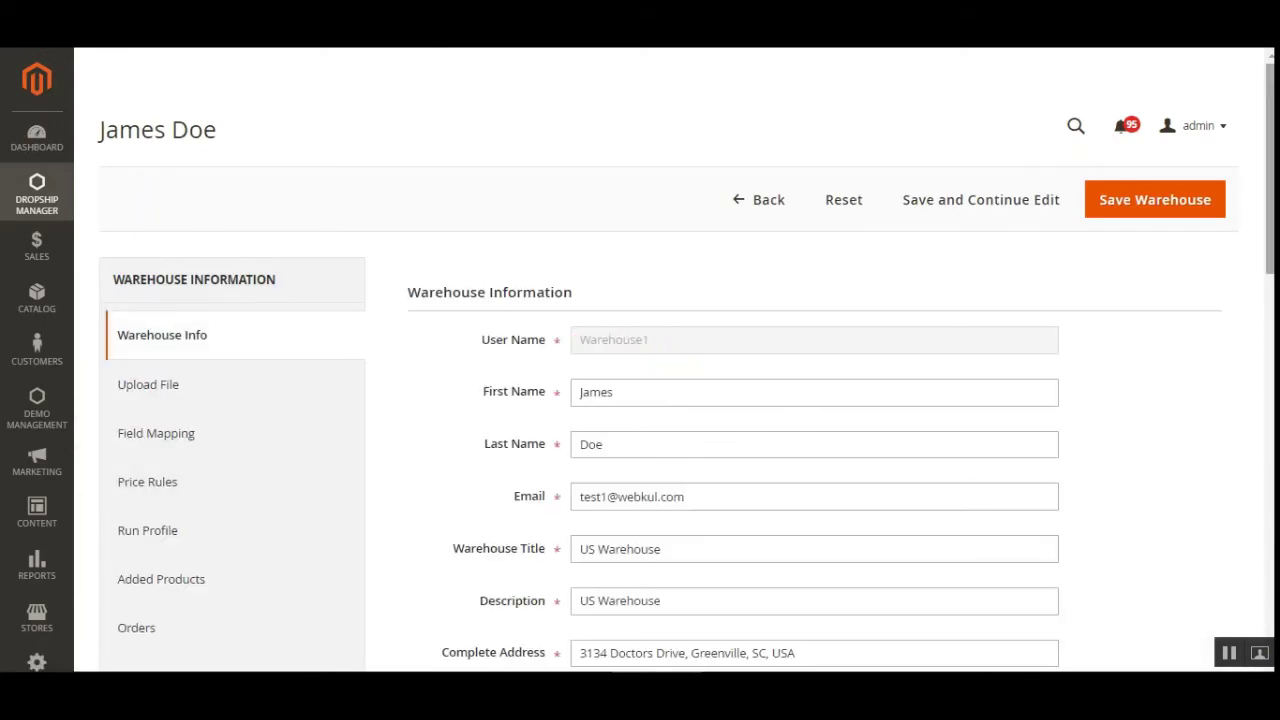
pyautogui.scroll(-2, 605, 325)
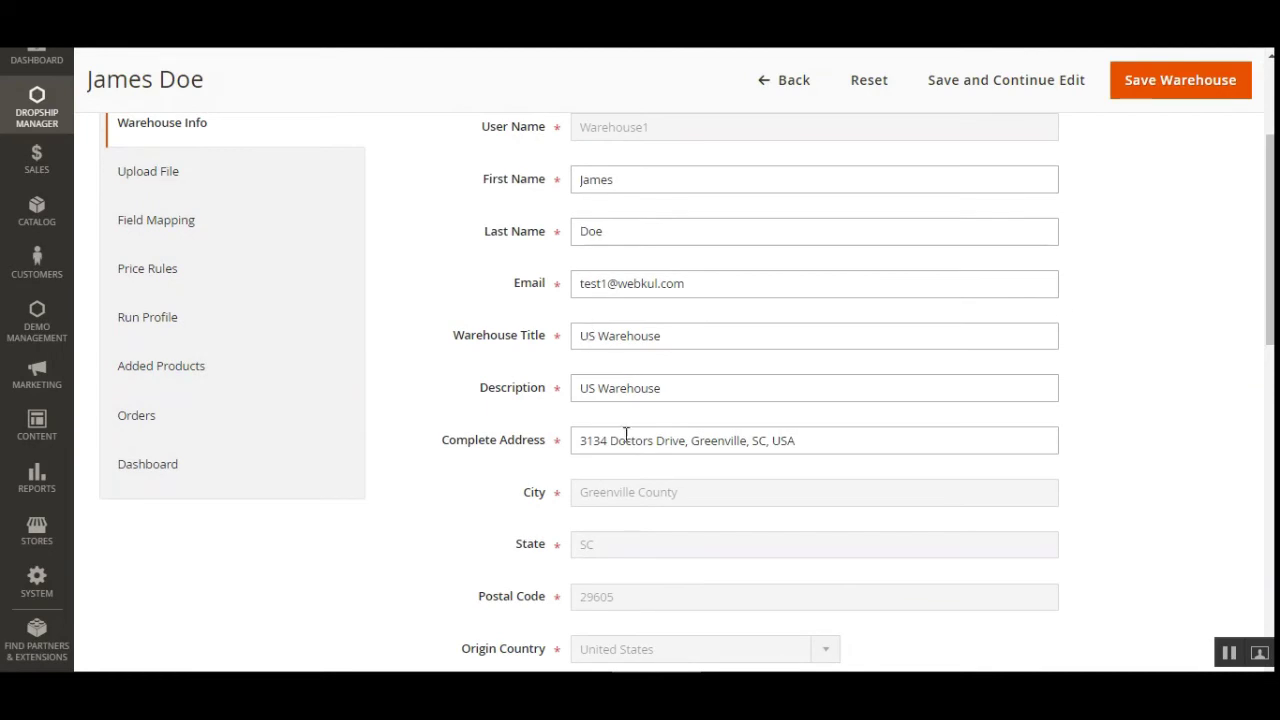
pyautogui.scroll(-5, 626, 434)
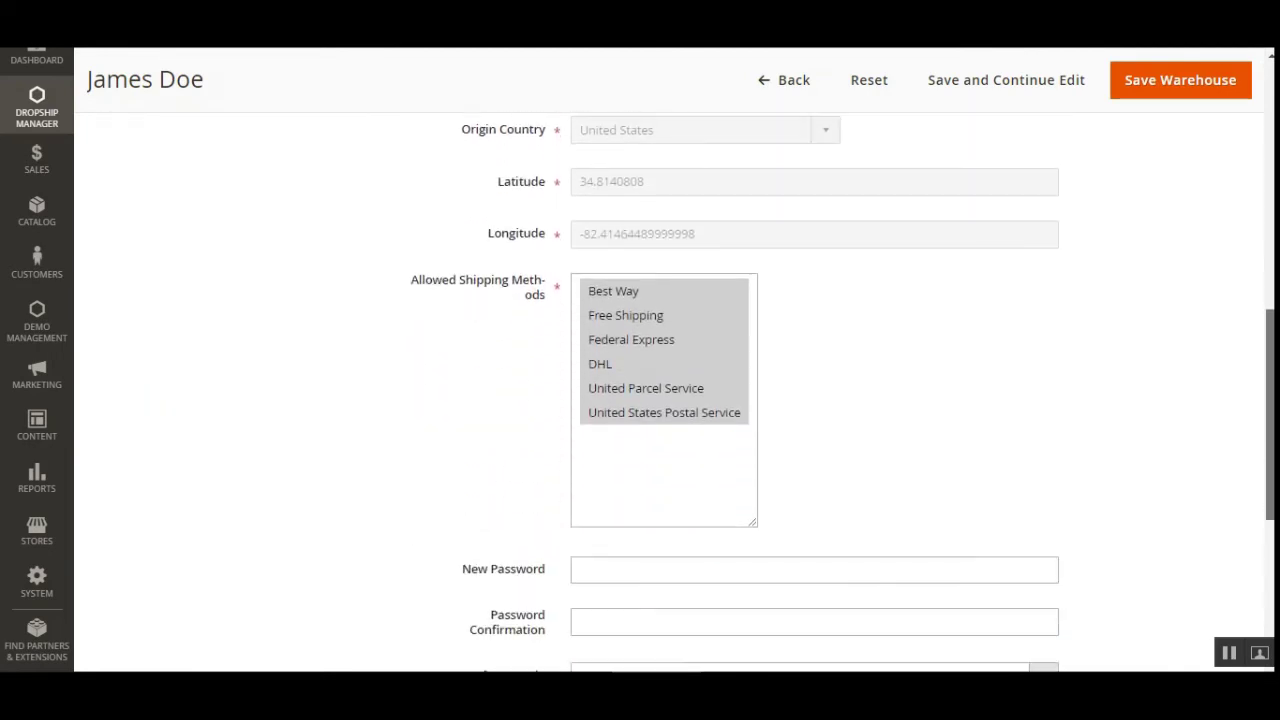
pyautogui.scroll(-2, 626, 434)
pyautogui.scroll(9, 434, 346)
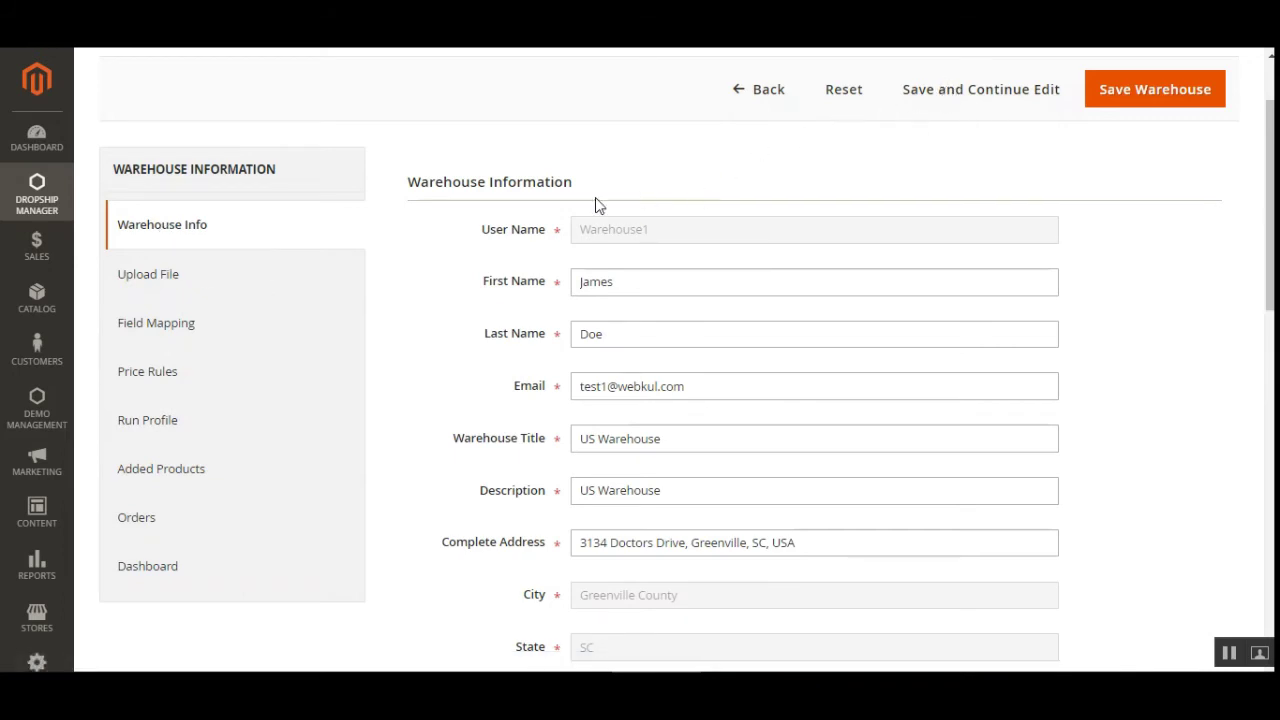
# Examine the US Warehouse's product file upload options and the sample downloads for new and existing SKUs.
pyautogui.click(193, 283)
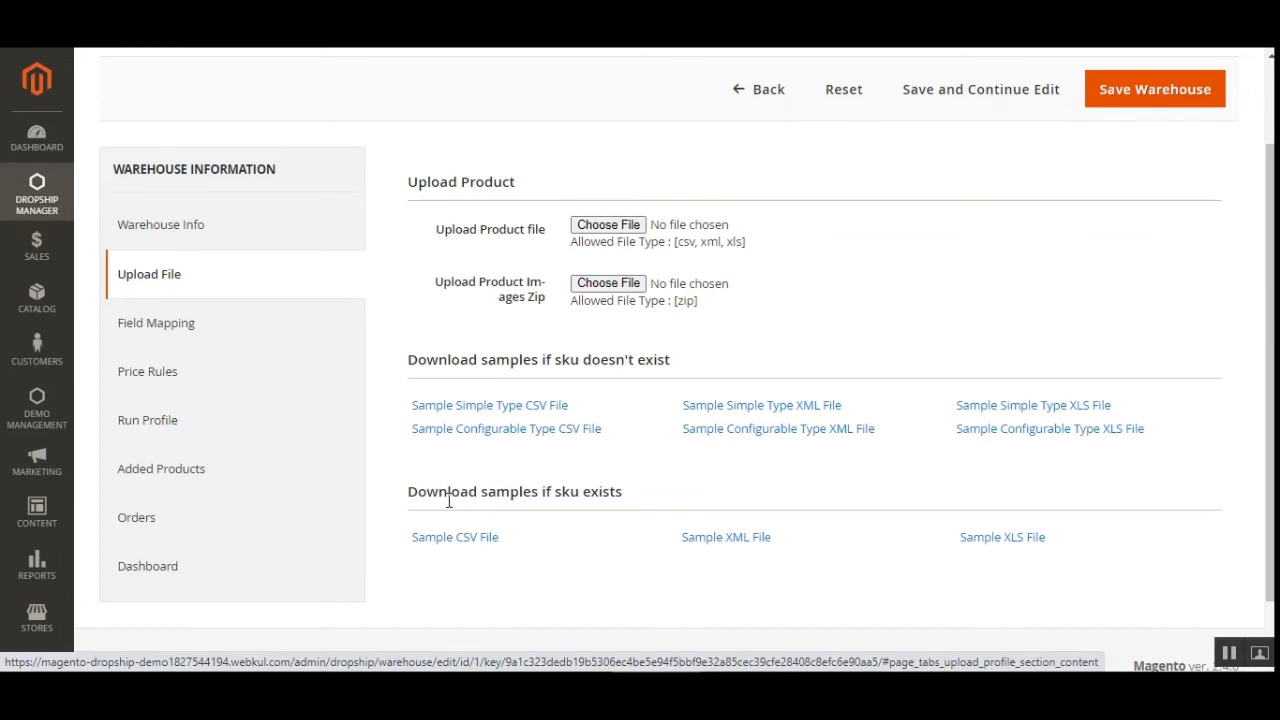
pyautogui.moveTo(440, 500); pyautogui.dragTo(640, 500)
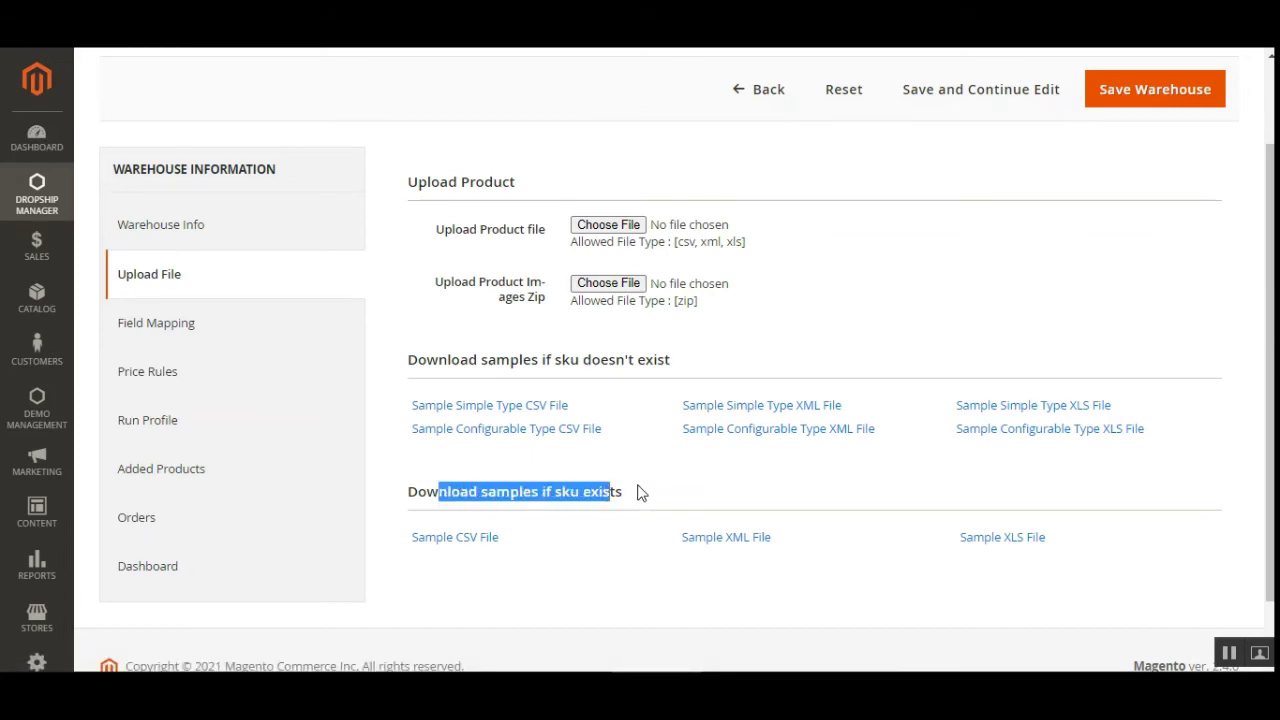
pyautogui.click(641, 492)
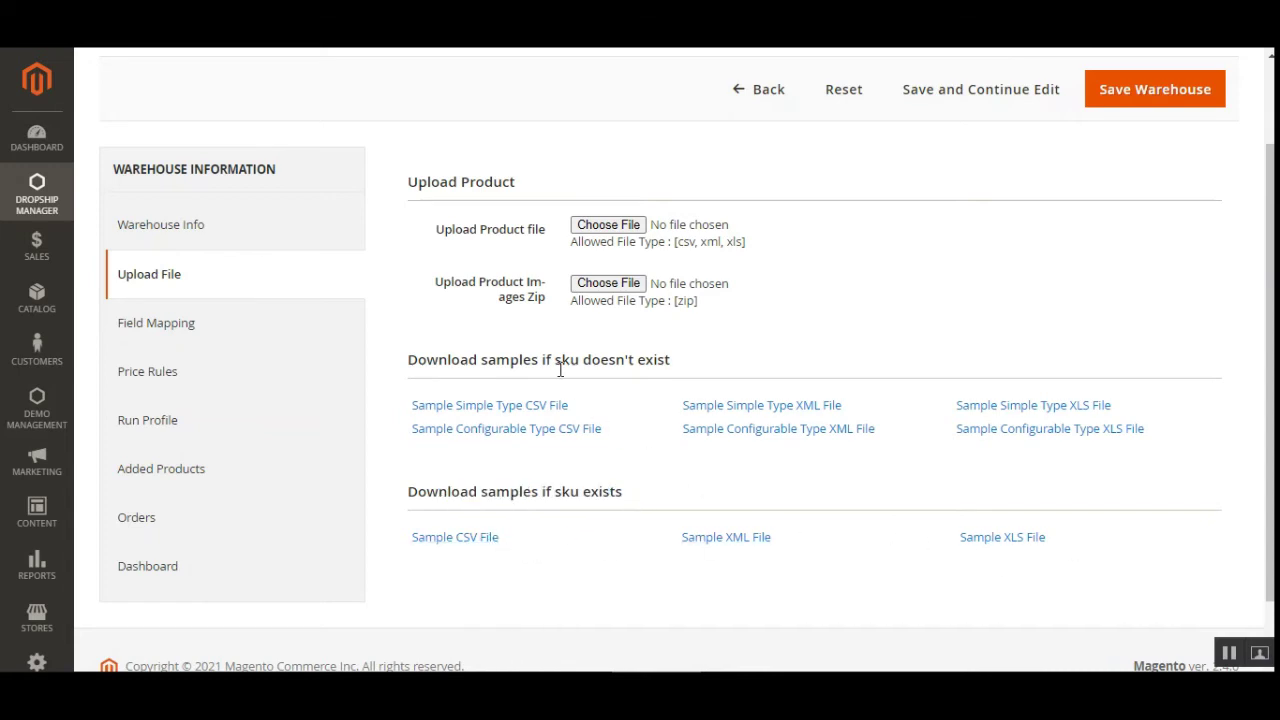
# Open the US Warehouse's field mapping settings and look at the dataflow profile choices.
pyautogui.click(263, 332)
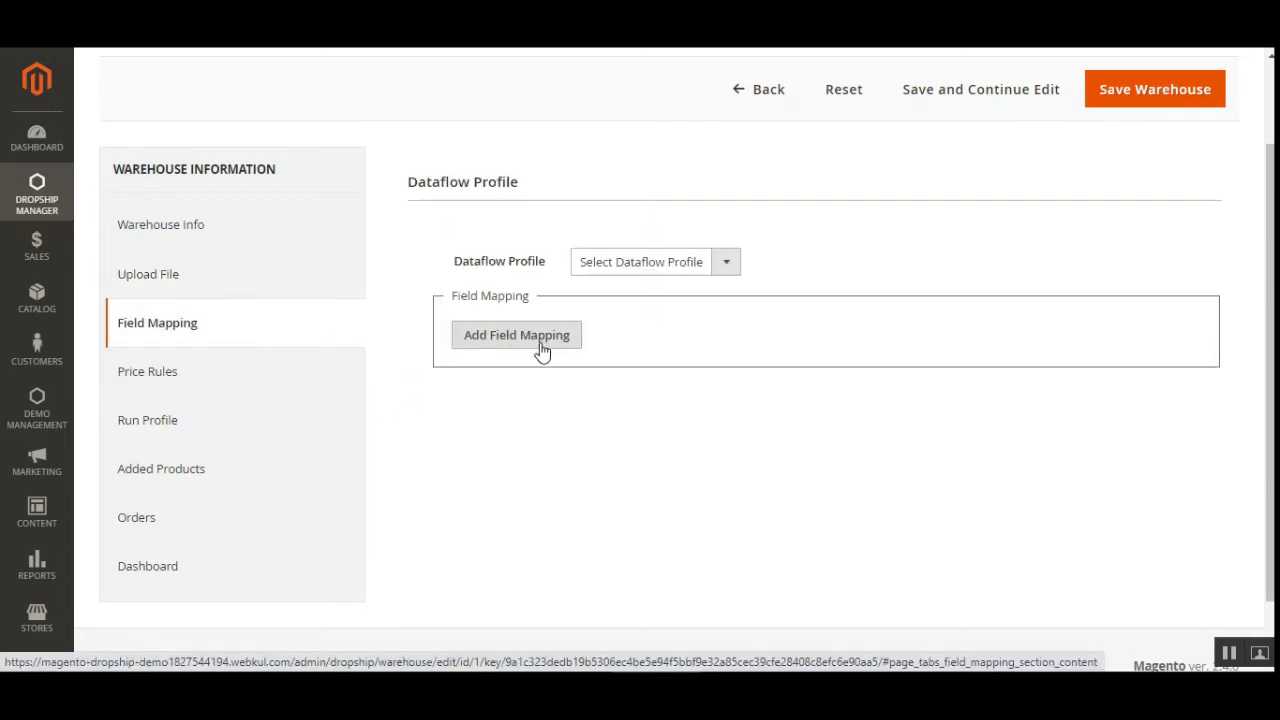
pyautogui.click(727, 264)
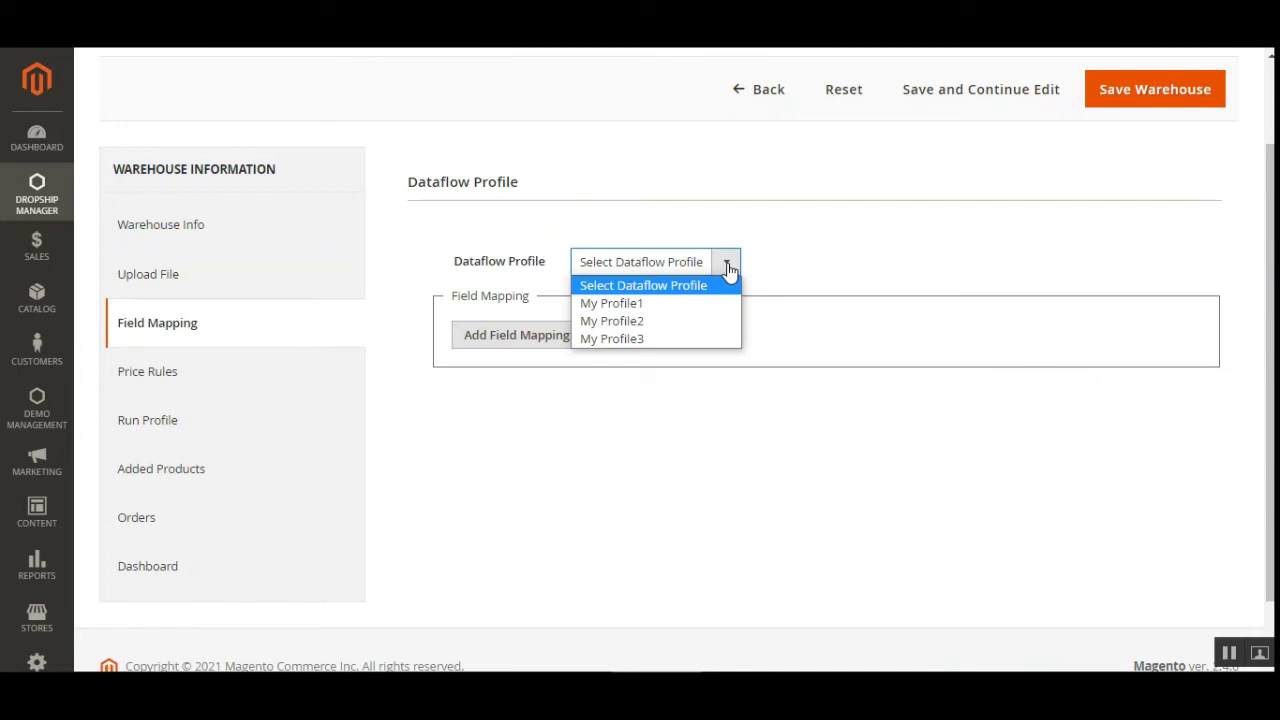
pyautogui.click(849, 246)
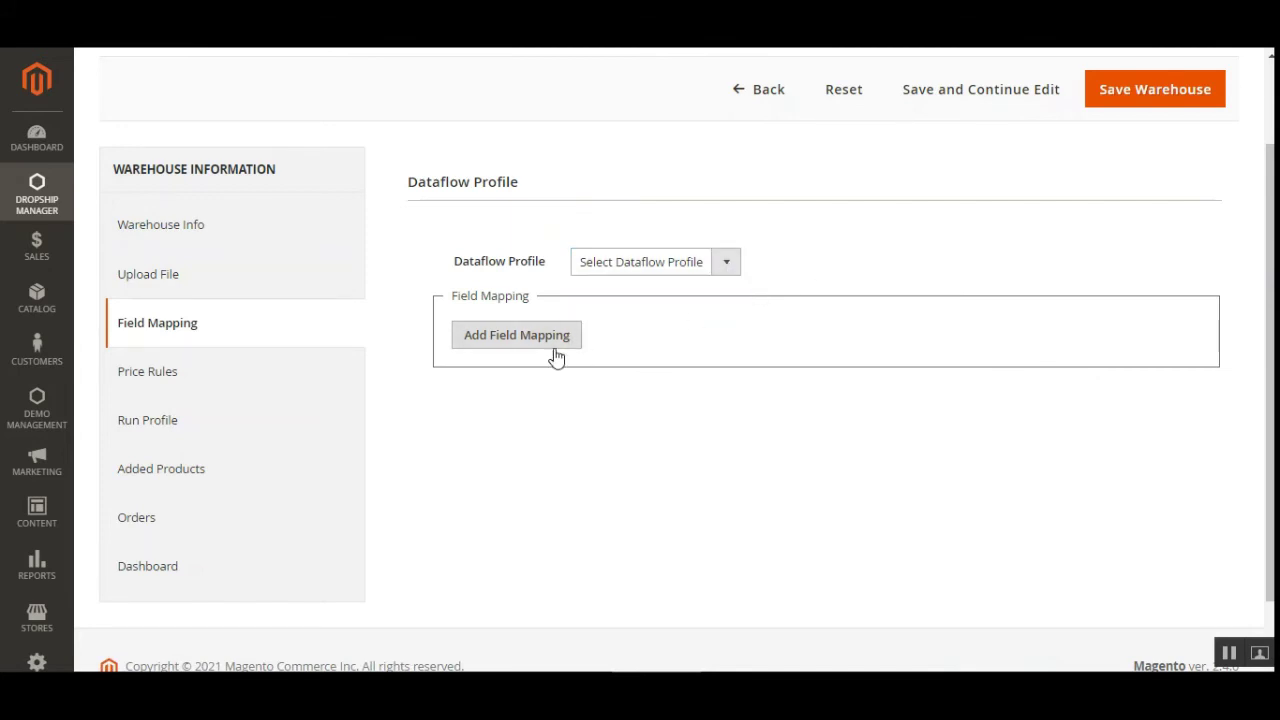
# Add a field mapping for the US Warehouse that links the description attribute to the file column desc.
pyautogui.click(514, 344)
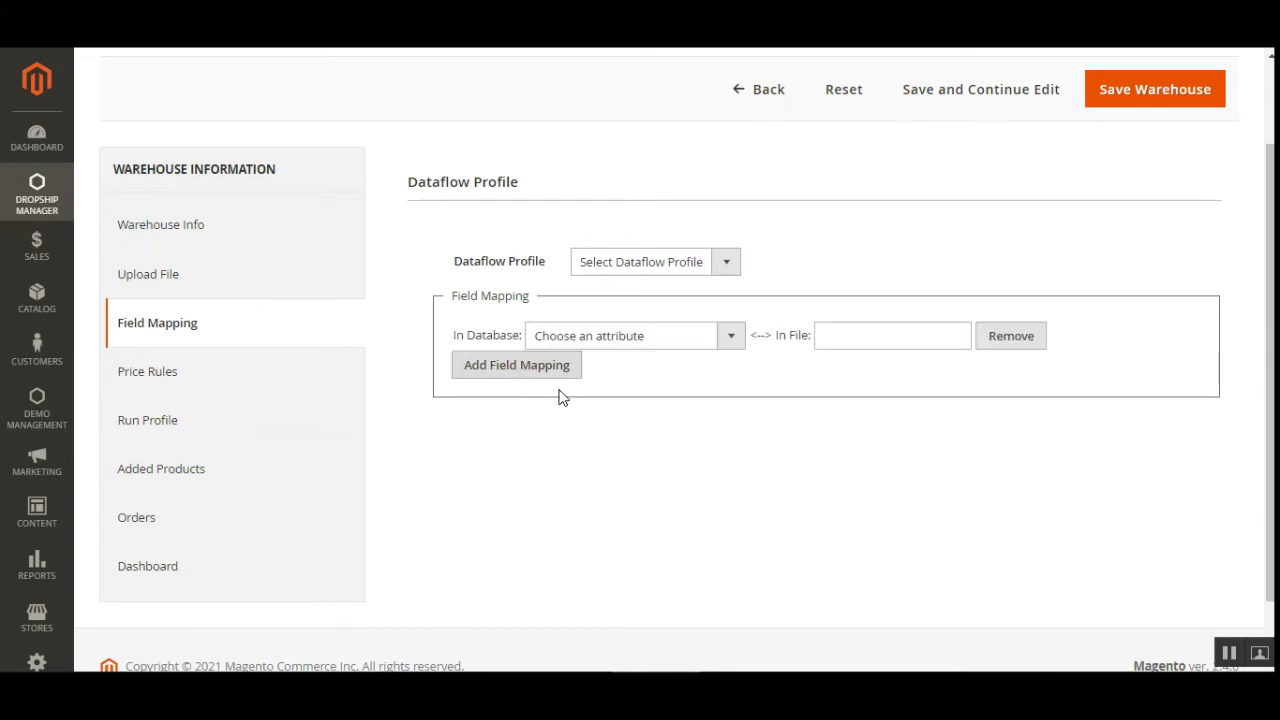
pyautogui.click(729, 340)
pyautogui.click(917, 338)
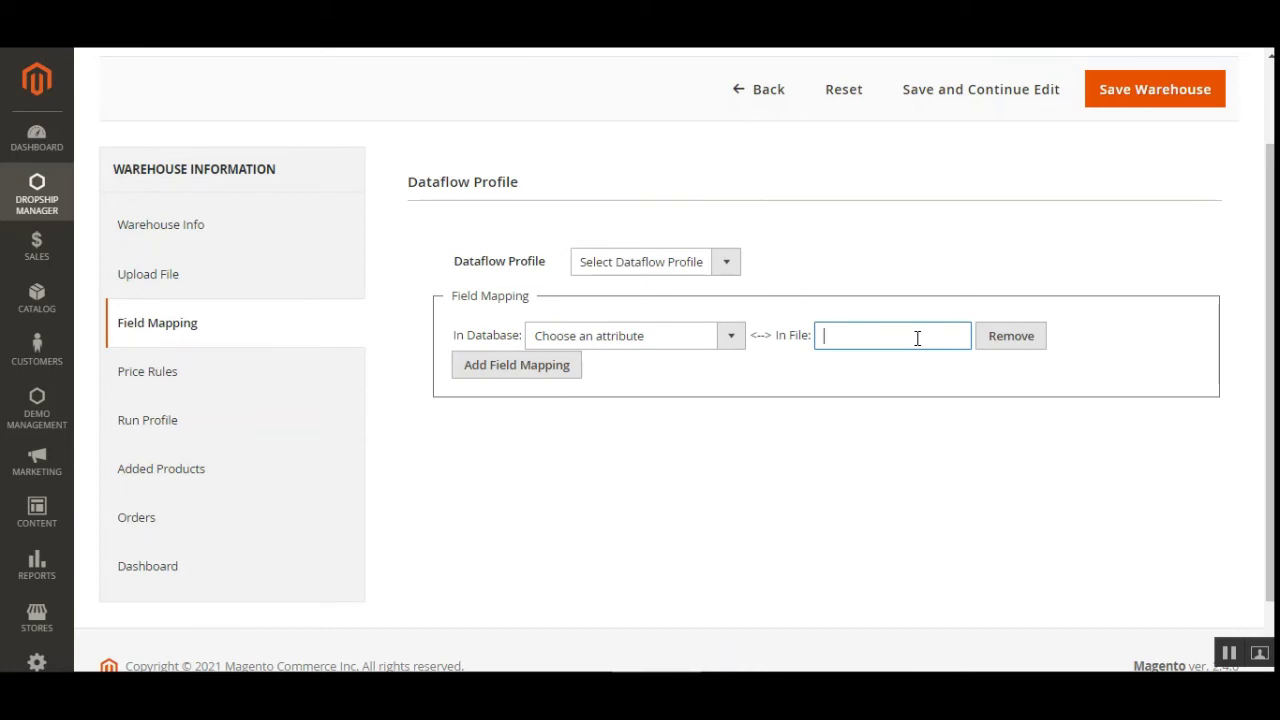
pyautogui.click(676, 340)
pyautogui.scroll(-1, 590, 295)
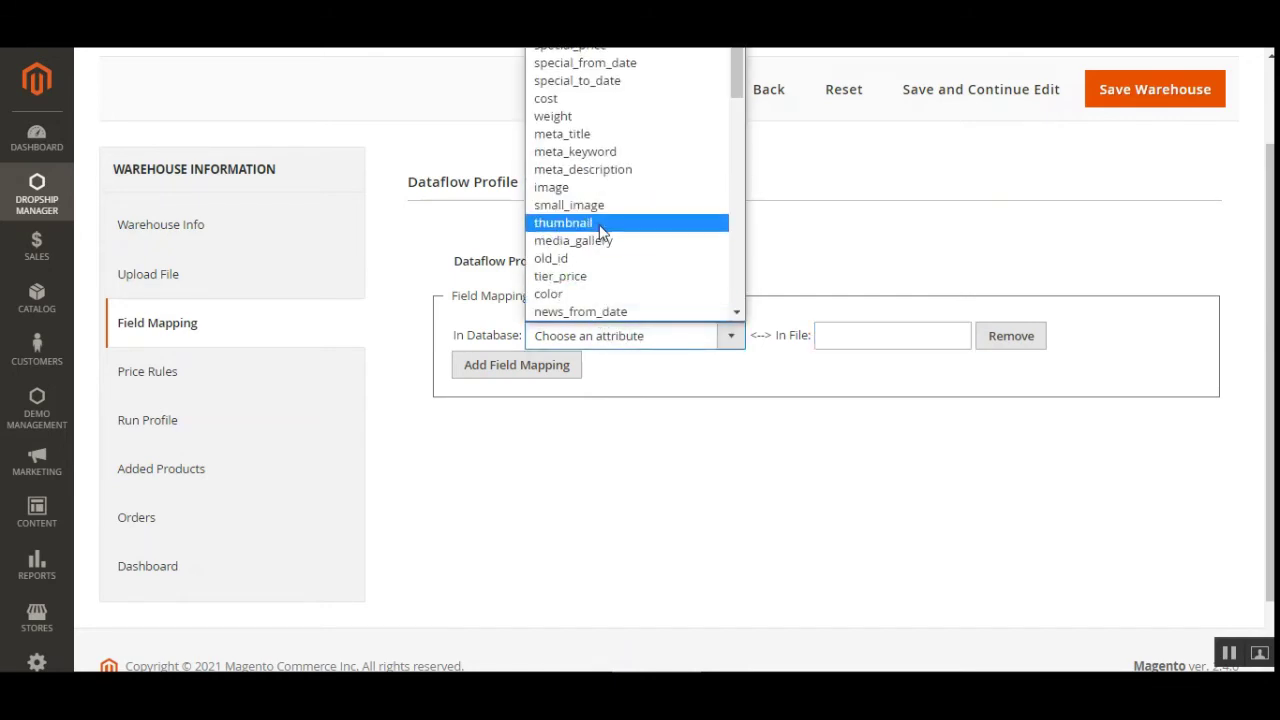
pyautogui.scroll(1, 590, 150)
pyautogui.click(580, 62)
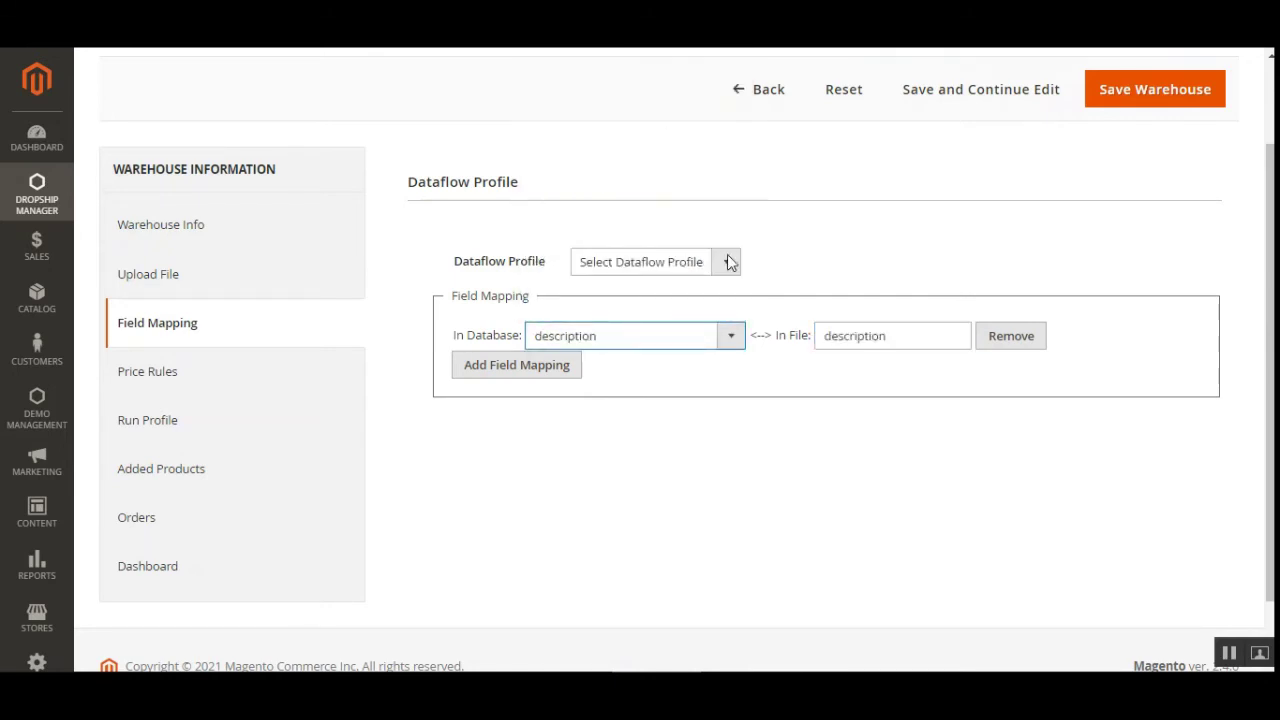
pyautogui.click(871, 333)
pyautogui.moveTo(900, 331); pyautogui.dragTo(798, 334)
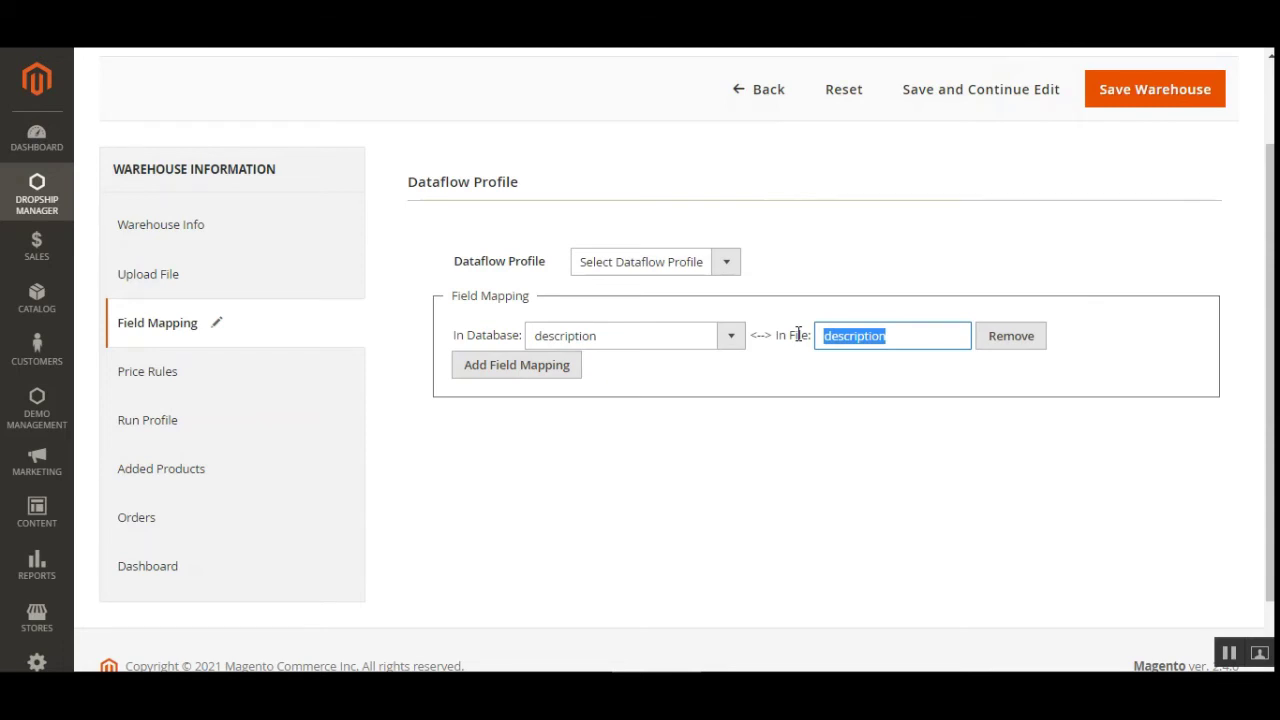
pyautogui.write('desc')
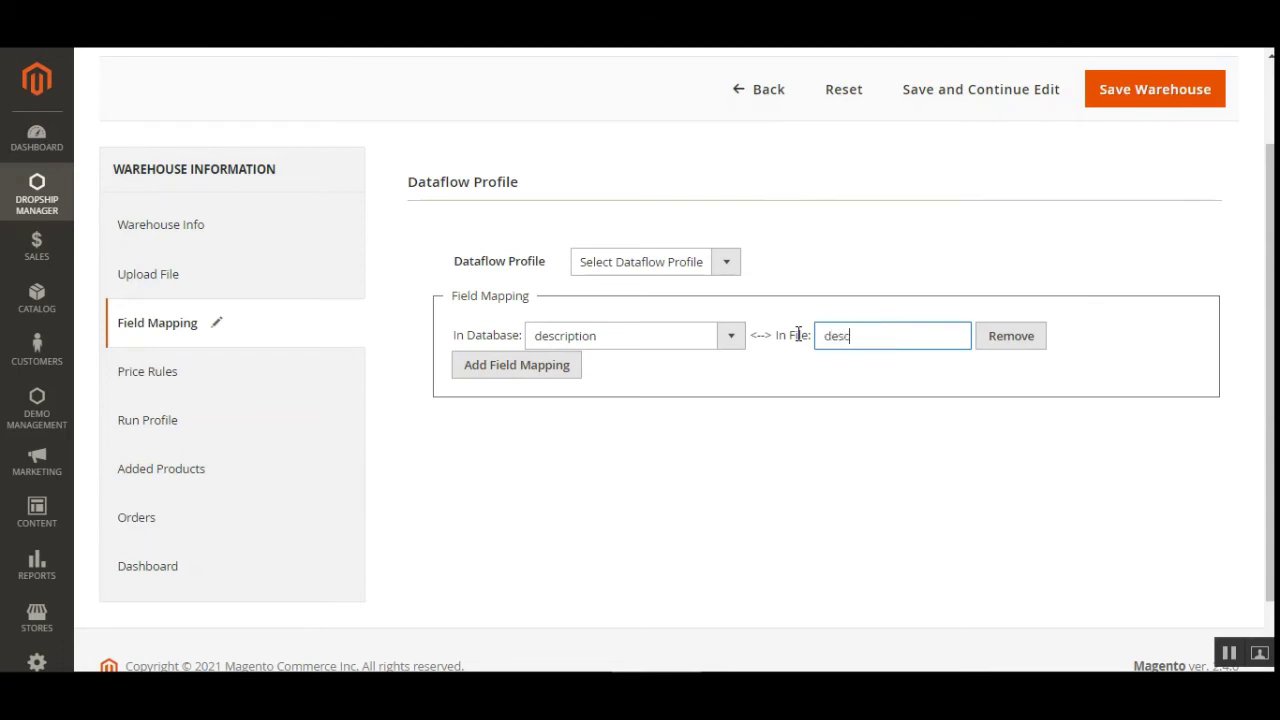
# Add three more blank field mapping rows below the description mapping.
pyautogui.click(543, 370)
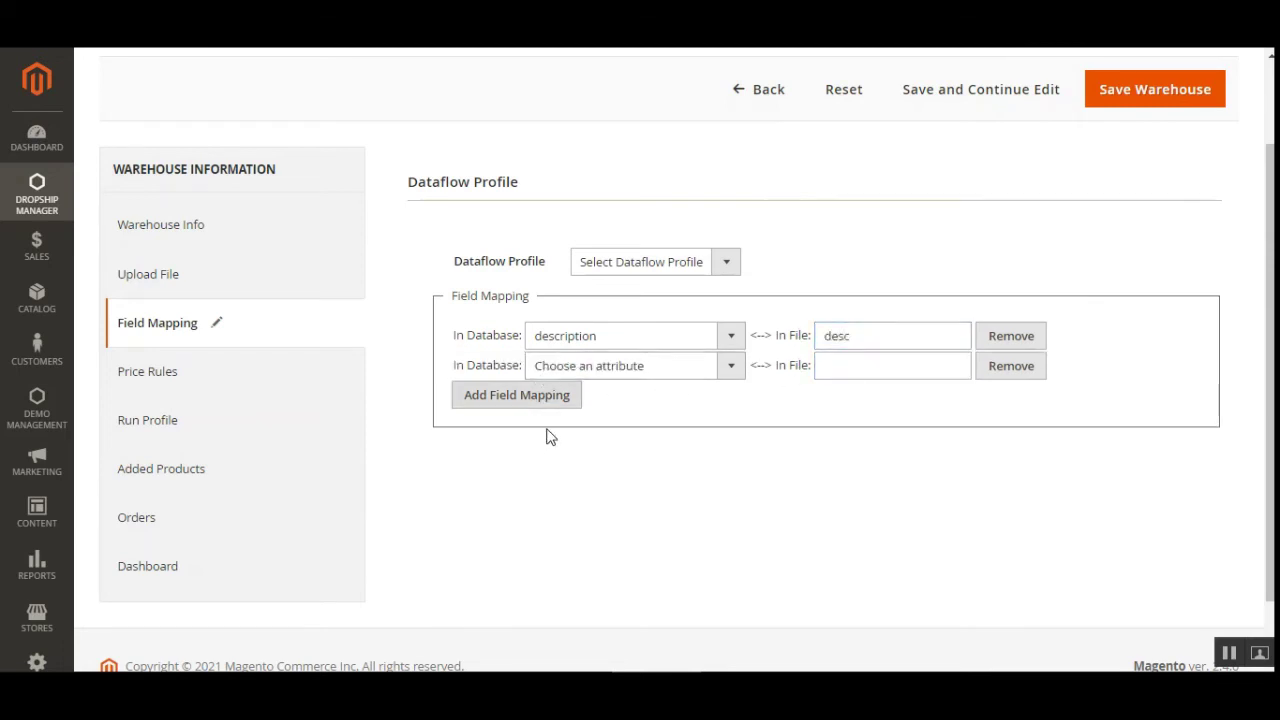
pyautogui.click(531, 400)
pyautogui.click(533, 432)
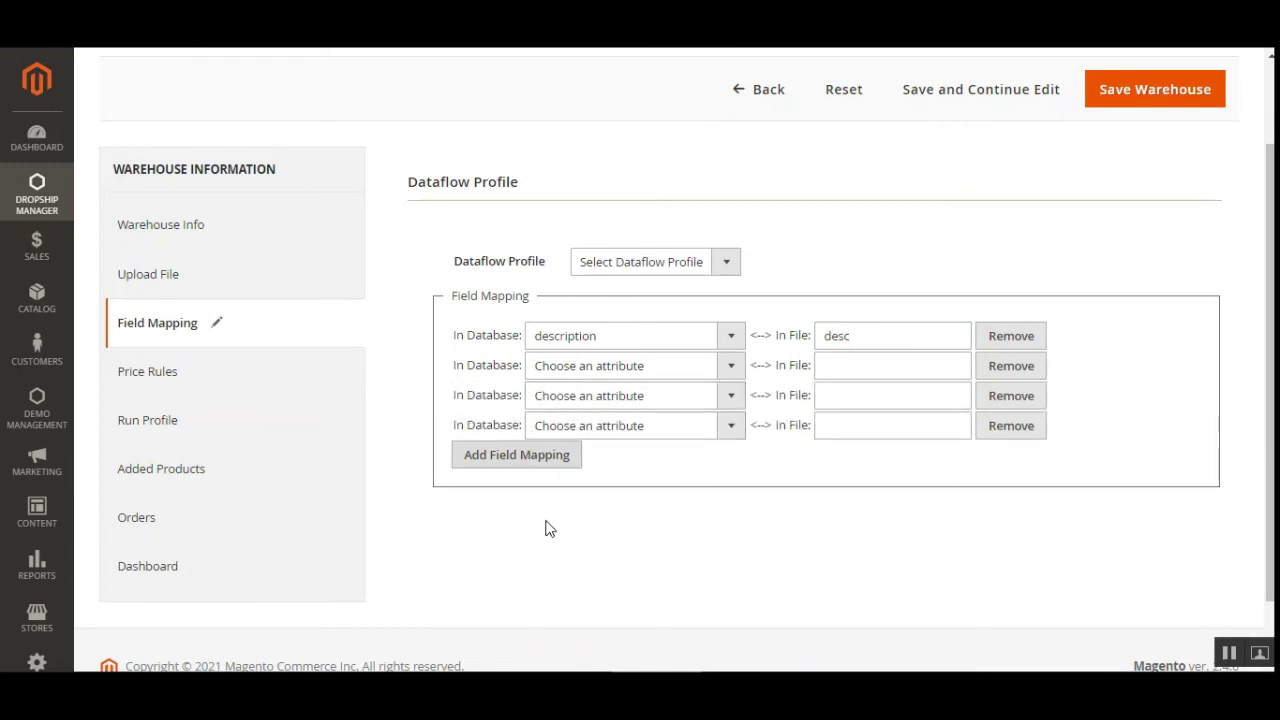
# Open the US Warehouse's price rules and select the Price + 15.5% rule.
pyautogui.click(174, 371)
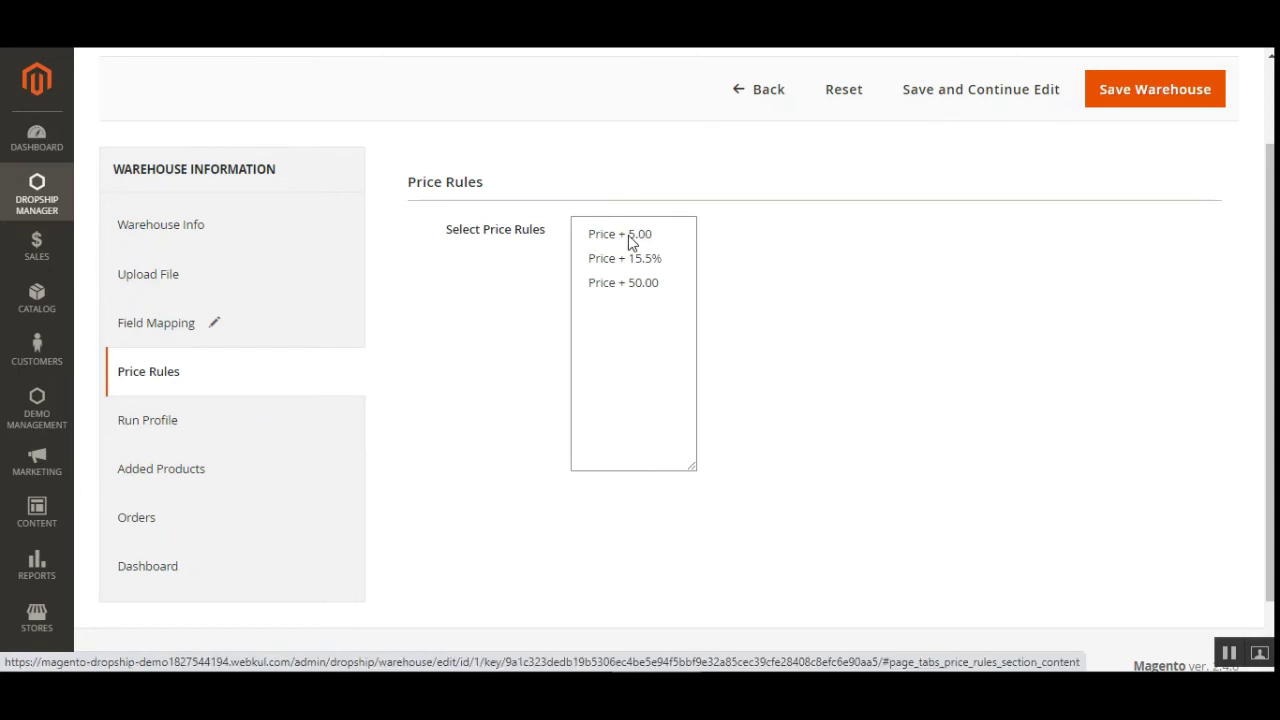
pyautogui.click(30, 200)
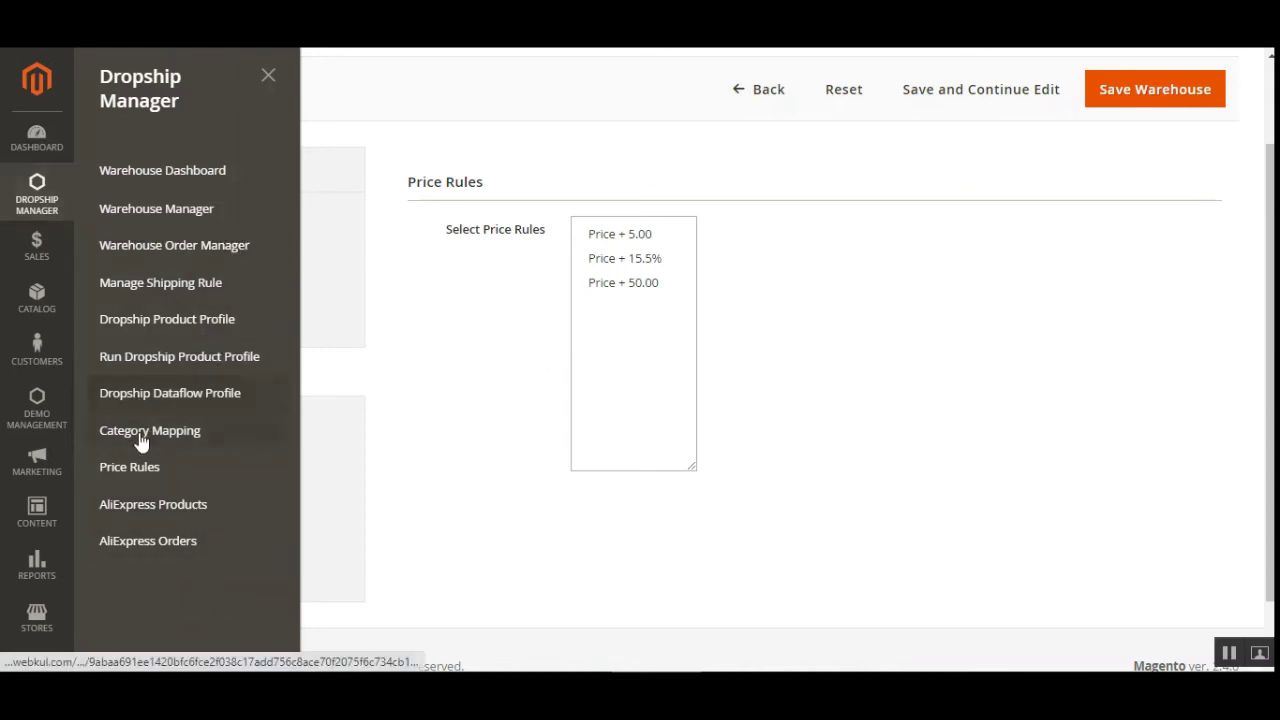
pyautogui.click(175, 484)
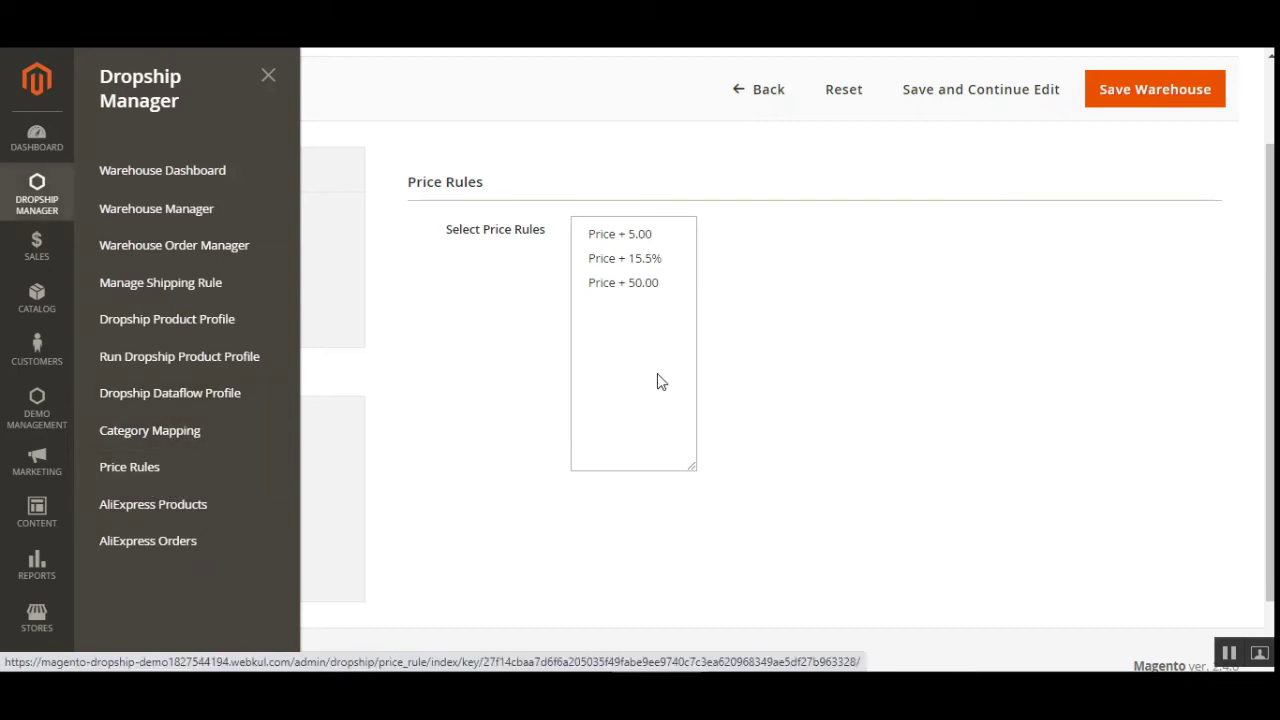
pyautogui.click(630, 236)
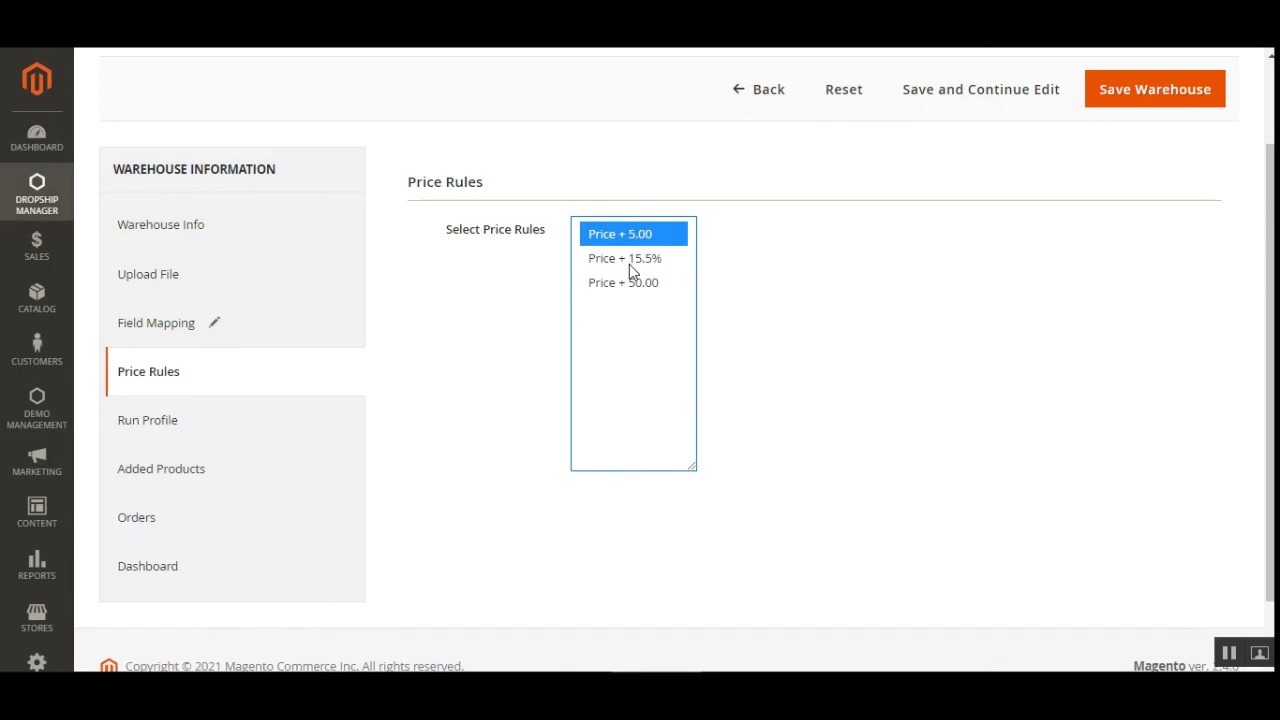
pyautogui.click(652, 260)
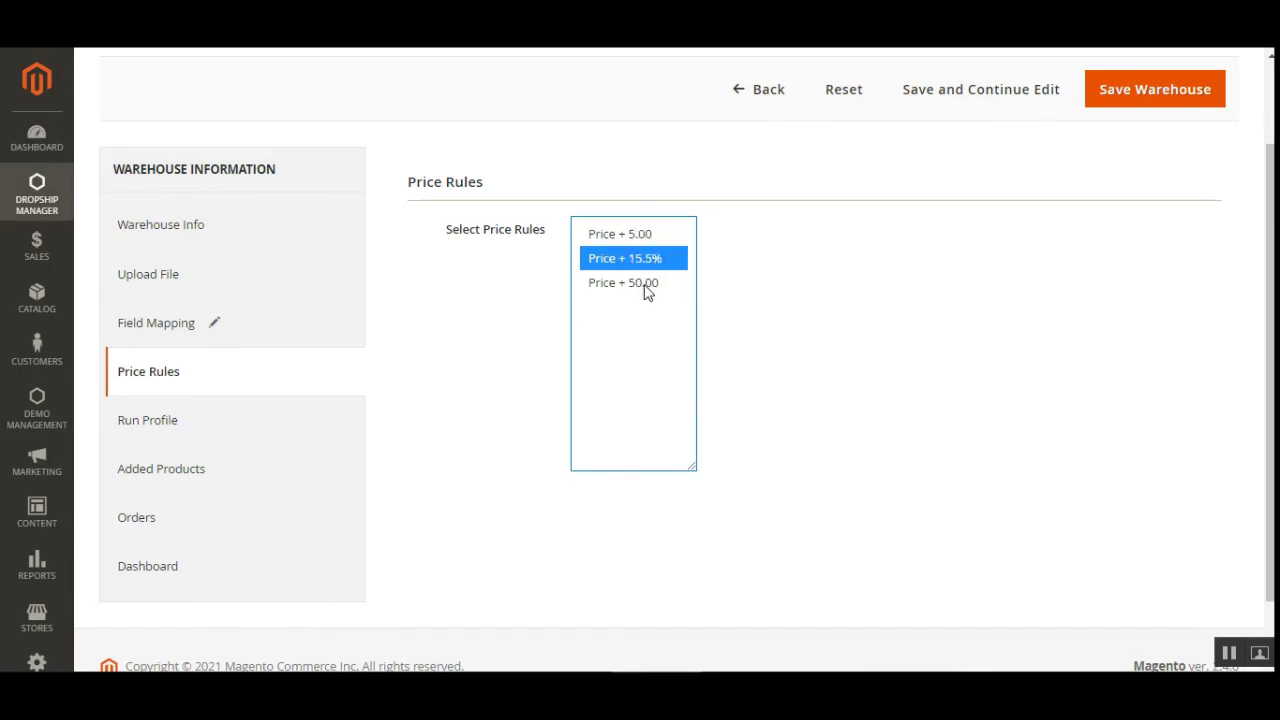
# View the US Warehouse's run profile options and examine its added products with their stock, prices and warehouse costs.
pyautogui.click(171, 440)
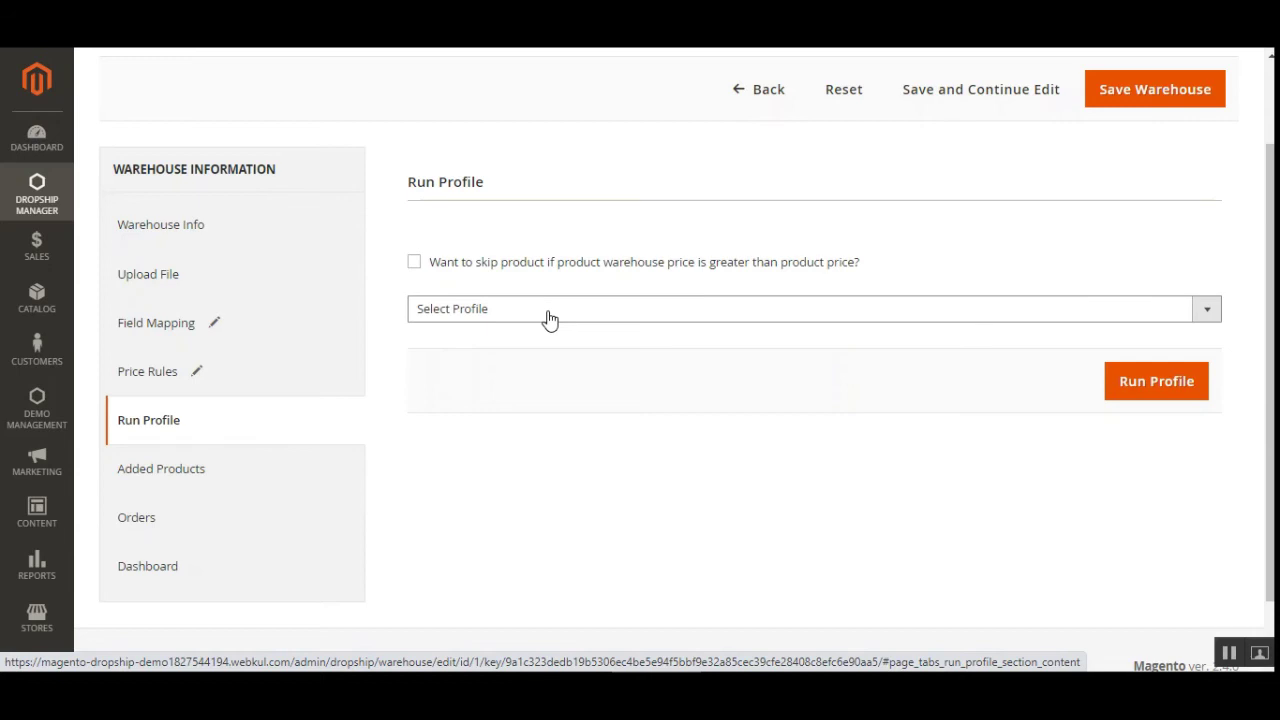
pyautogui.click(265, 474)
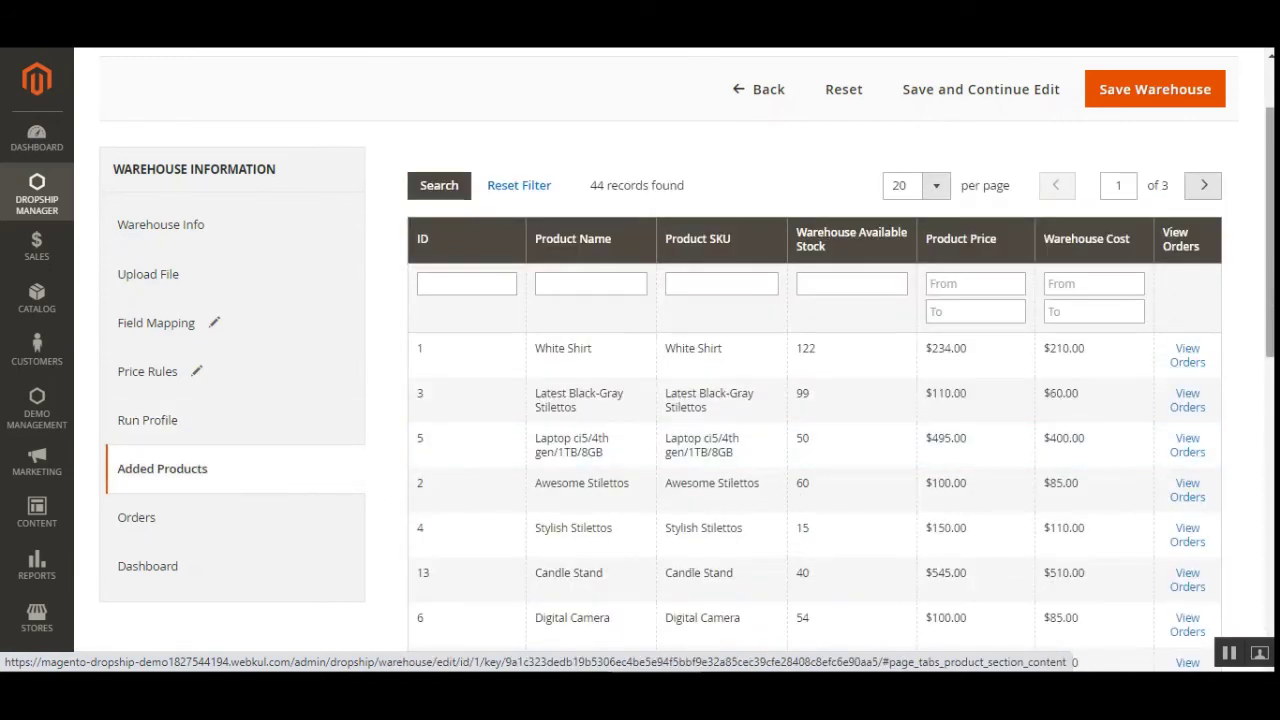
pyautogui.scroll(-2, 815, 400)
pyautogui.scroll(10, 1256, 576)
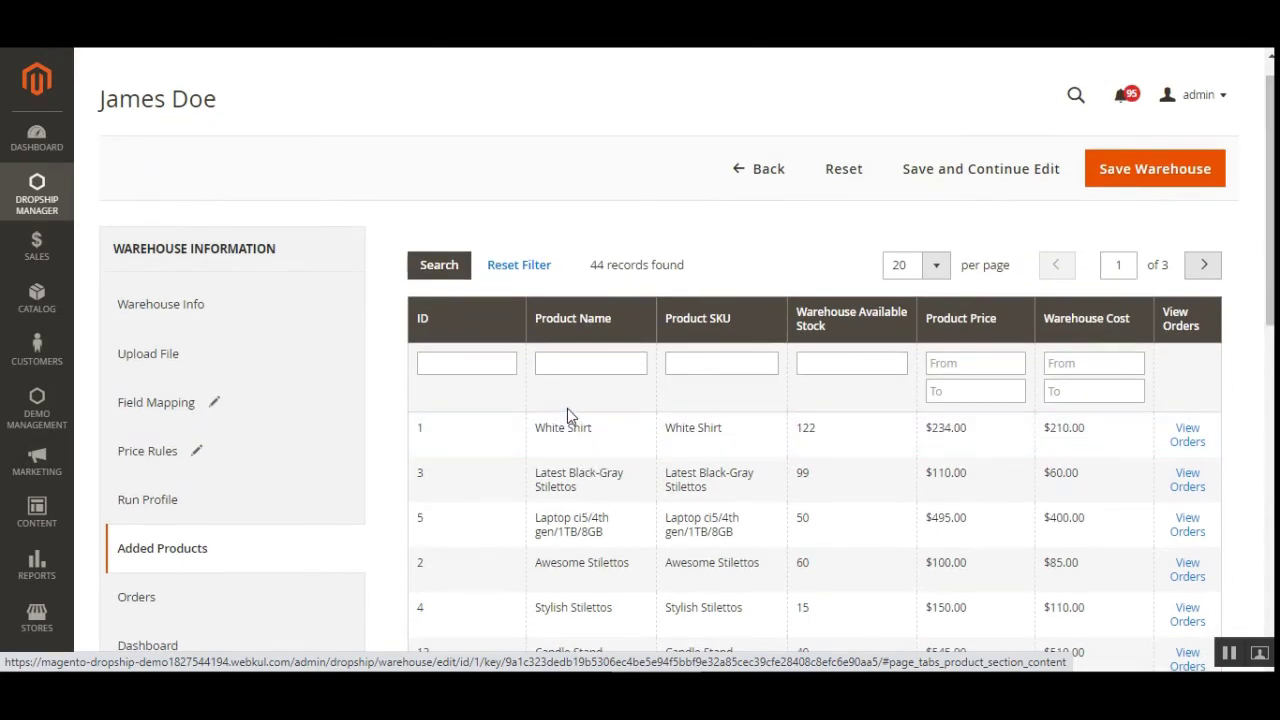
pyautogui.scroll(-1, 1270, 300)
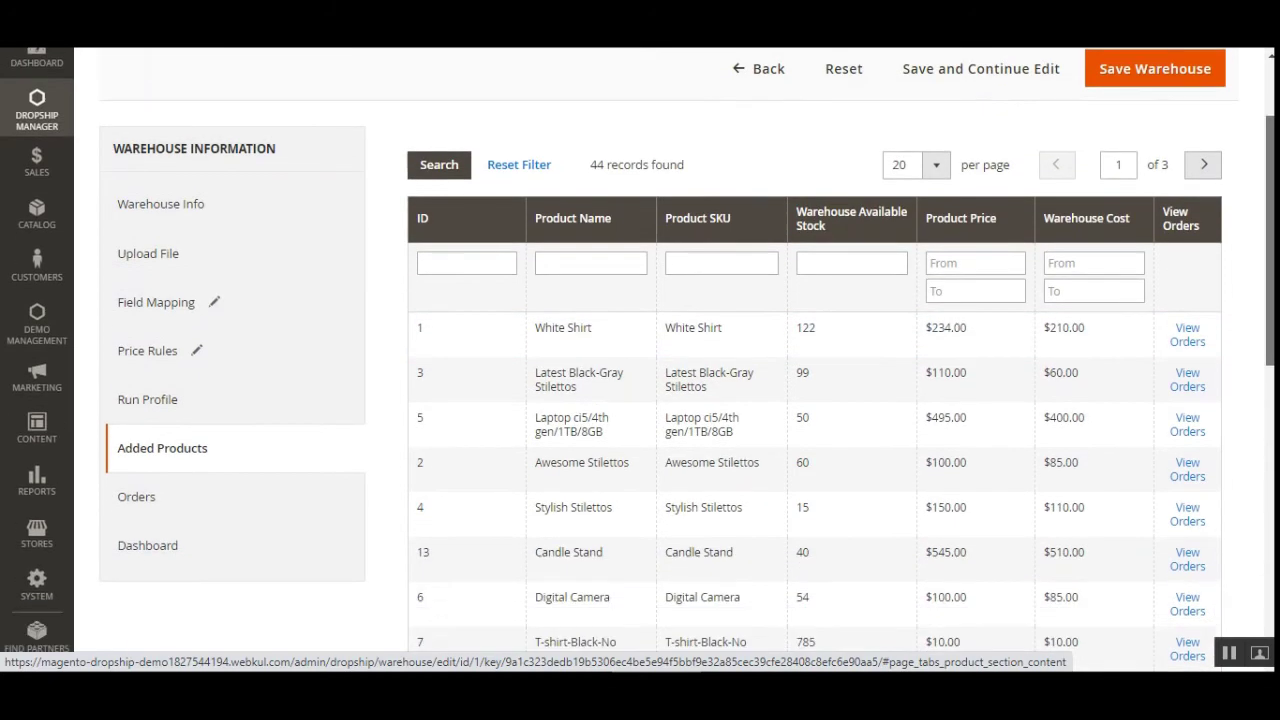
pyautogui.scroll(-1, 846, 363)
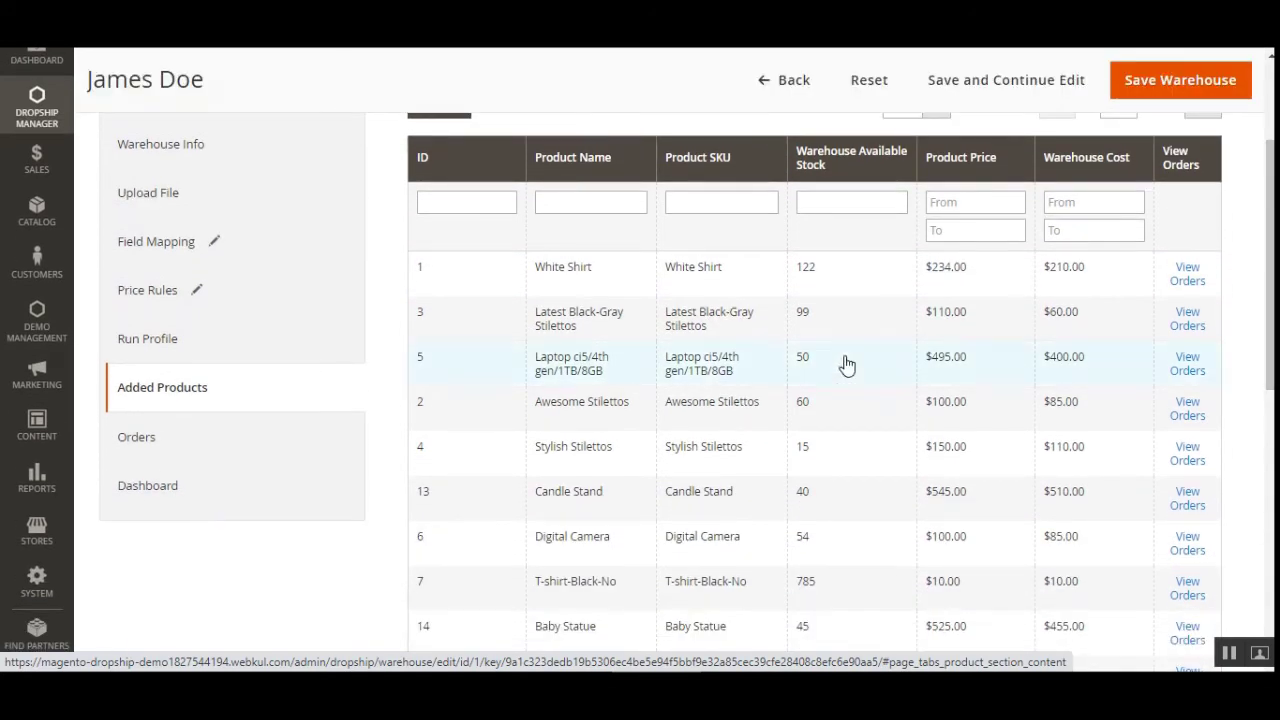
# Sort the US Warehouse's orders by order number in descending order, and view the warehouse's sales dashboard.
pyautogui.click(163, 452)
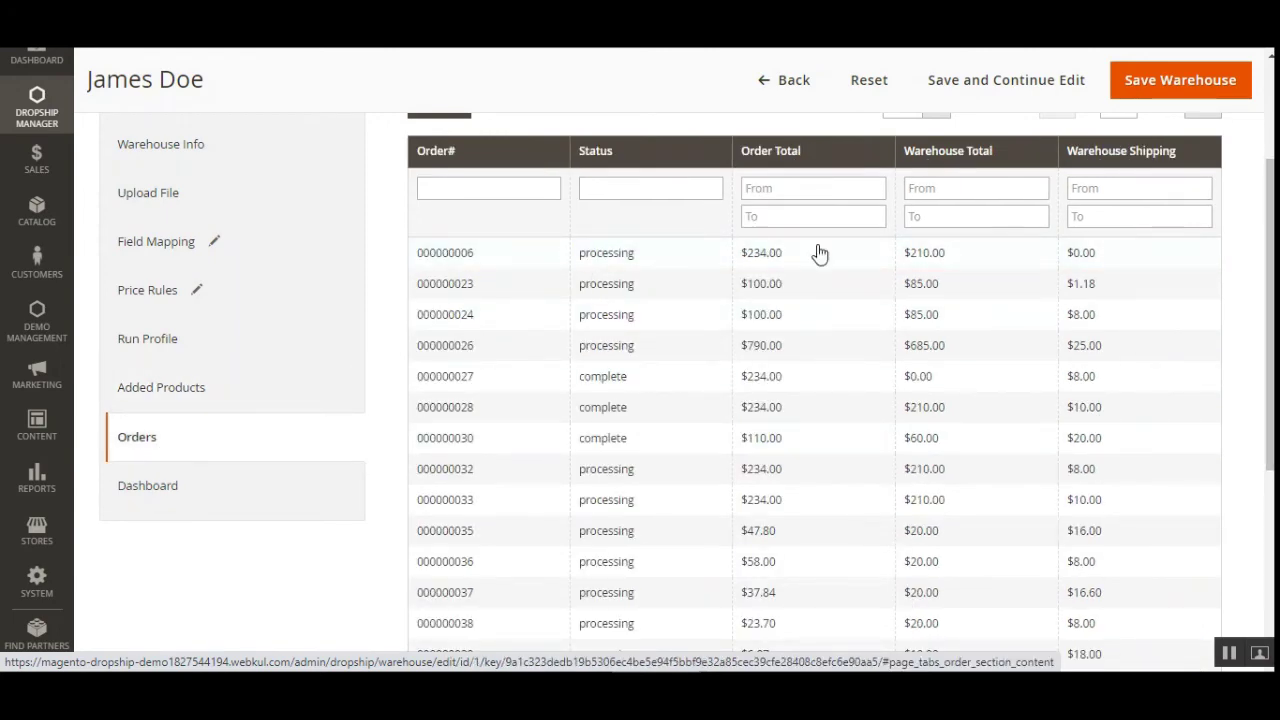
pyautogui.click(474, 160)
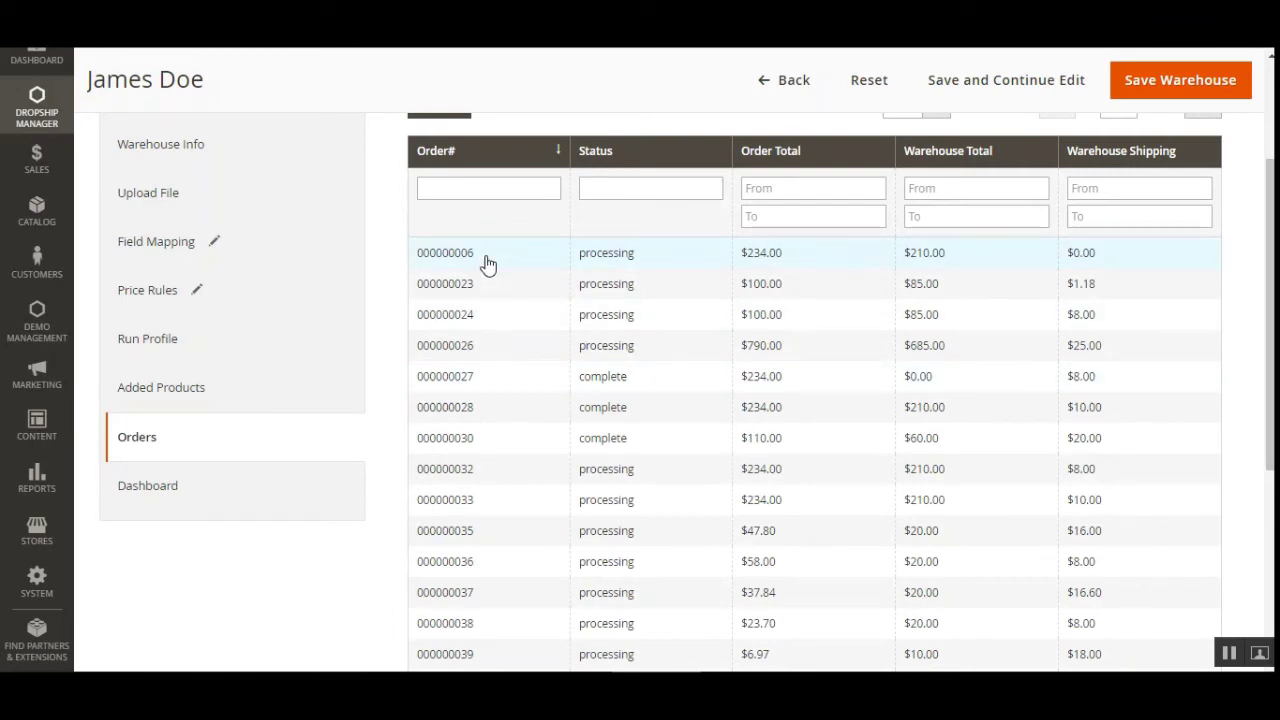
pyautogui.click(523, 157)
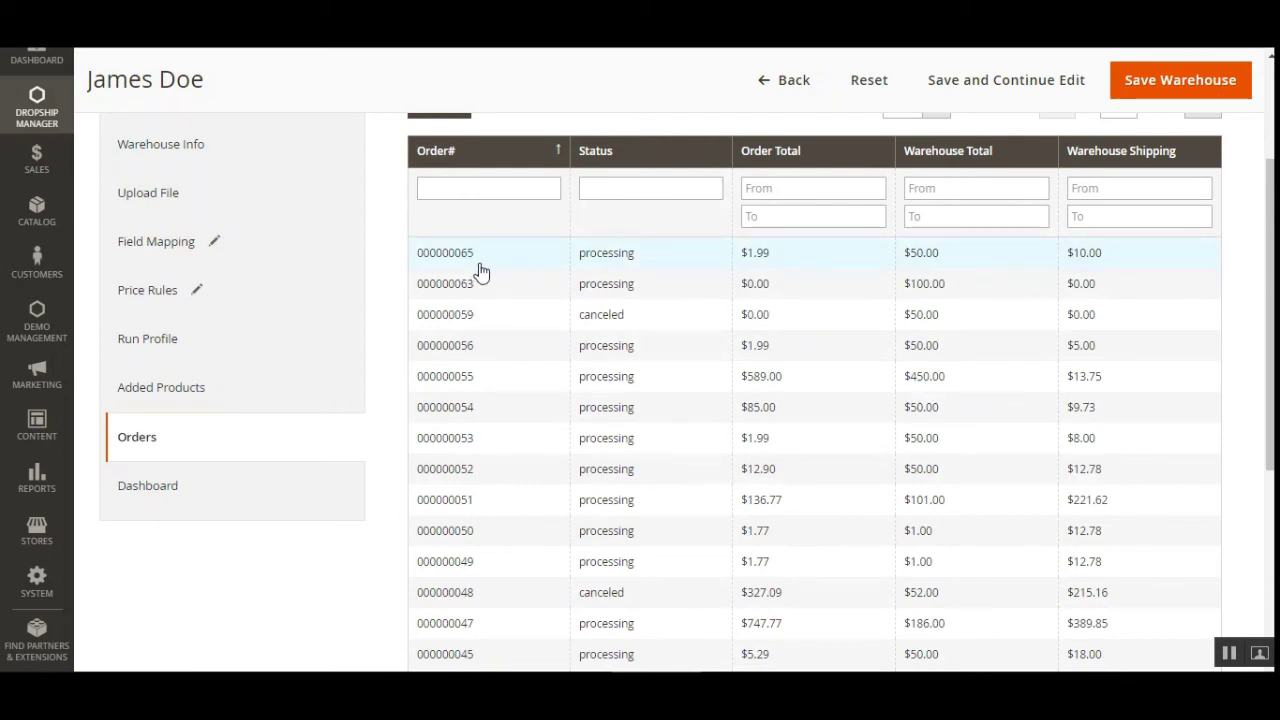
pyautogui.click(192, 504)
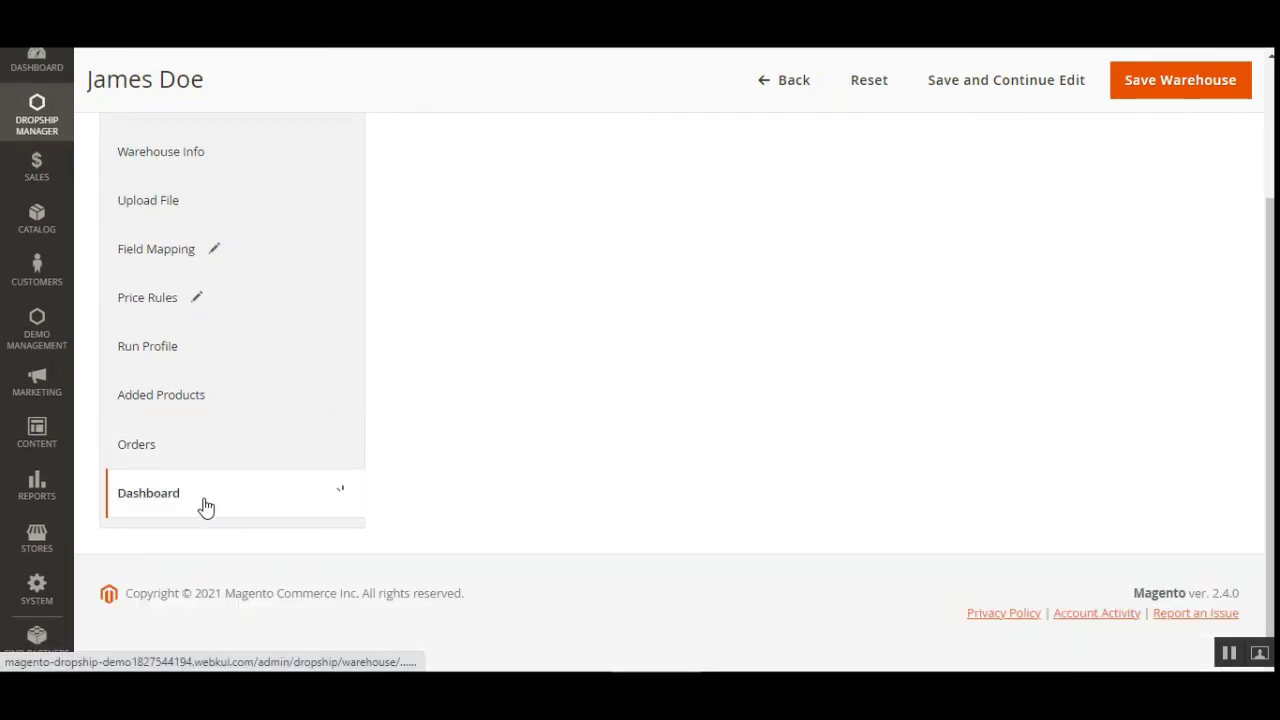
pyautogui.scroll(3, 1043, 443)
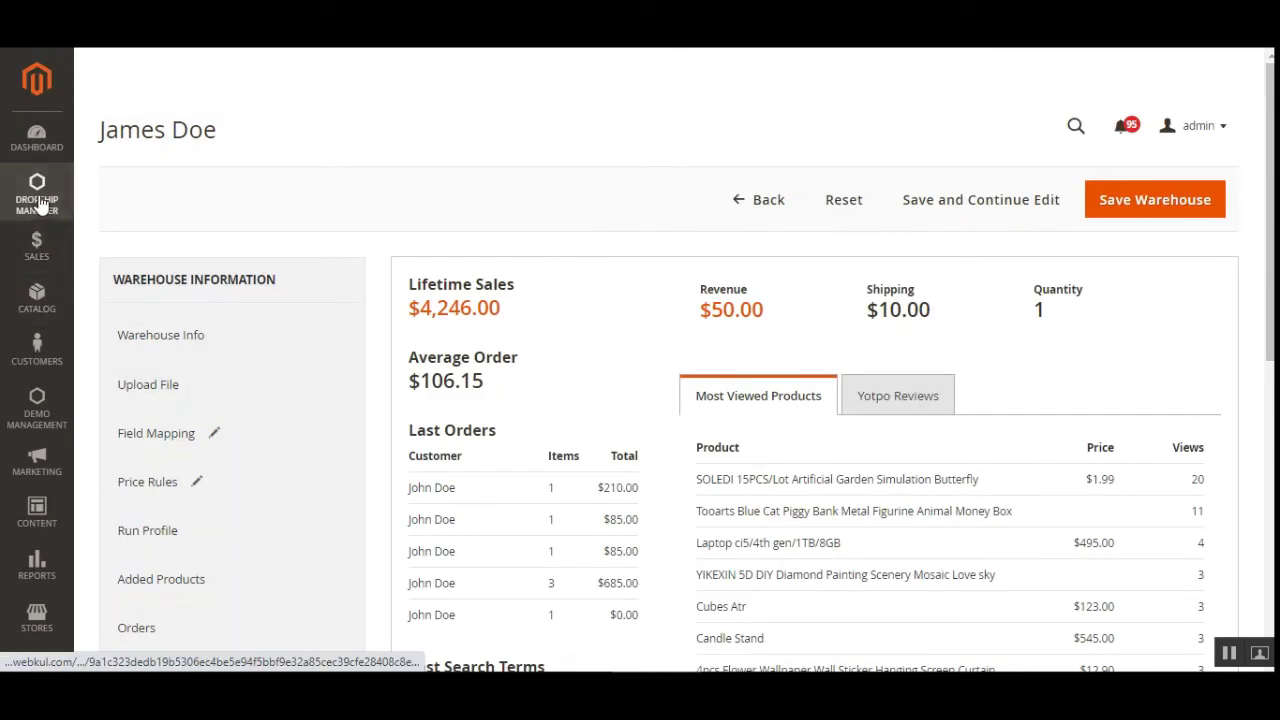
# Open the dropship shipping rules list and review the rules' countries, postal code ranges, weight ranges and costs.
pyautogui.click(37, 200)
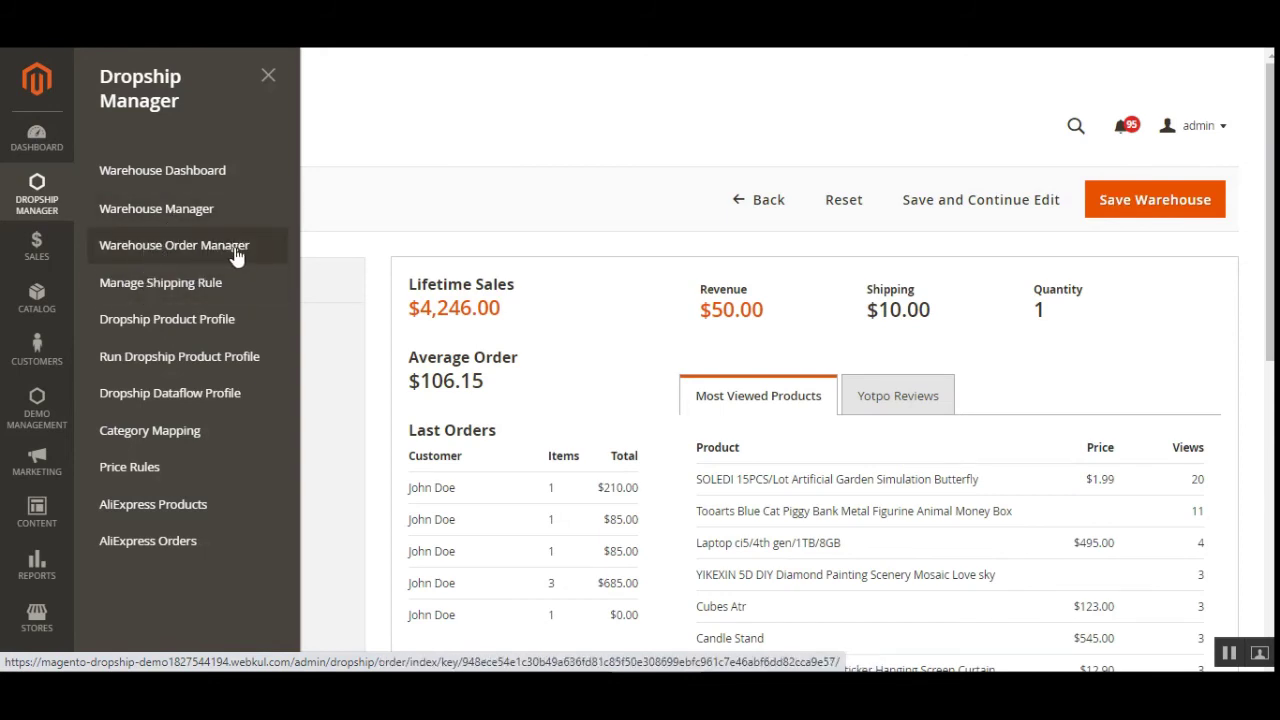
pyautogui.rightClick(170, 290)
pyautogui.click(205, 298)
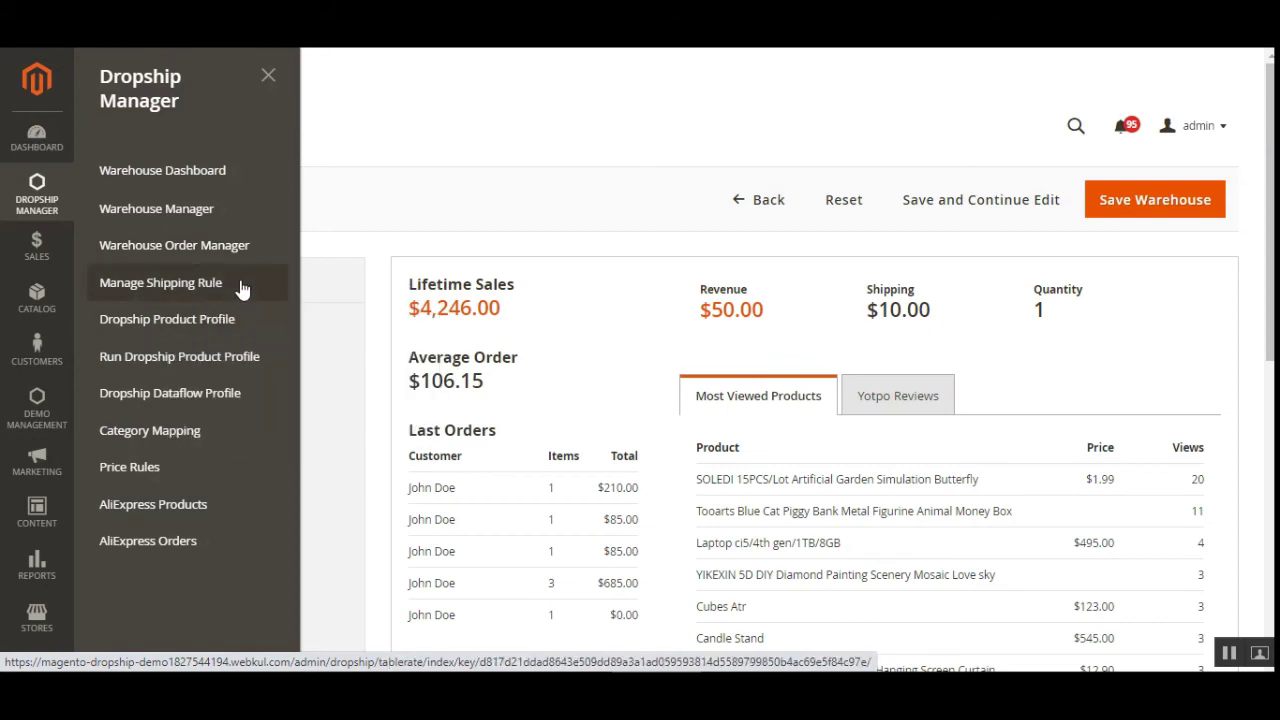
pyautogui.scroll(-3, 1006, 57)
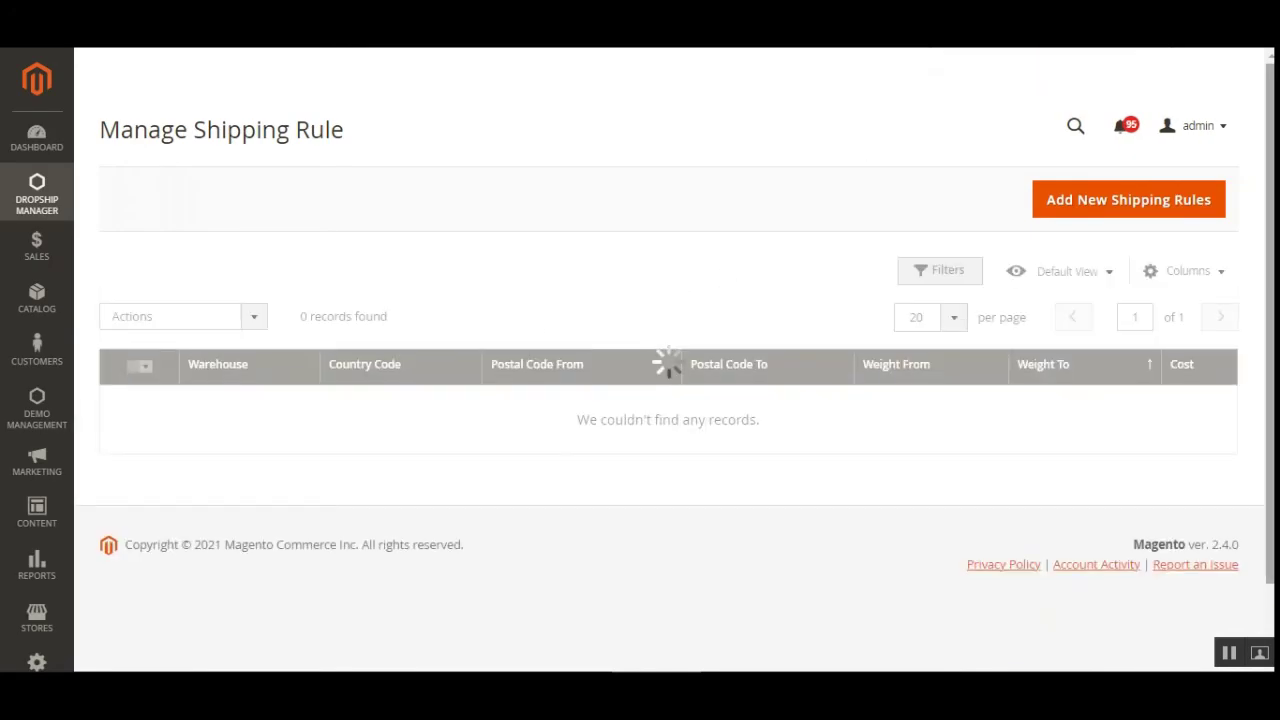
pyautogui.scroll(-3, 1270, 303)
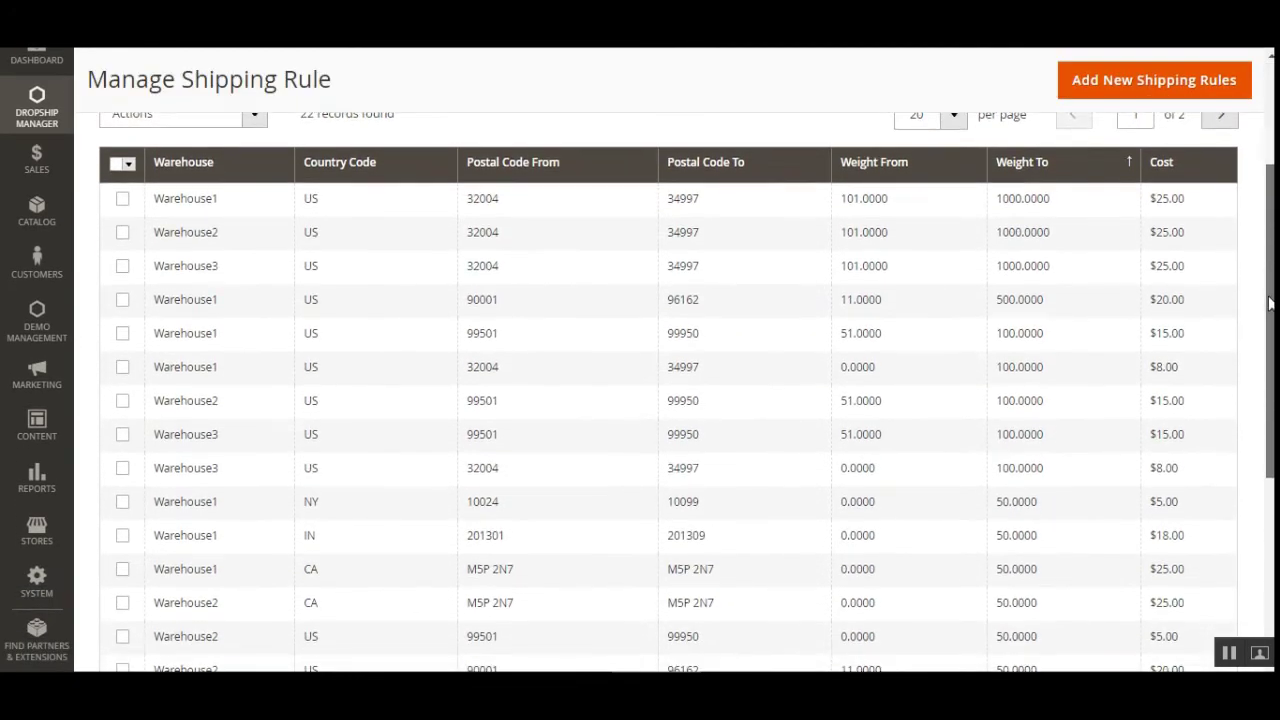
pyautogui.moveTo(1270, 303); pyautogui.dragTo(1268, 180)
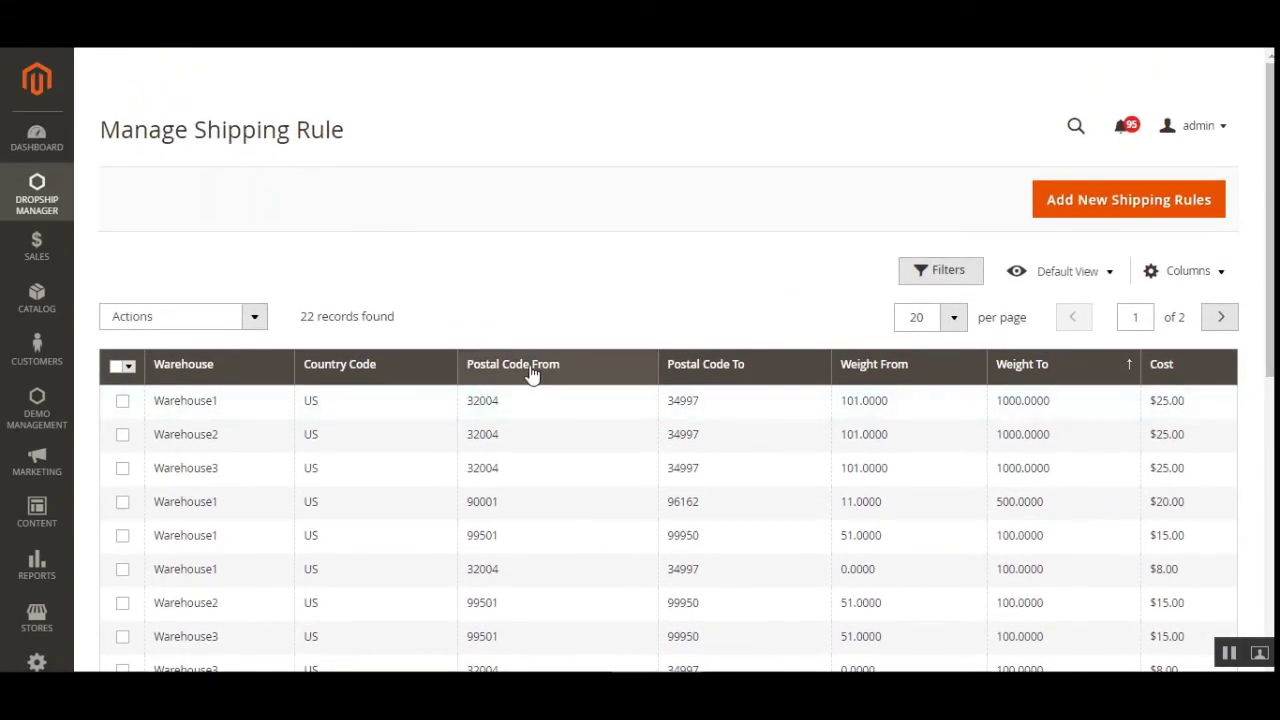
# Select the first two shipping rules in the list and check the available bulk actions without applying any.
pyautogui.click(250, 318)
pyautogui.click(485, 318)
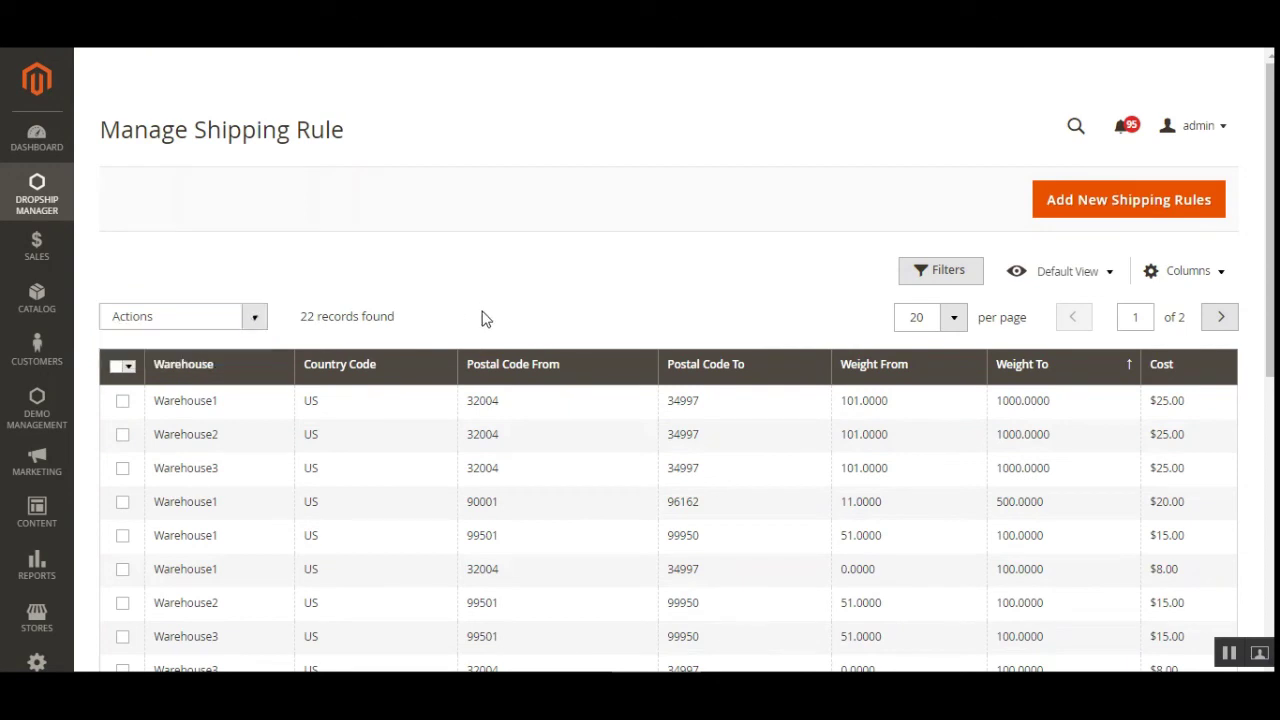
pyautogui.click(122, 400)
pyautogui.click(122, 434)
pyautogui.click(250, 320)
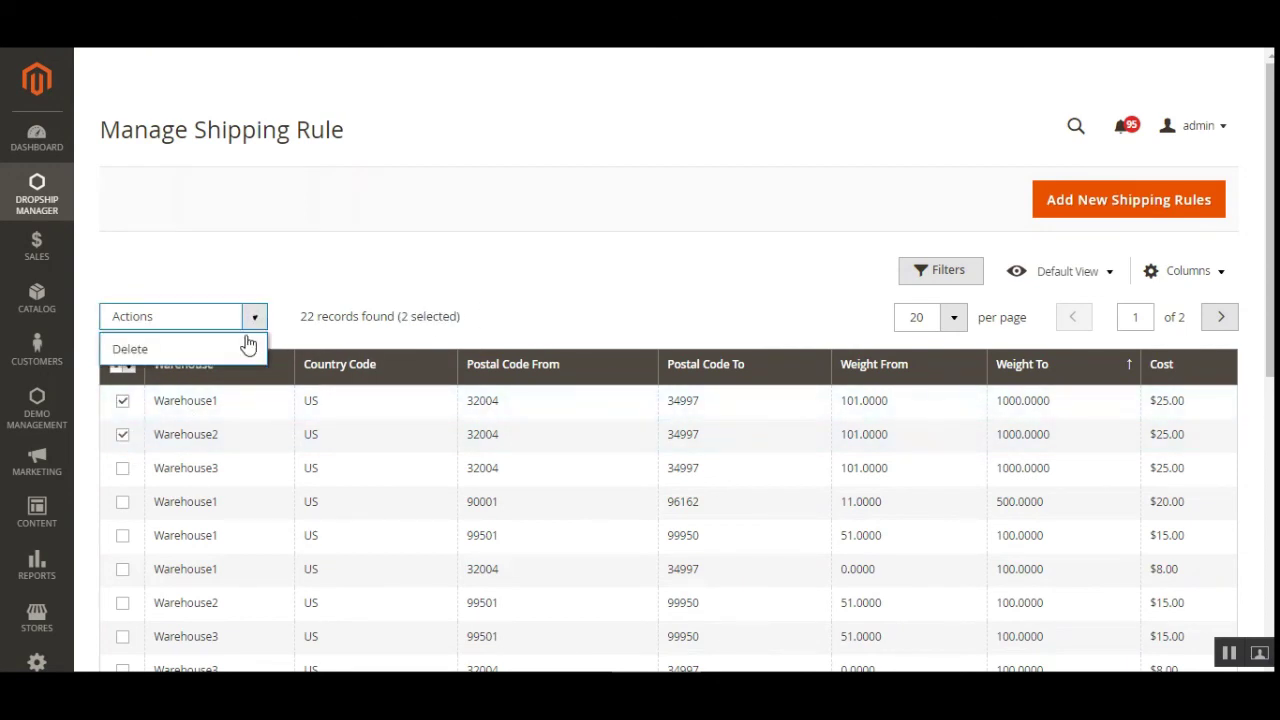
pyautogui.click(628, 304)
# Start a new shipping rules import, download the sample file, and choose Australia Warehouse as the warehouse.
pyautogui.click(1088, 212)
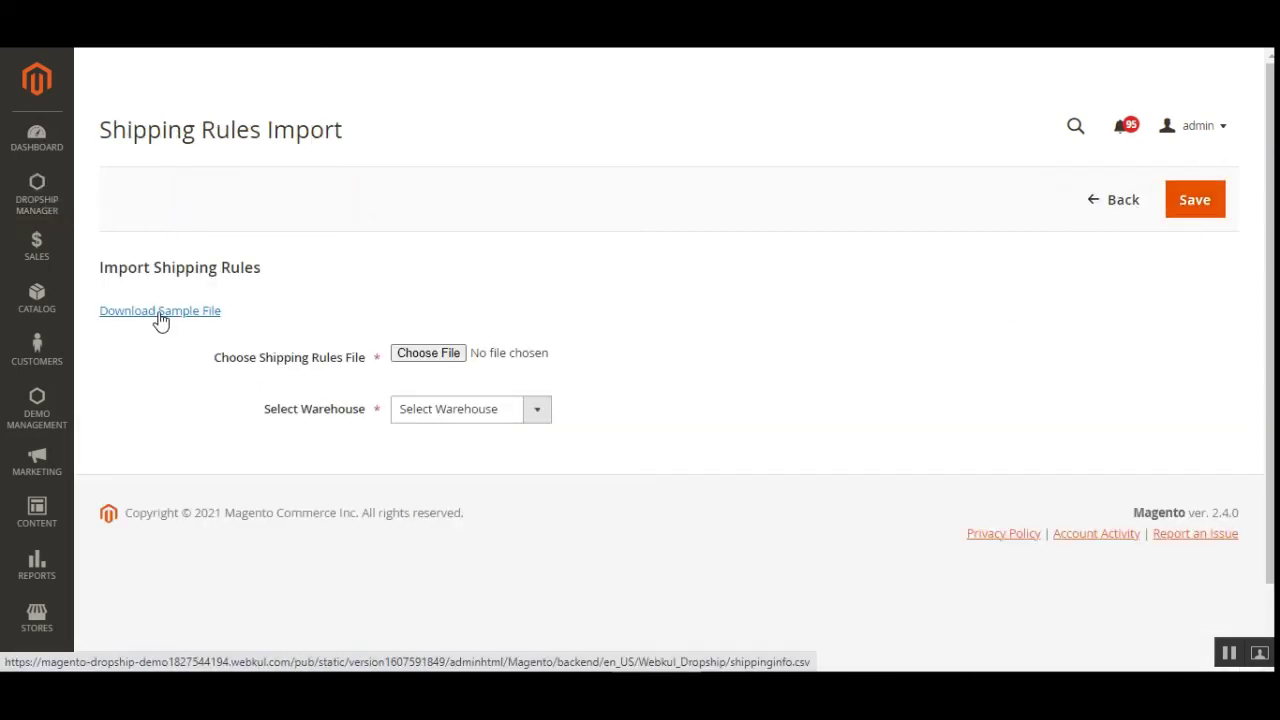
pyautogui.click(160, 313)
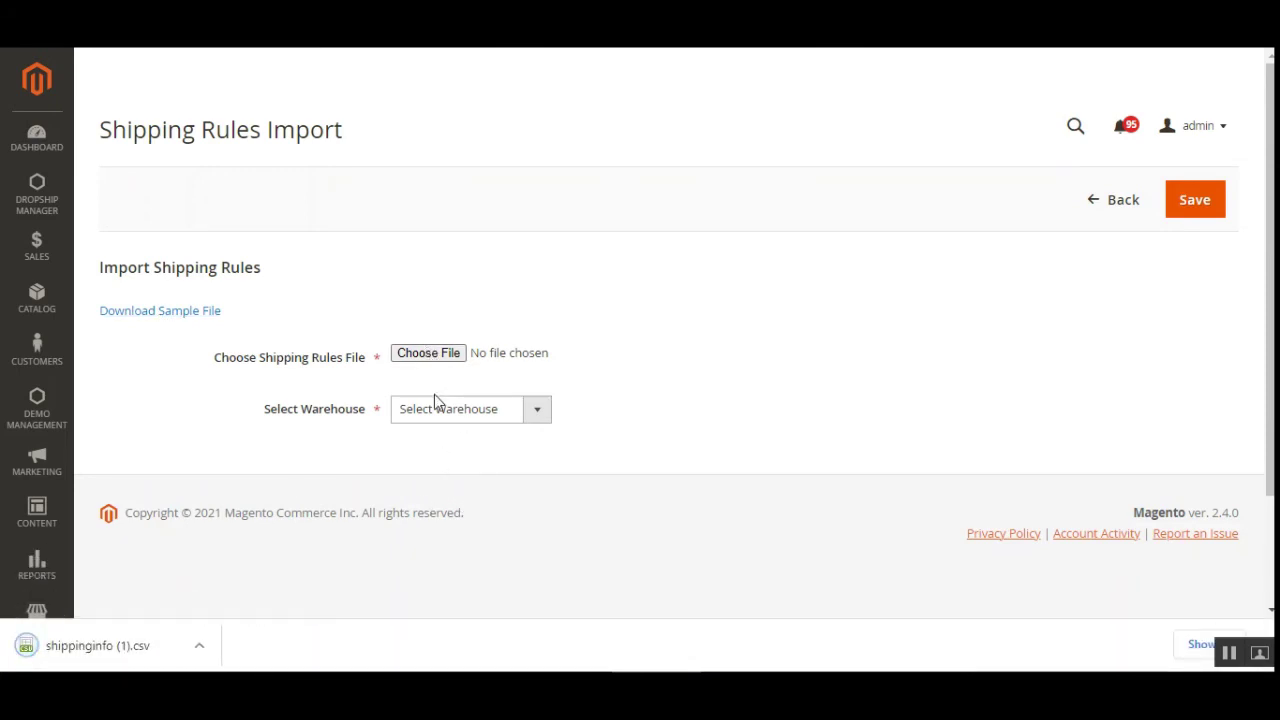
pyautogui.click(533, 412)
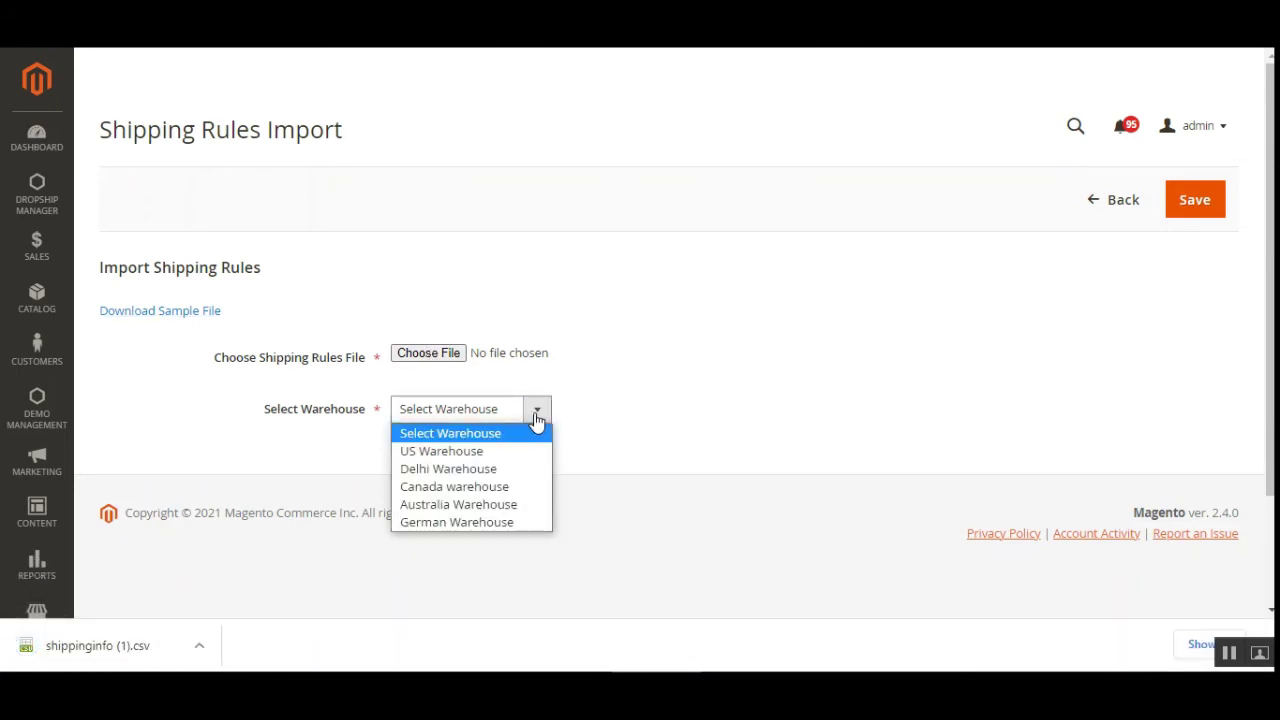
pyautogui.click(462, 505)
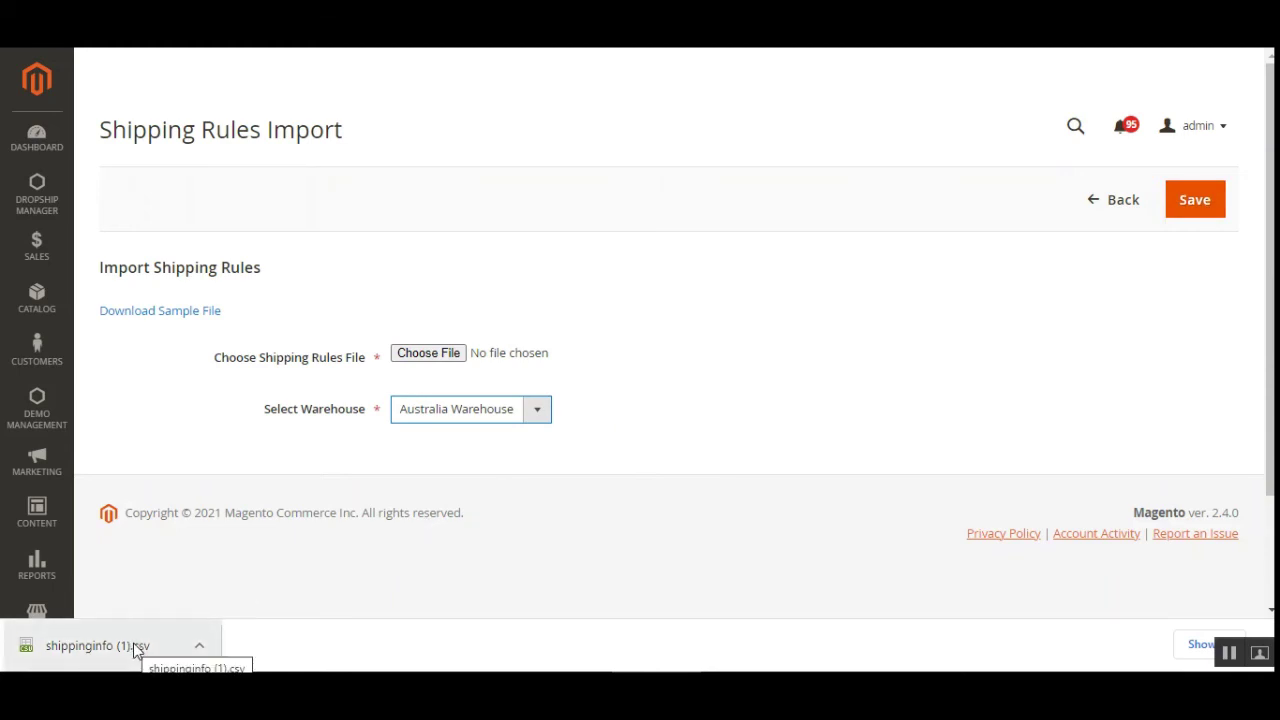
pyautogui.moveTo(287, 412); pyautogui.dragTo(345, 411)
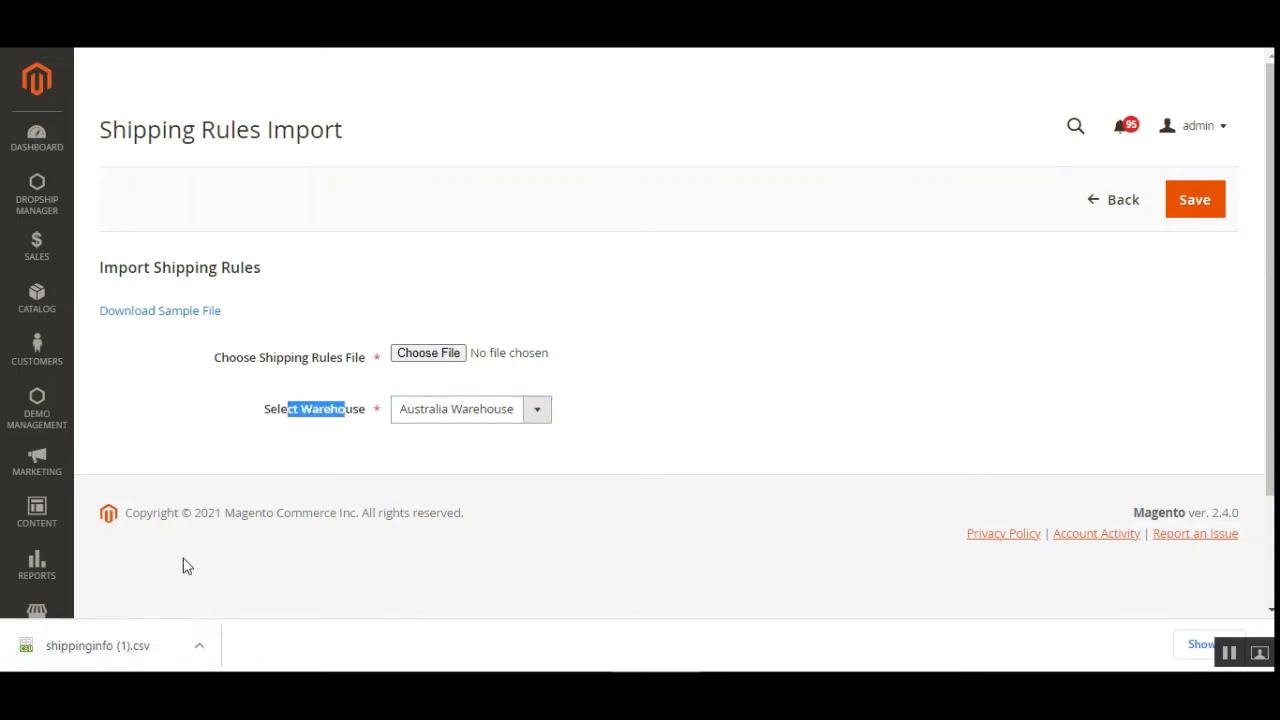
# Open the downloaded shippinginfo (1).csv sample and fit its column widths to read the country code, zip, price and weight headings.
pyautogui.click(104, 650)
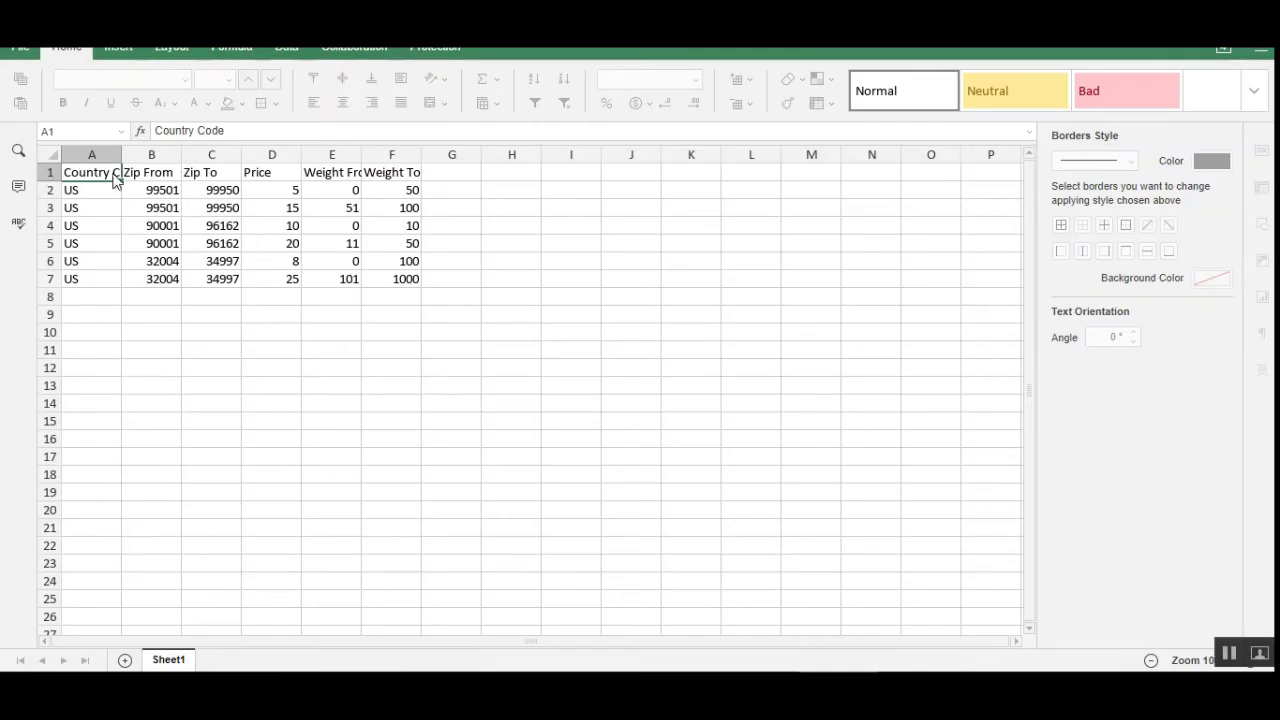
pyautogui.doubleClick(122, 153)
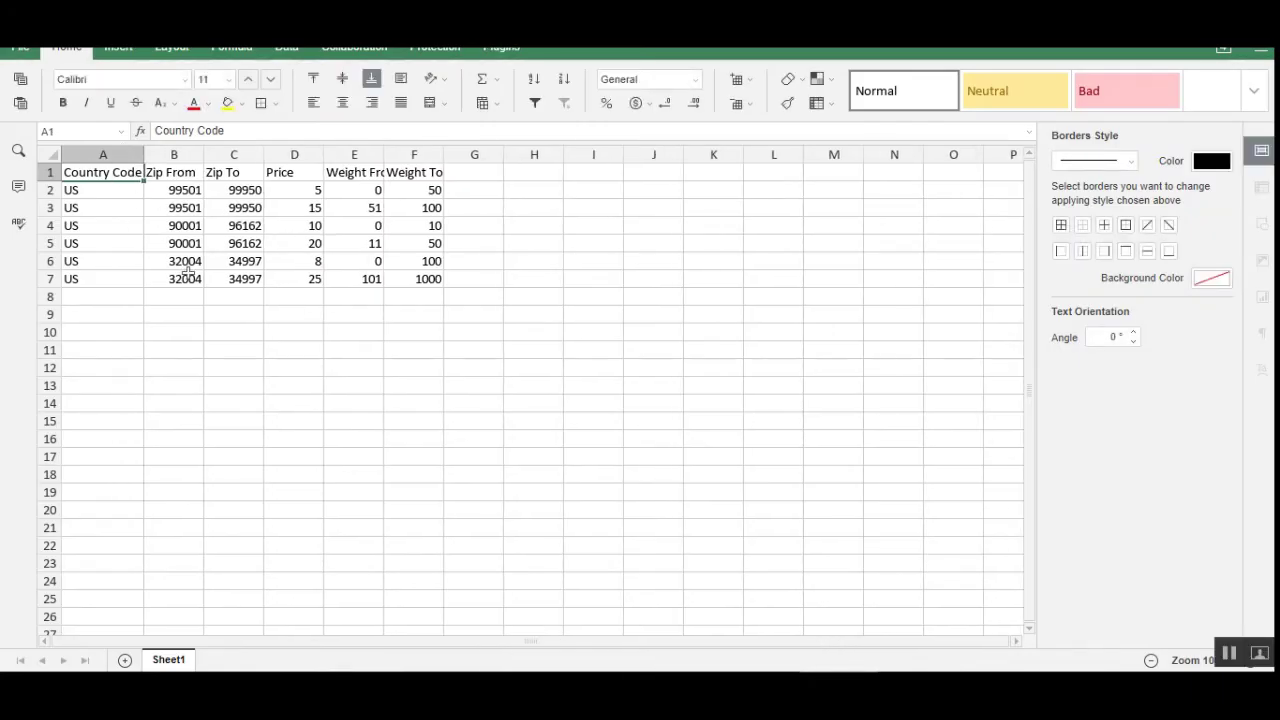
pyautogui.doubleClick(204, 153)
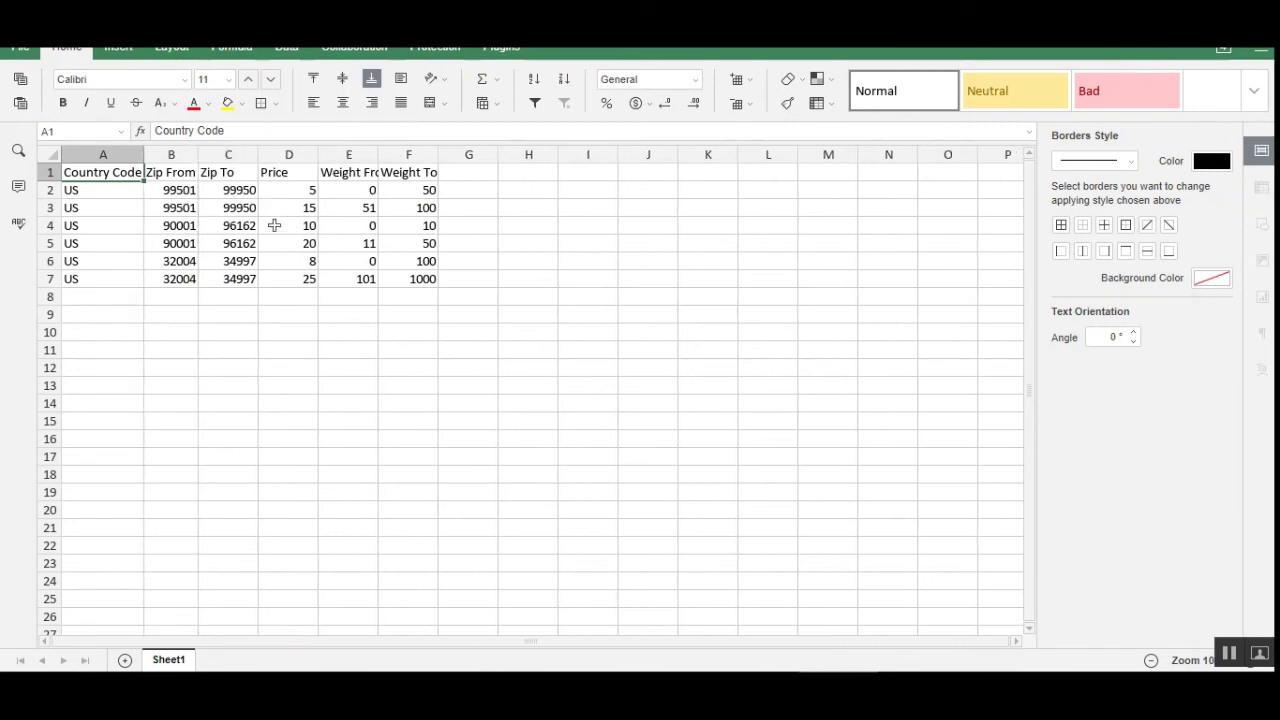
pyautogui.doubleClick(378, 154)
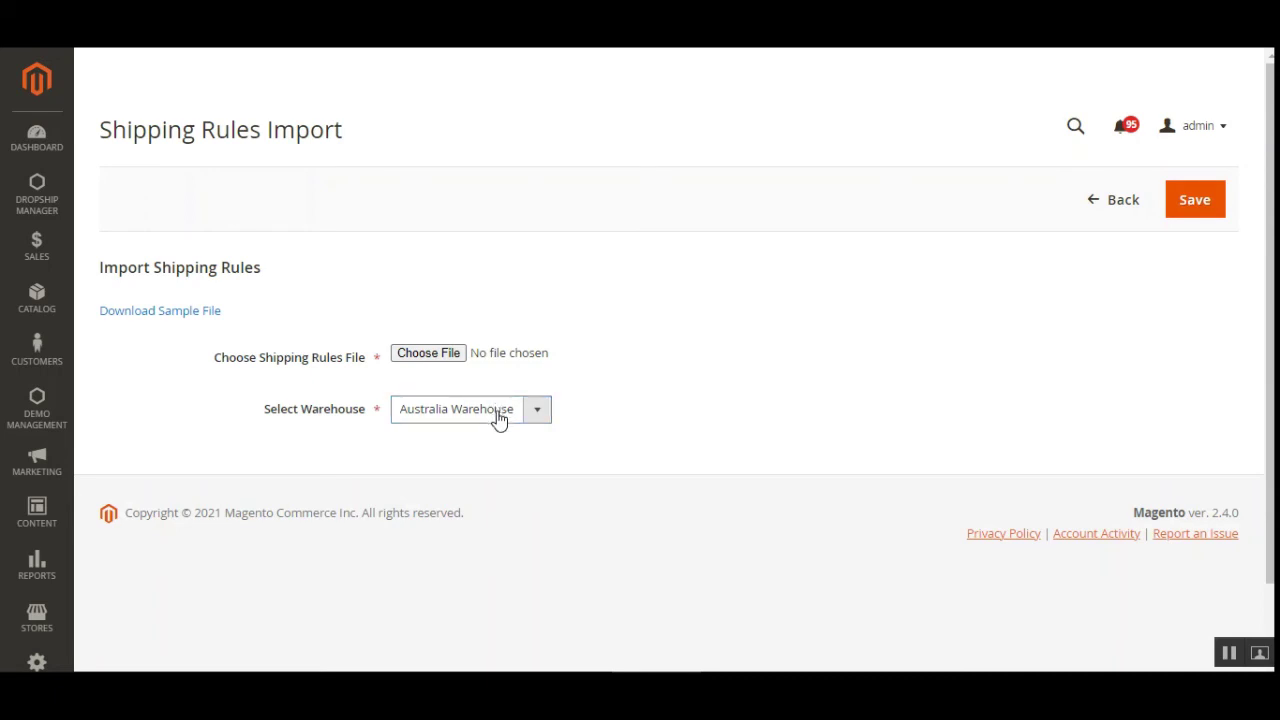
# Open Dropship Manager's Category Mapping and Price Rules pages in separate browser tabs.
pyautogui.click(38, 195)
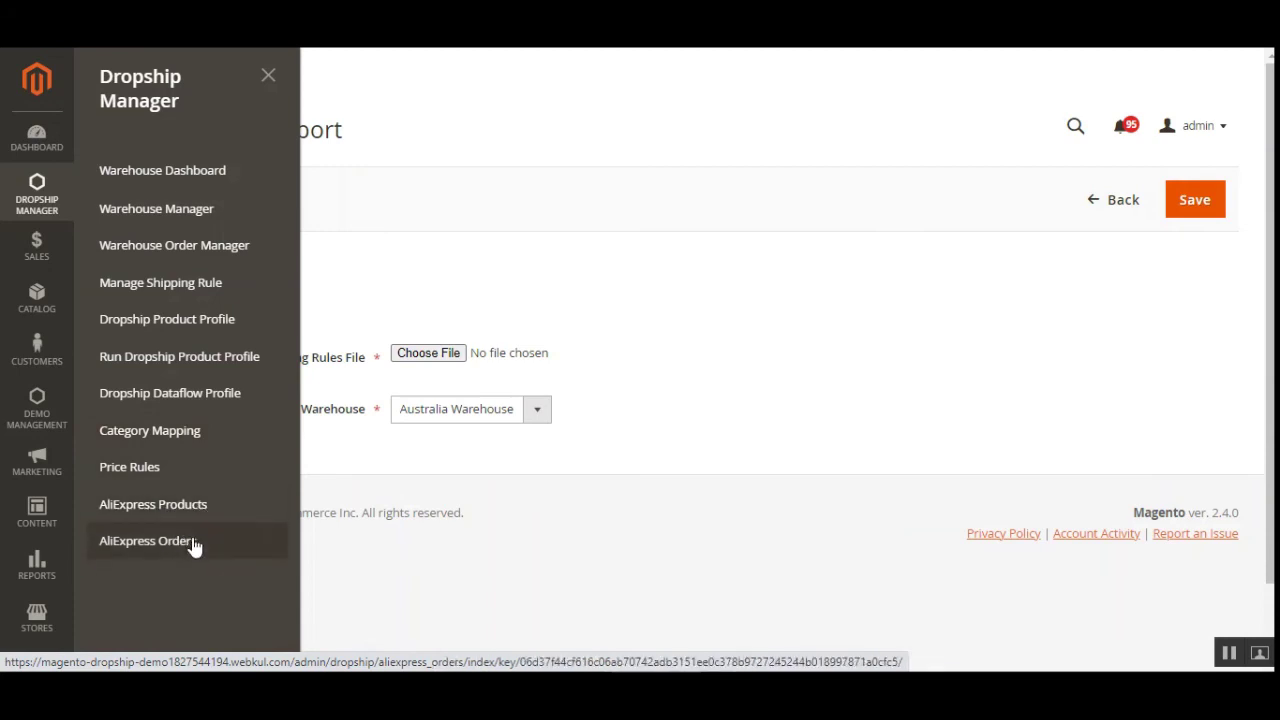
pyautogui.rightClick(190, 440)
pyautogui.press('Escape')
pyautogui.rightClick(149, 467)
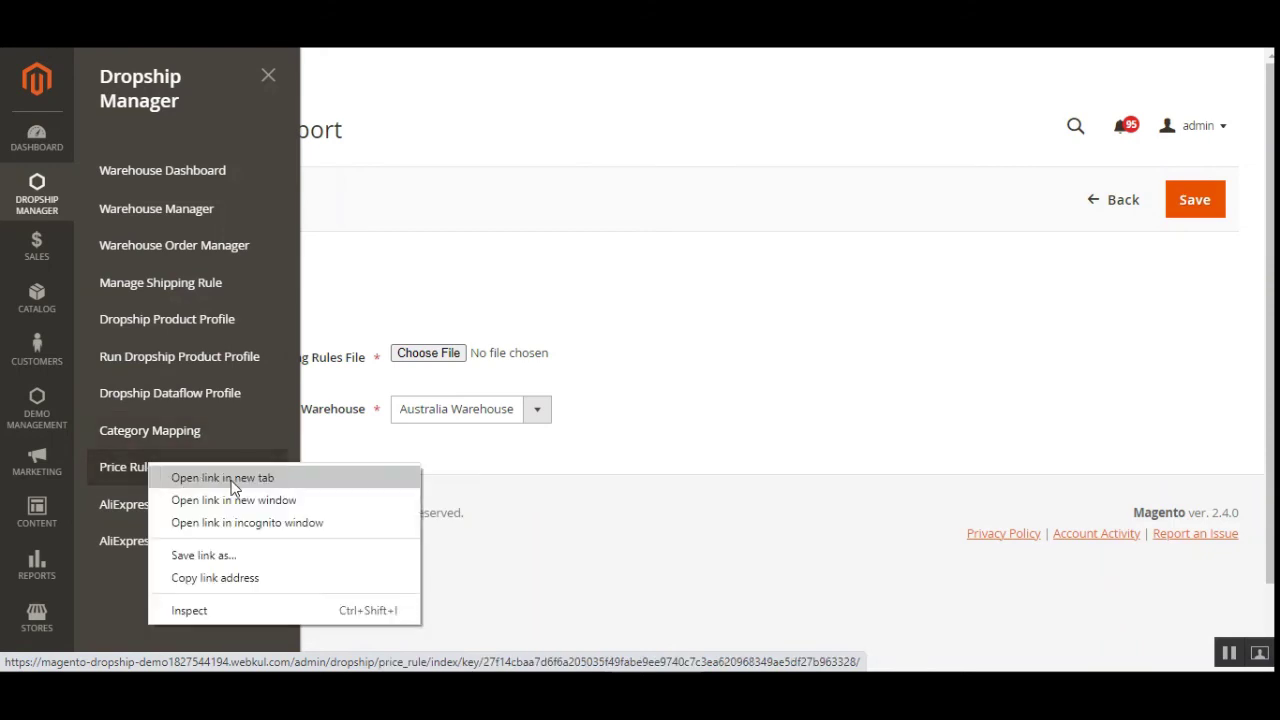
pyautogui.click(231, 479)
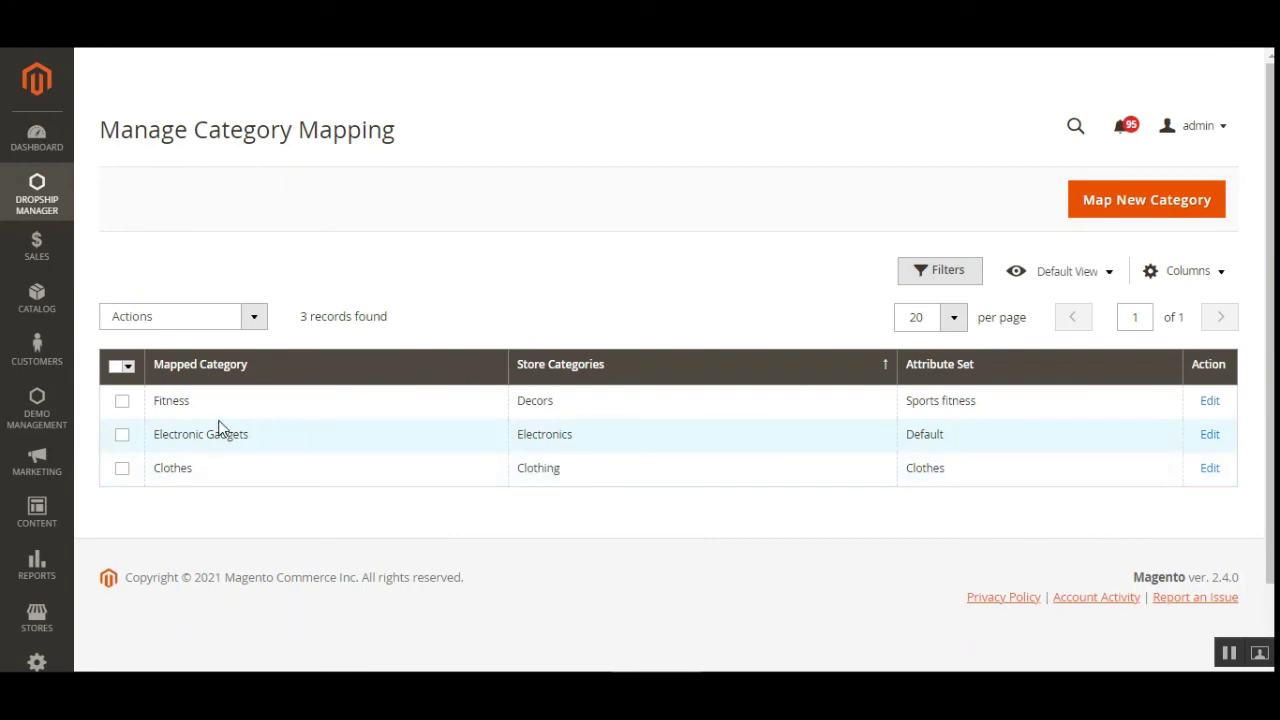
# Check the category mapping list's bulk actions without applying any, and compare each mapped category with its store category.
pyautogui.click(254, 316)
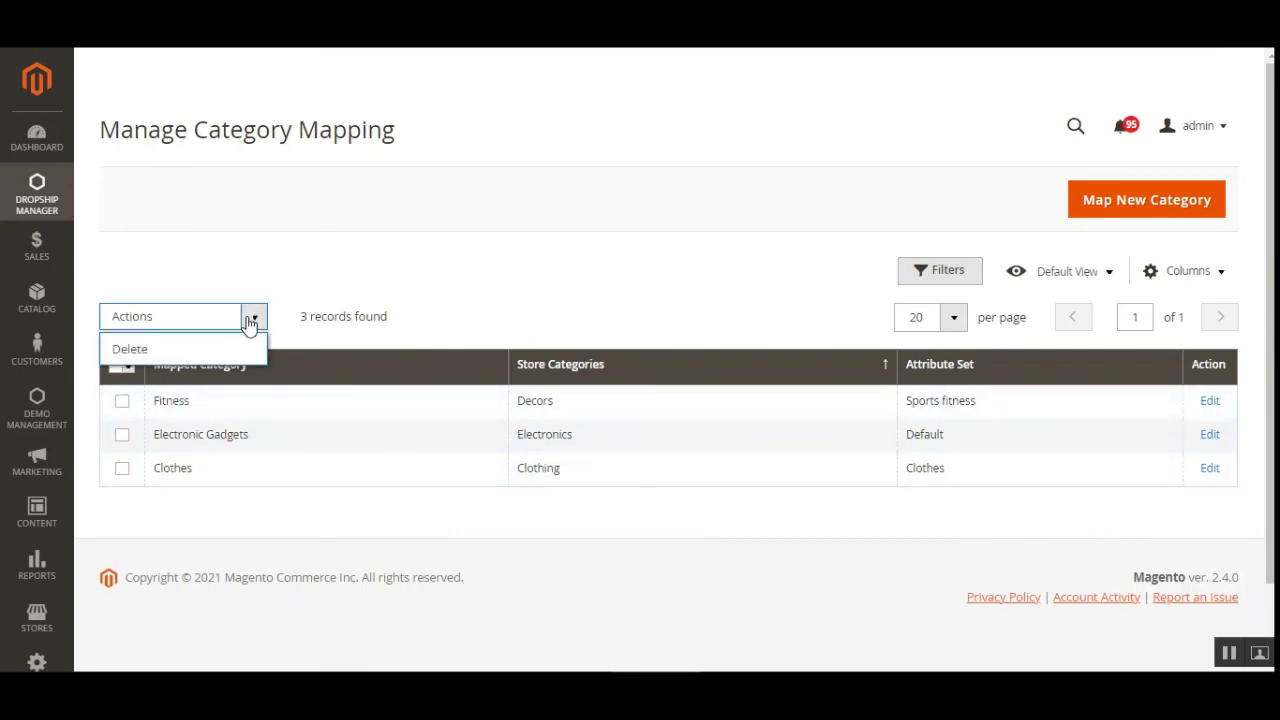
pyautogui.click(514, 284)
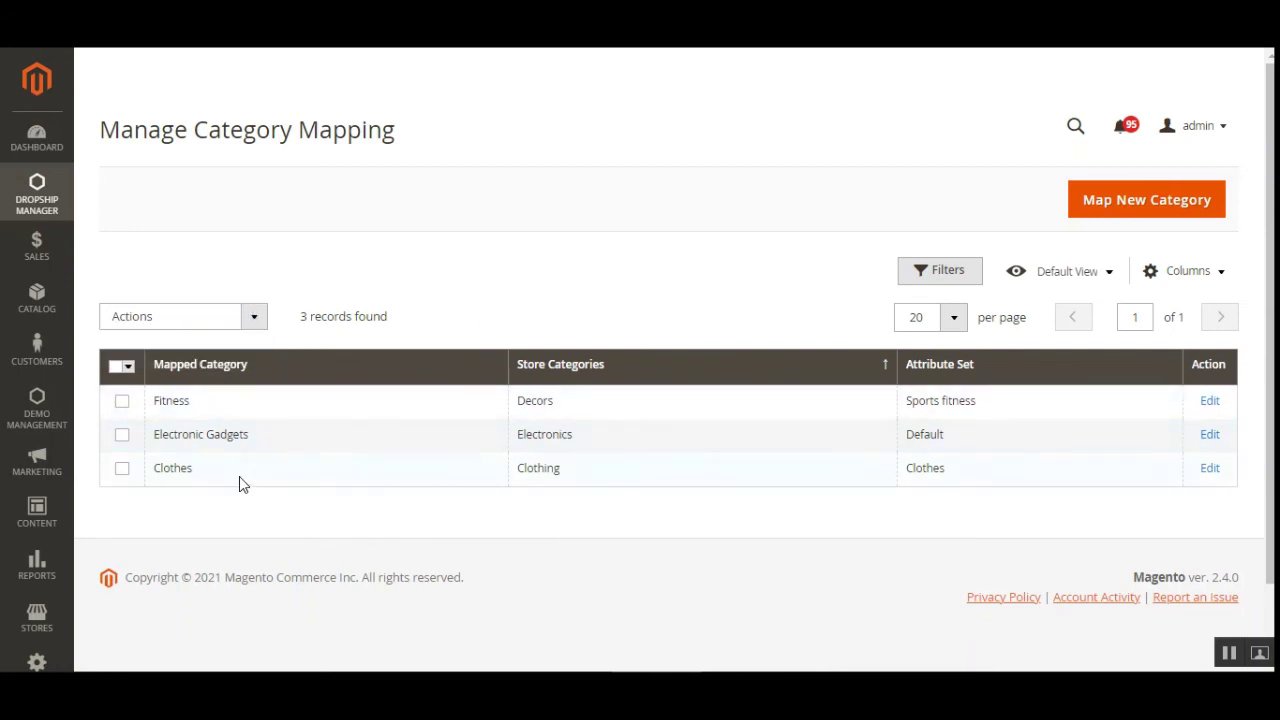
pyautogui.moveTo(165, 400); pyautogui.dragTo(200, 406)
pyautogui.click(525, 400)
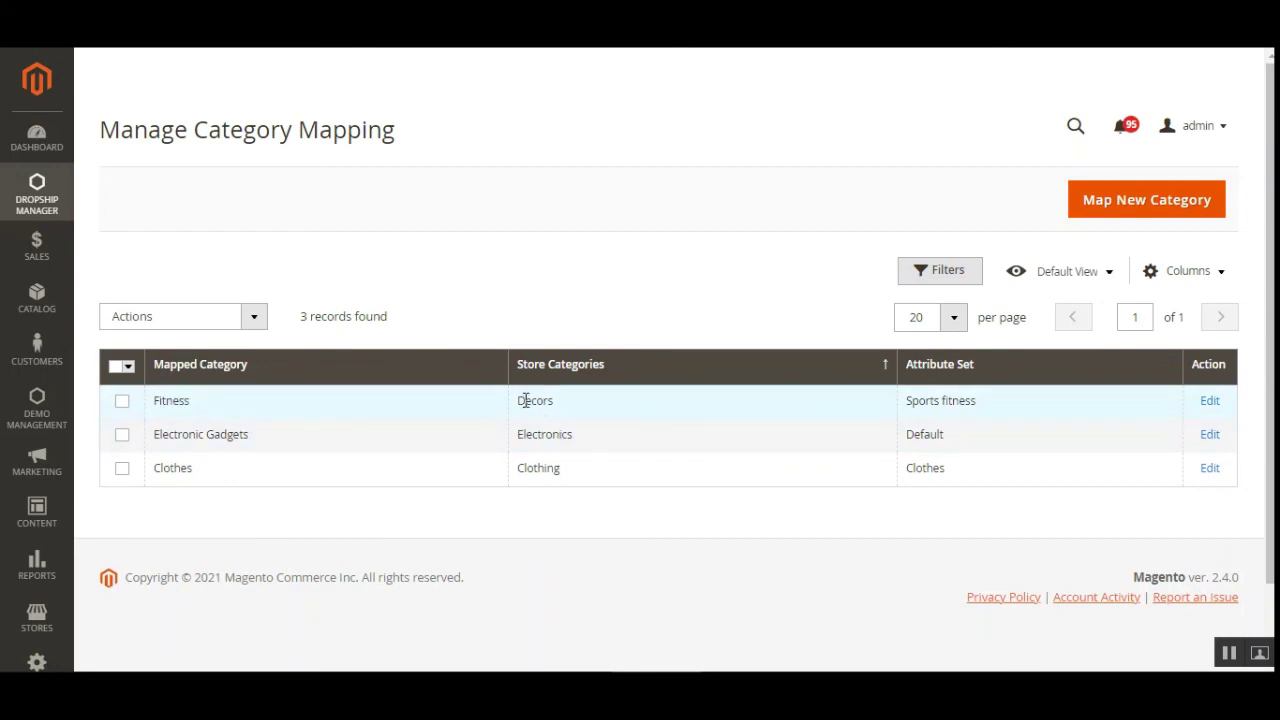
pyautogui.moveTo(525, 400); pyautogui.dragTo(550, 401)
pyautogui.moveTo(159, 434); pyautogui.dragTo(246, 436)
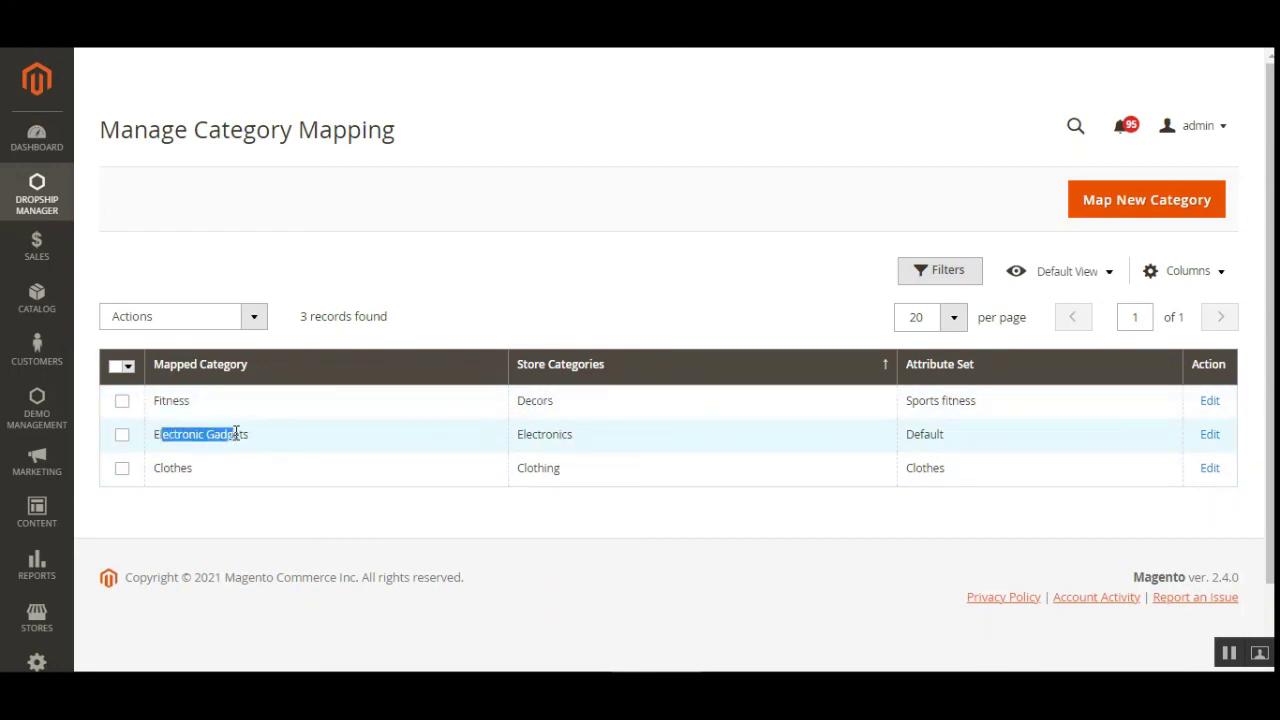
pyautogui.moveTo(537, 436); pyautogui.dragTo(573, 436)
pyautogui.moveTo(173, 468); pyautogui.dragTo(194, 468)
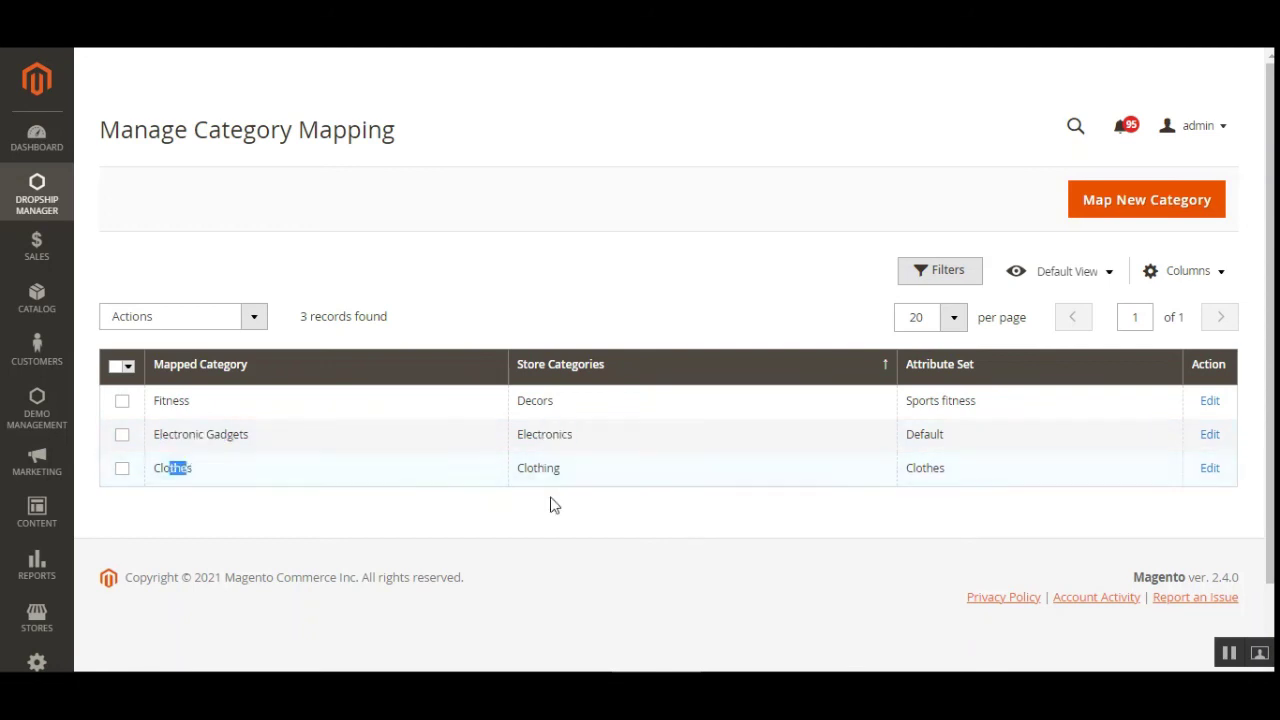
pyautogui.moveTo(533, 468); pyautogui.dragTo(561, 470)
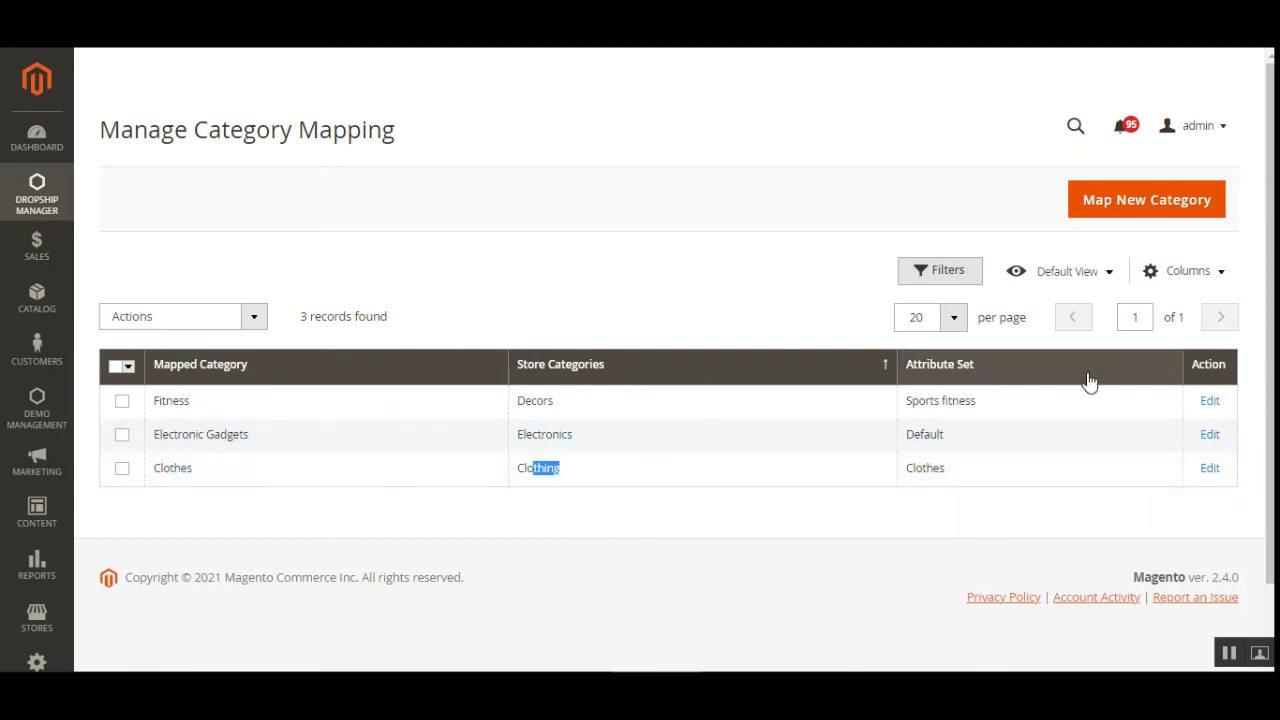
# Create and save a category mapping named Fitness with the Sports fitness attribute set and the Electronics category, and check its listing.
pyautogui.click(1133, 210)
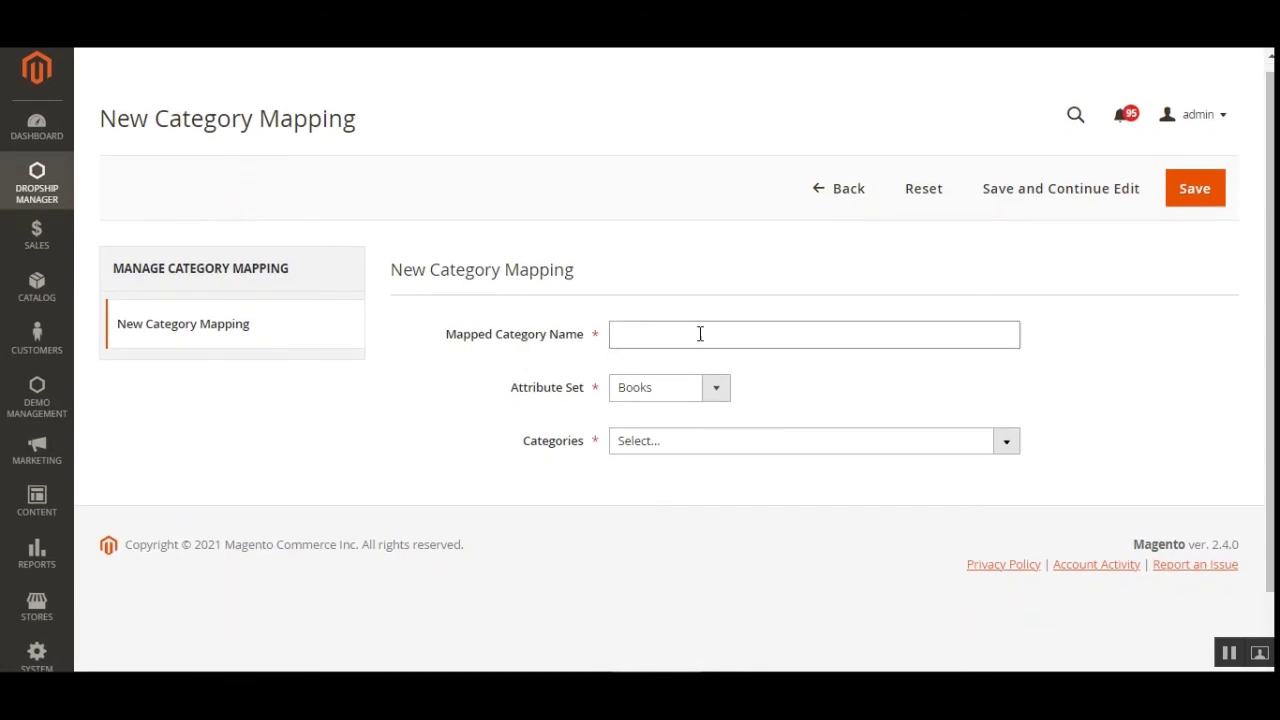
pyautogui.click(709, 331)
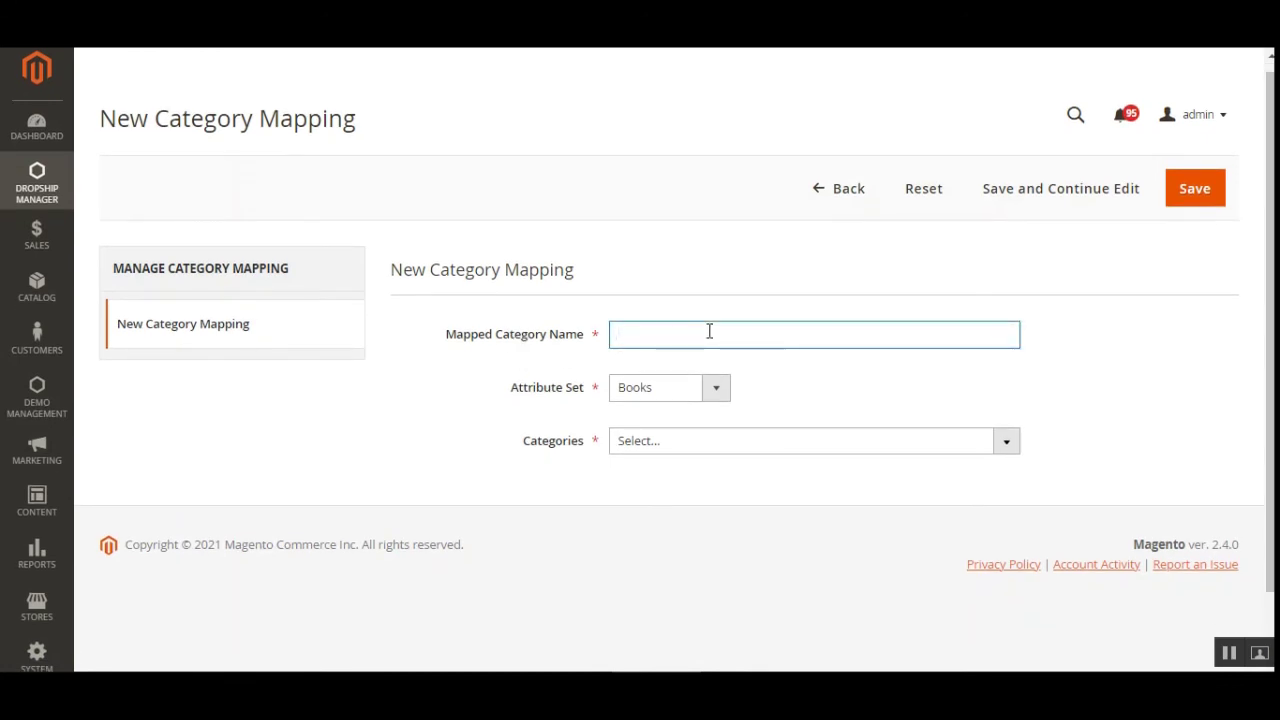
pyautogui.write('Fitness')
pyautogui.click(697, 388)
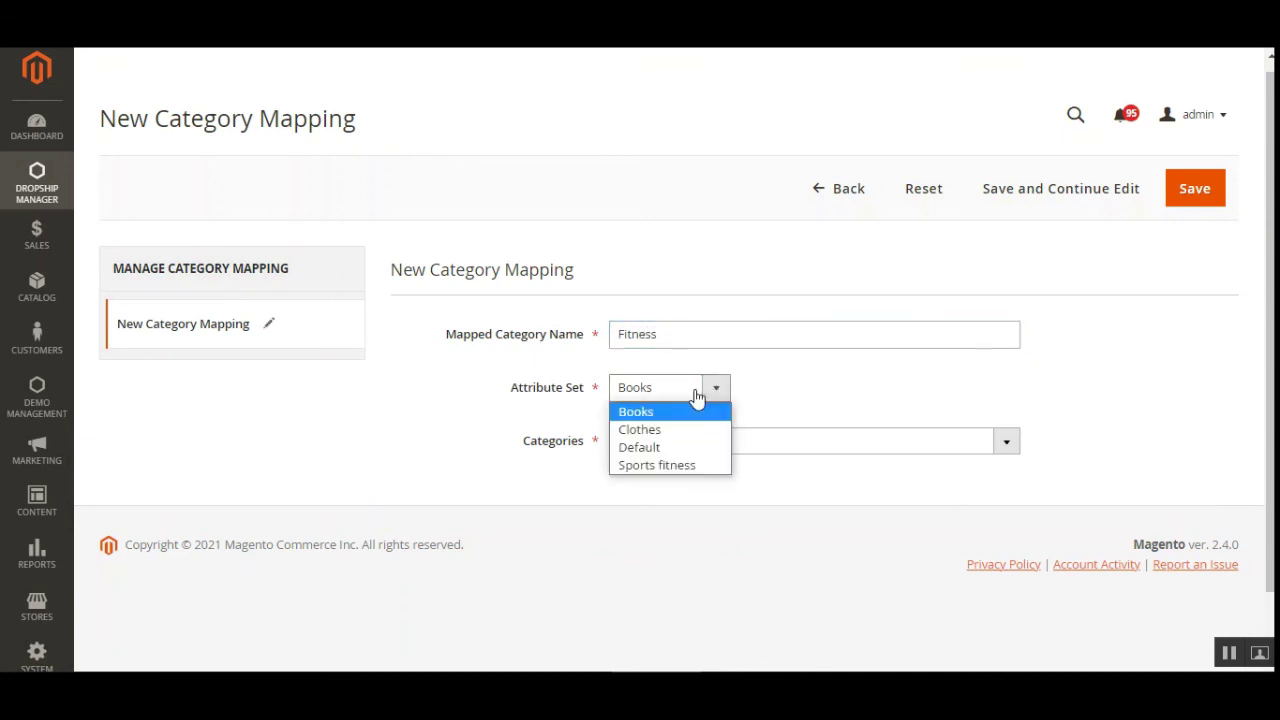
pyautogui.click(674, 459)
pyautogui.click(675, 445)
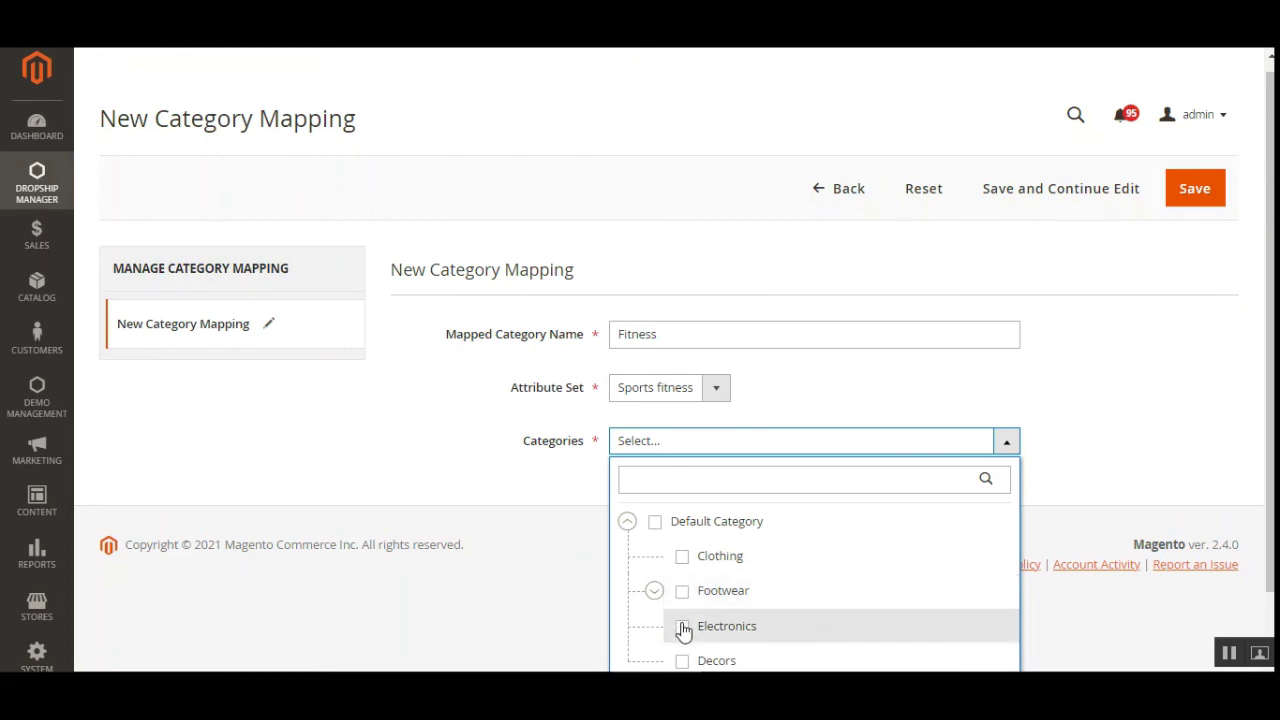
pyautogui.click(683, 628)
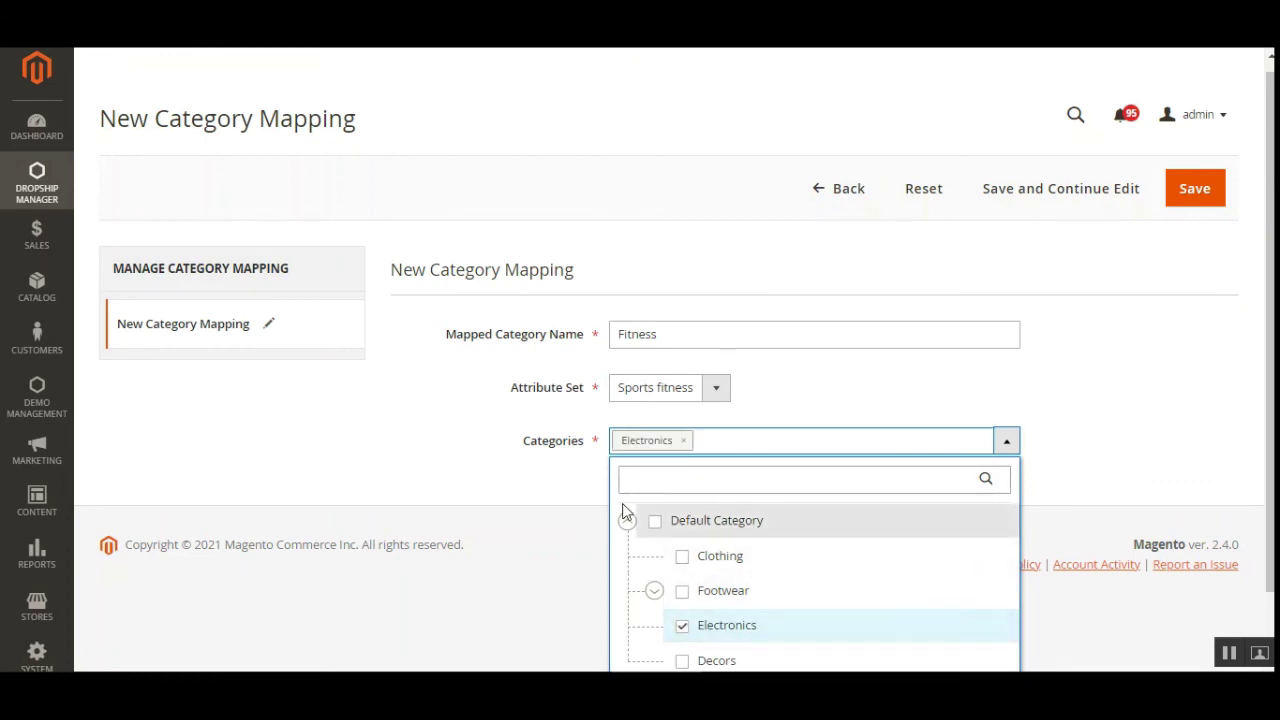
pyautogui.click(518, 492)
pyautogui.click(1195, 196)
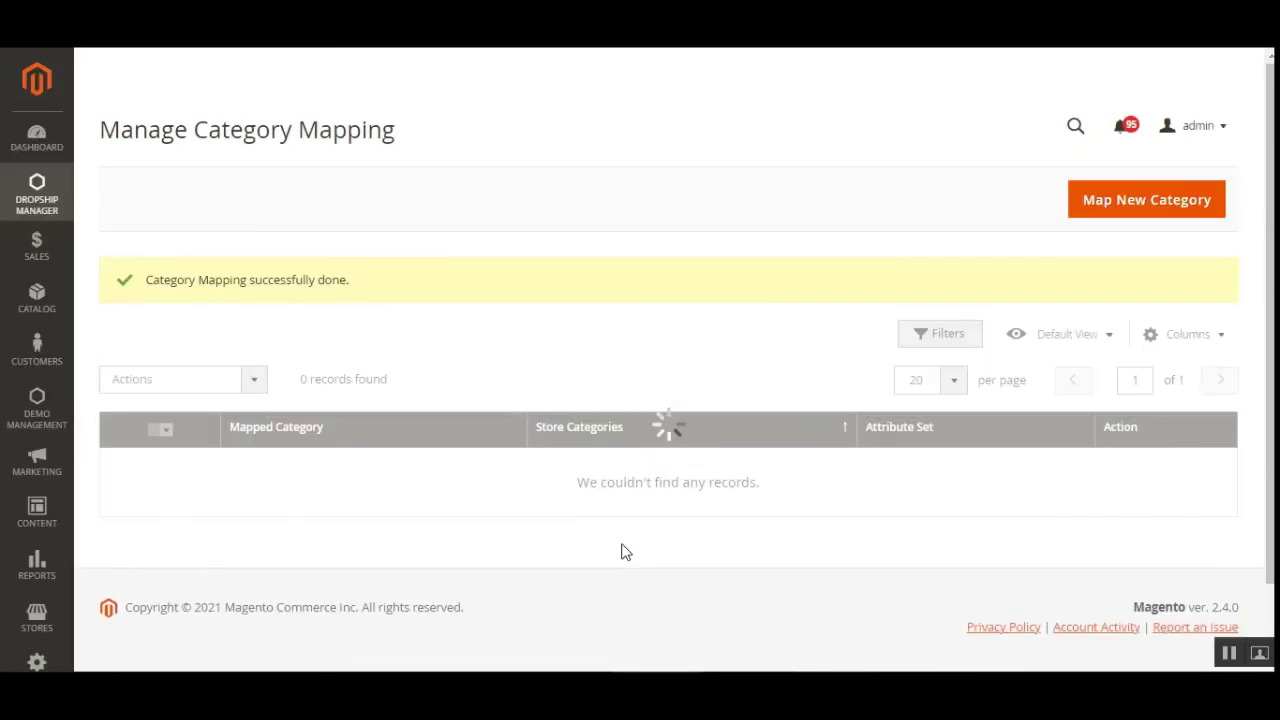
pyautogui.scroll(-1, 1007, 438)
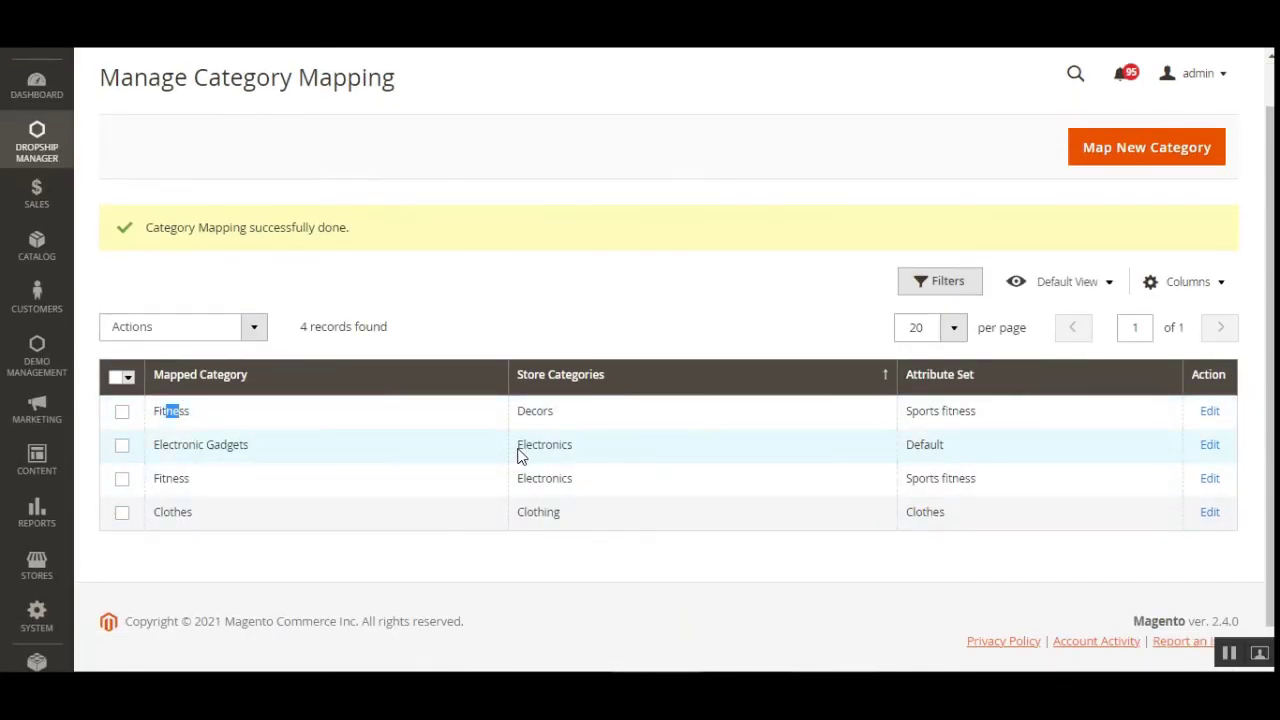
pyautogui.moveTo(531, 479); pyautogui.dragTo(578, 482)
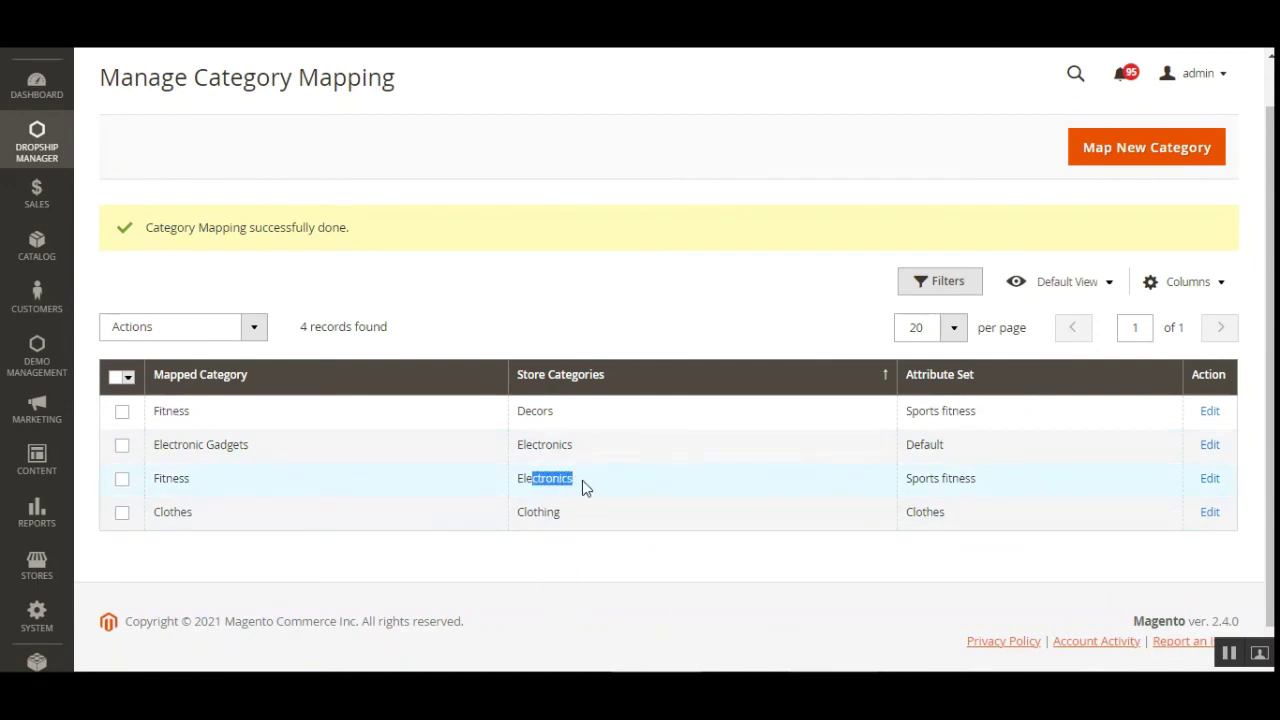
pyautogui.moveTo(521, 411); pyautogui.dragTo(549, 411)
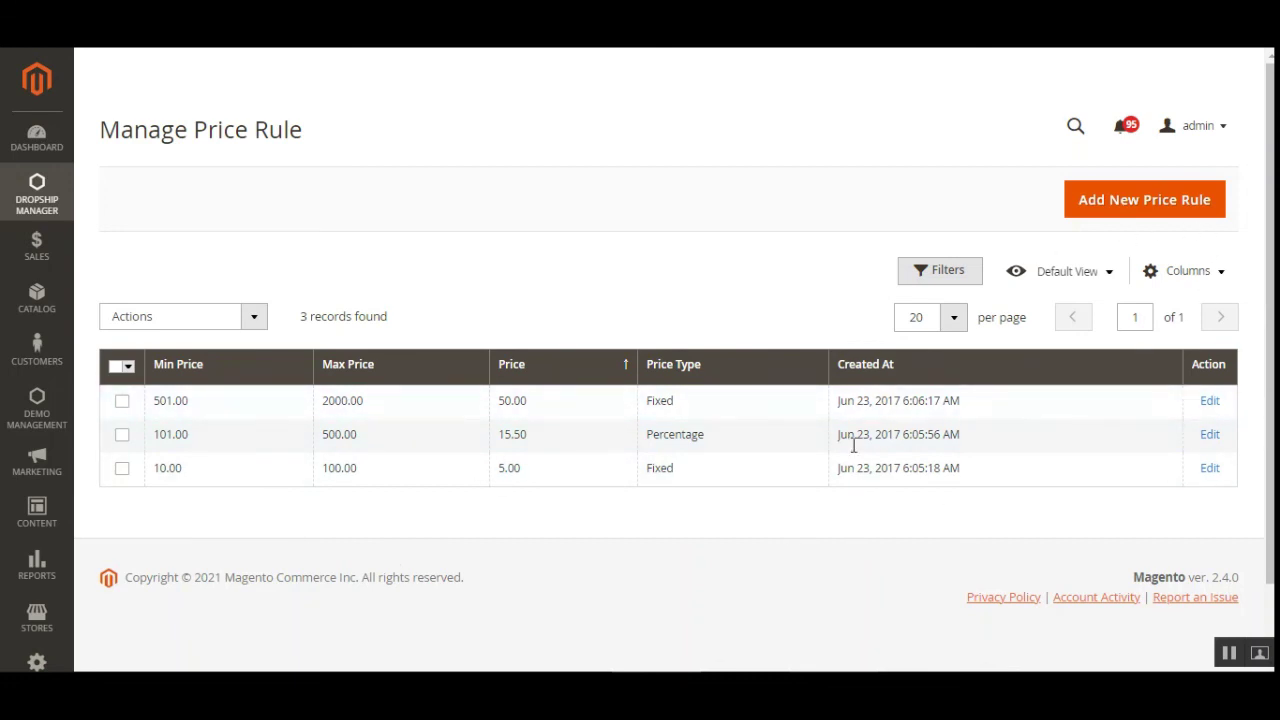
# On the price rules page, start a new price rule with a minimum price of 99 and a maximum price of 199.
pyautogui.click(252, 318)
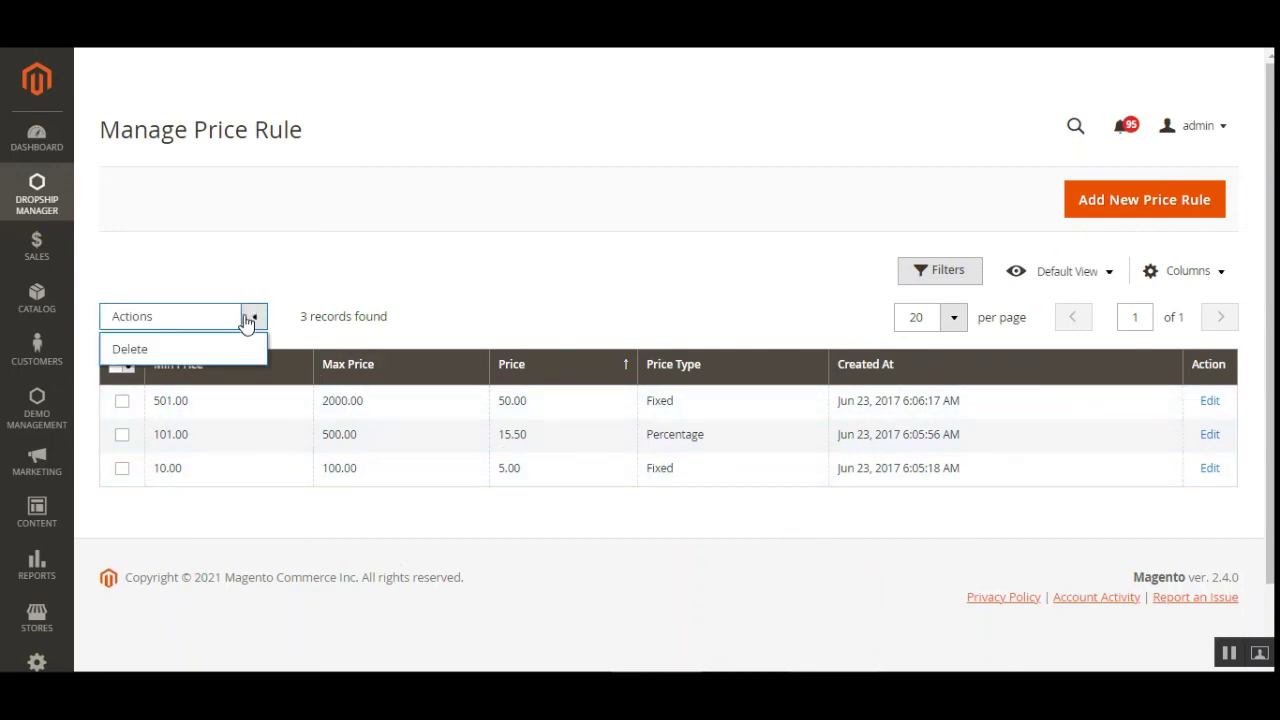
pyautogui.click(538, 324)
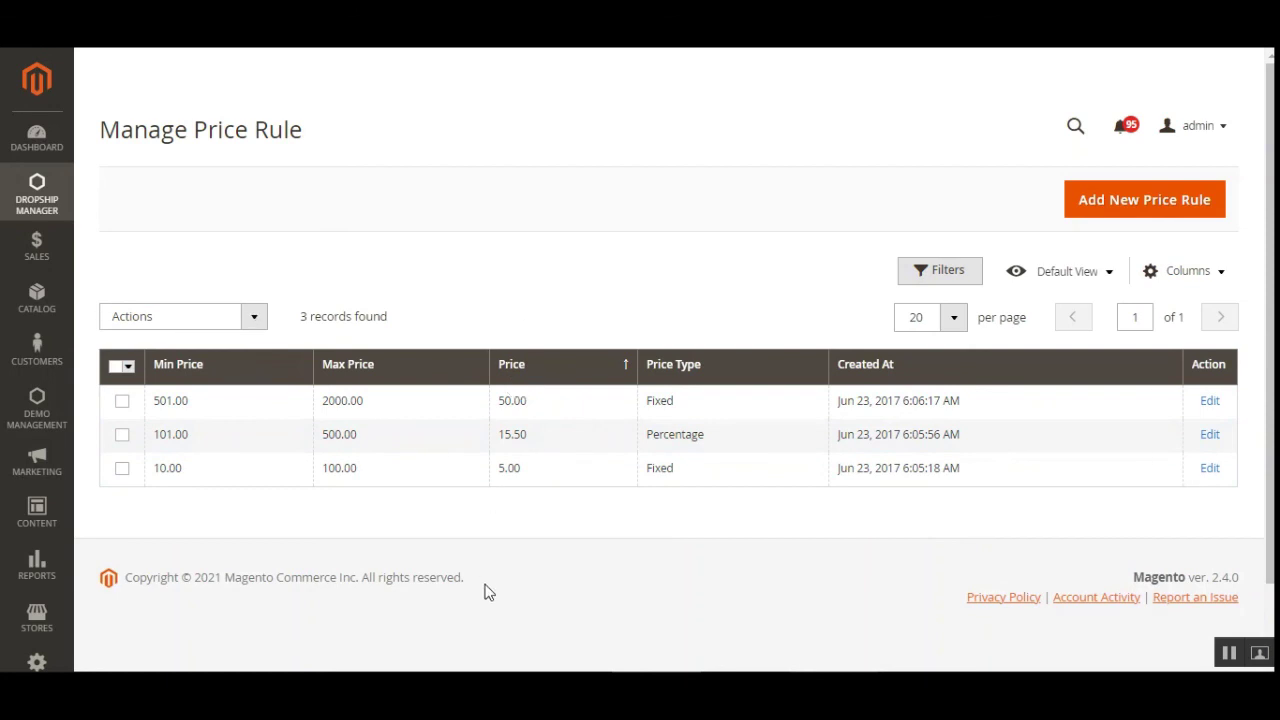
pyautogui.click(1122, 205)
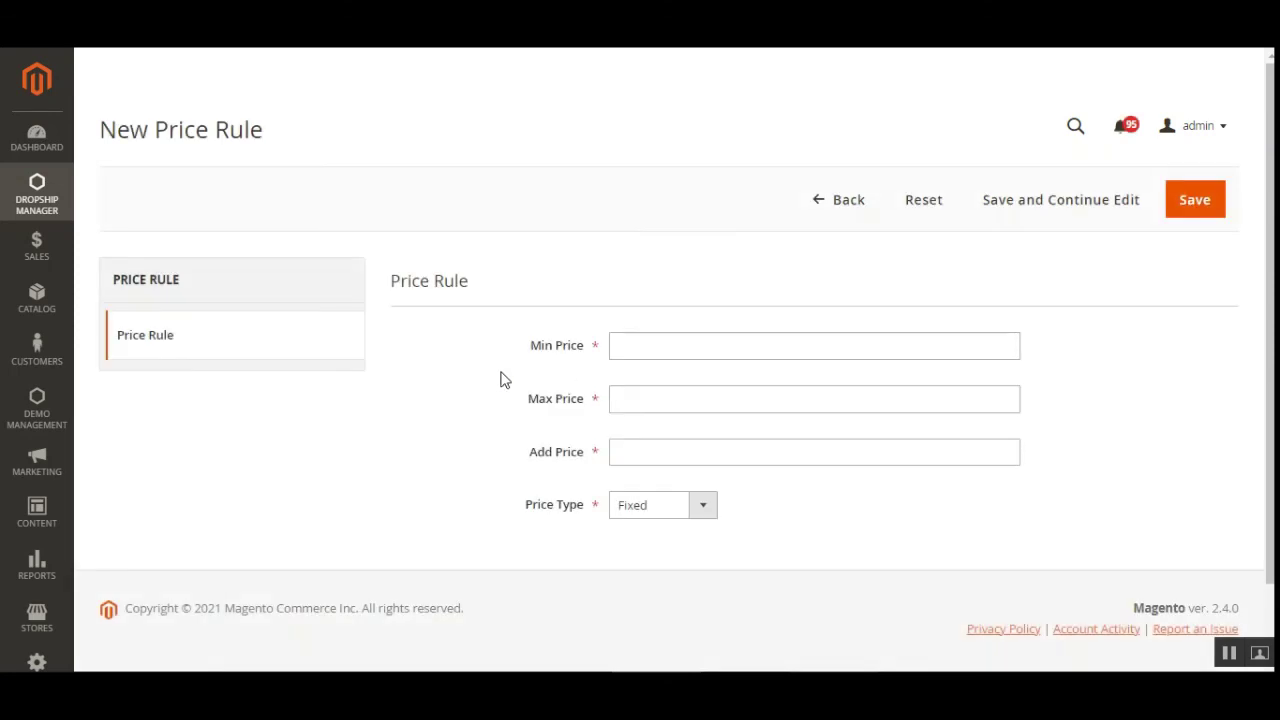
pyautogui.click(684, 345)
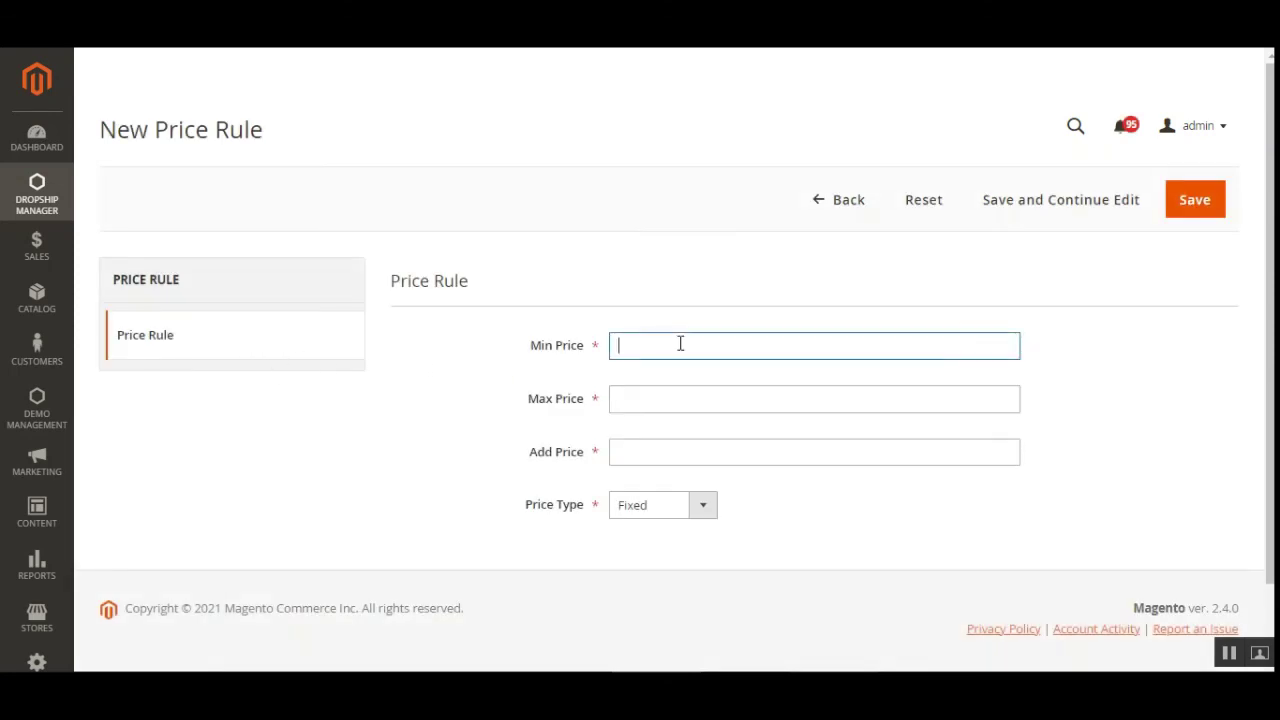
pyautogui.write('1')
pyautogui.write('99')
pyautogui.click(637, 409)
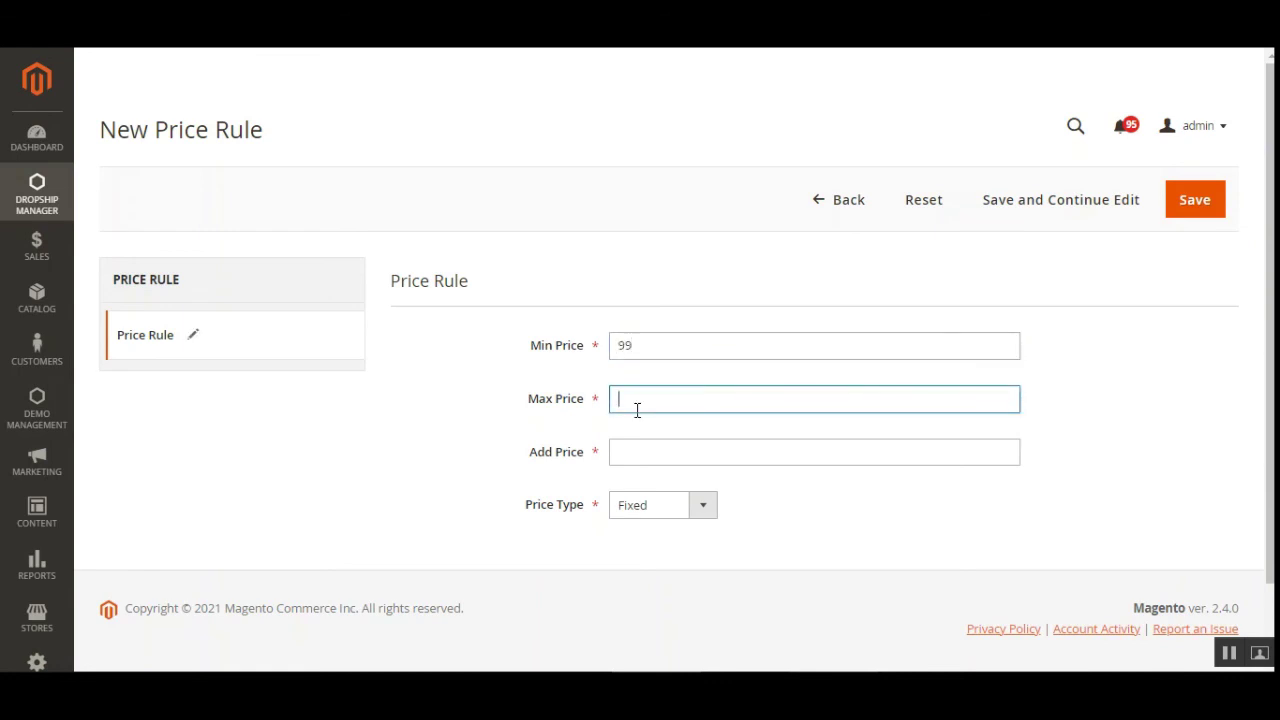
pyautogui.write('199')
# Set the new price rule's added price to 20 with price type Percentage, and save the rule.
pyautogui.click(635, 456)
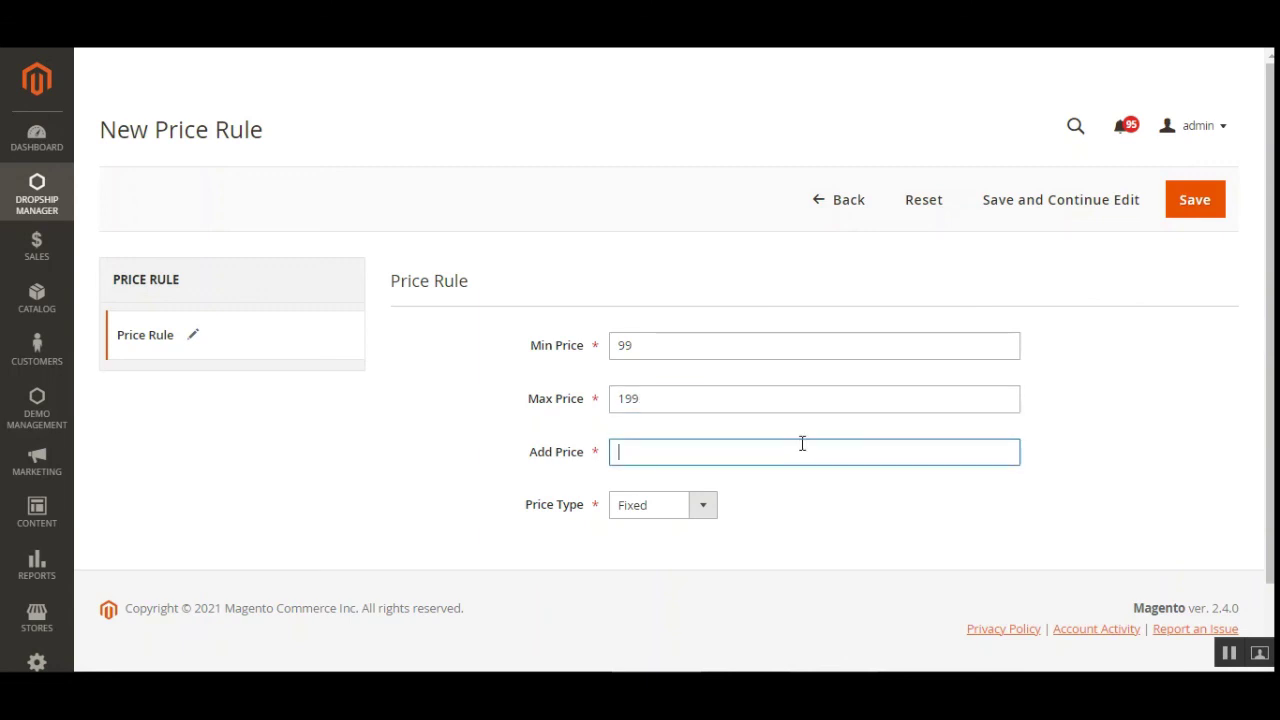
pyautogui.write('20')
pyautogui.click(666, 507)
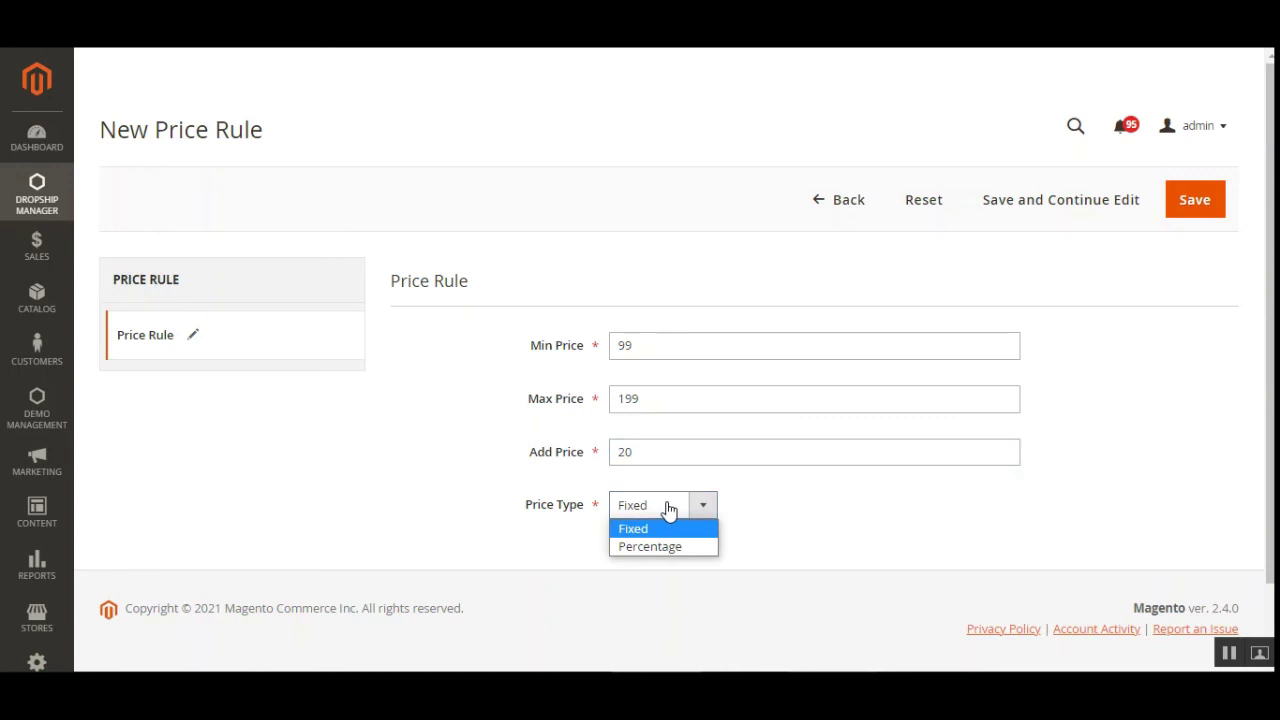
pyautogui.click(669, 450)
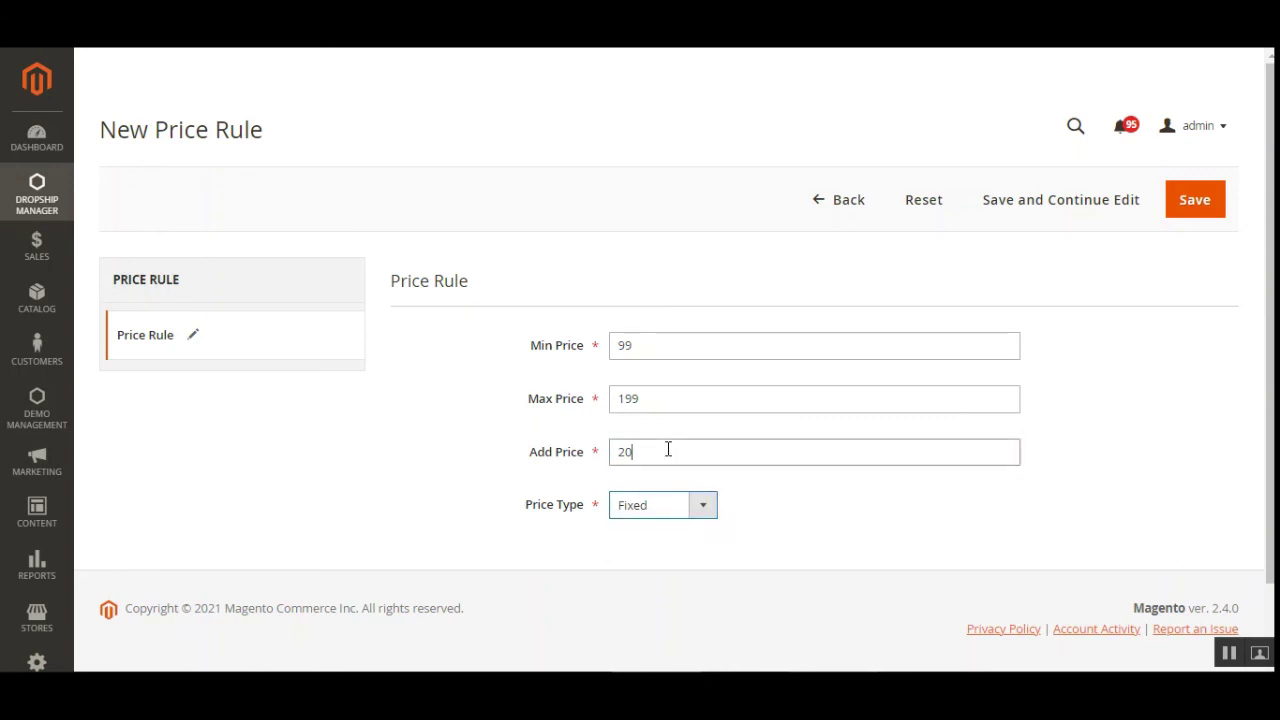
pyautogui.click(683, 497)
pyautogui.click(687, 543)
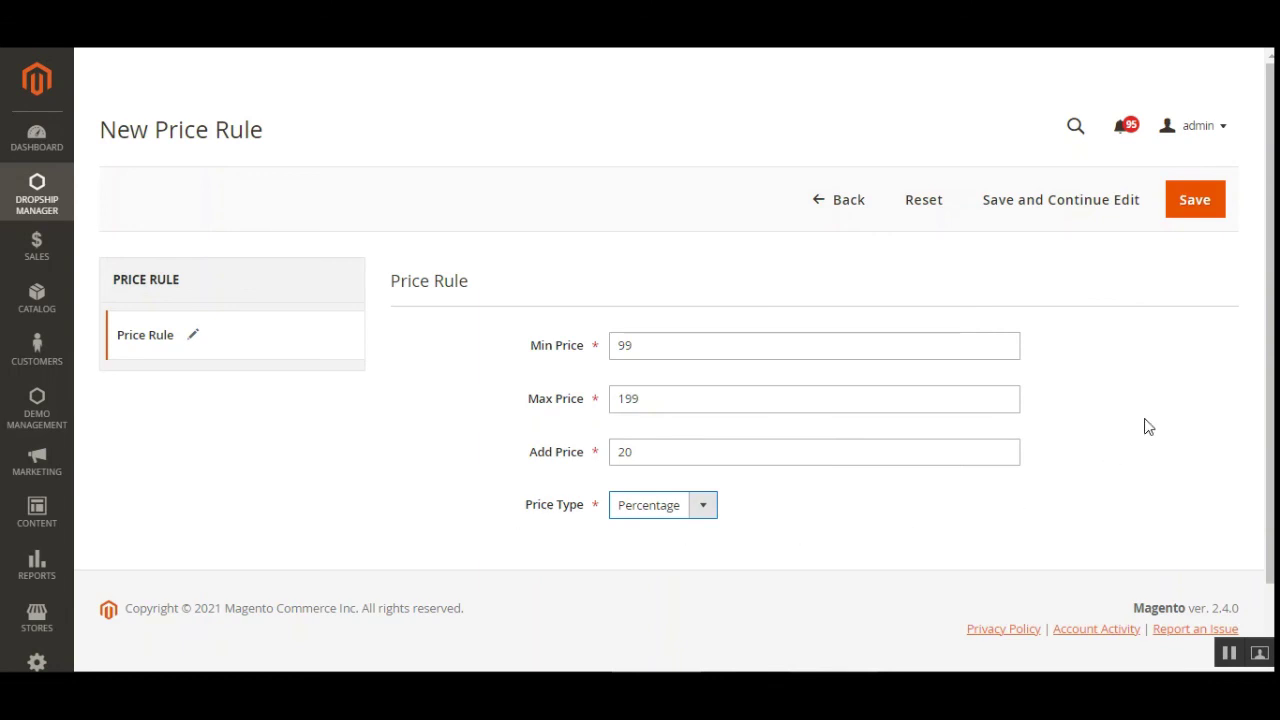
pyautogui.click(1196, 208)
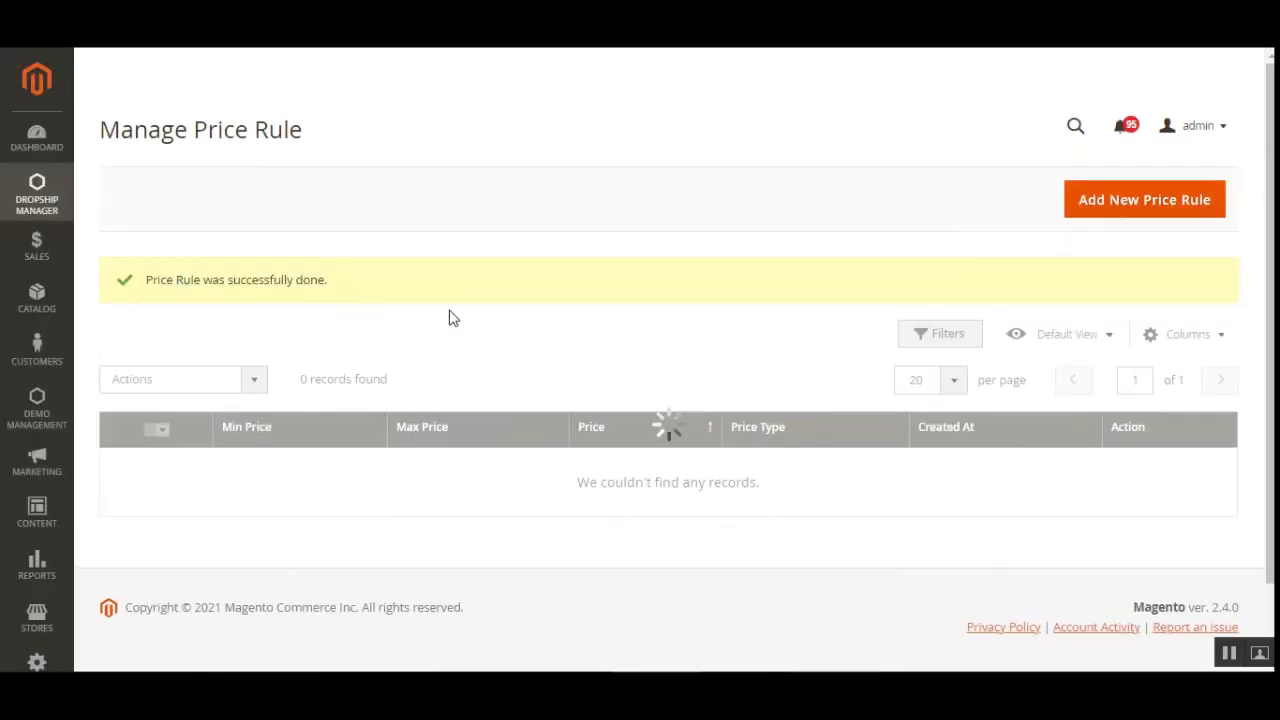
pyautogui.scroll(-1, 300, 360)
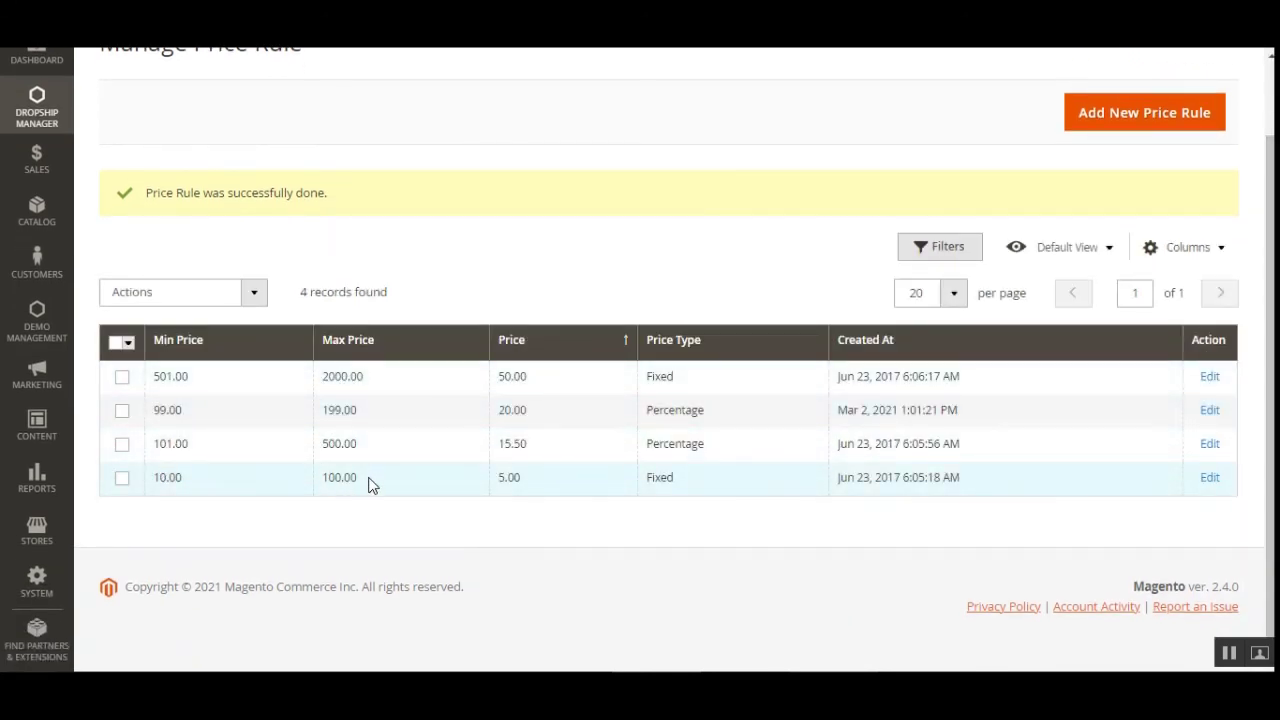
pyautogui.moveTo(160, 410); pyautogui.dragTo(168, 410)
# Change the price type of the 99–199 price rule to Fixed, save it, and check its price and type in the list.
pyautogui.click(1212, 414)
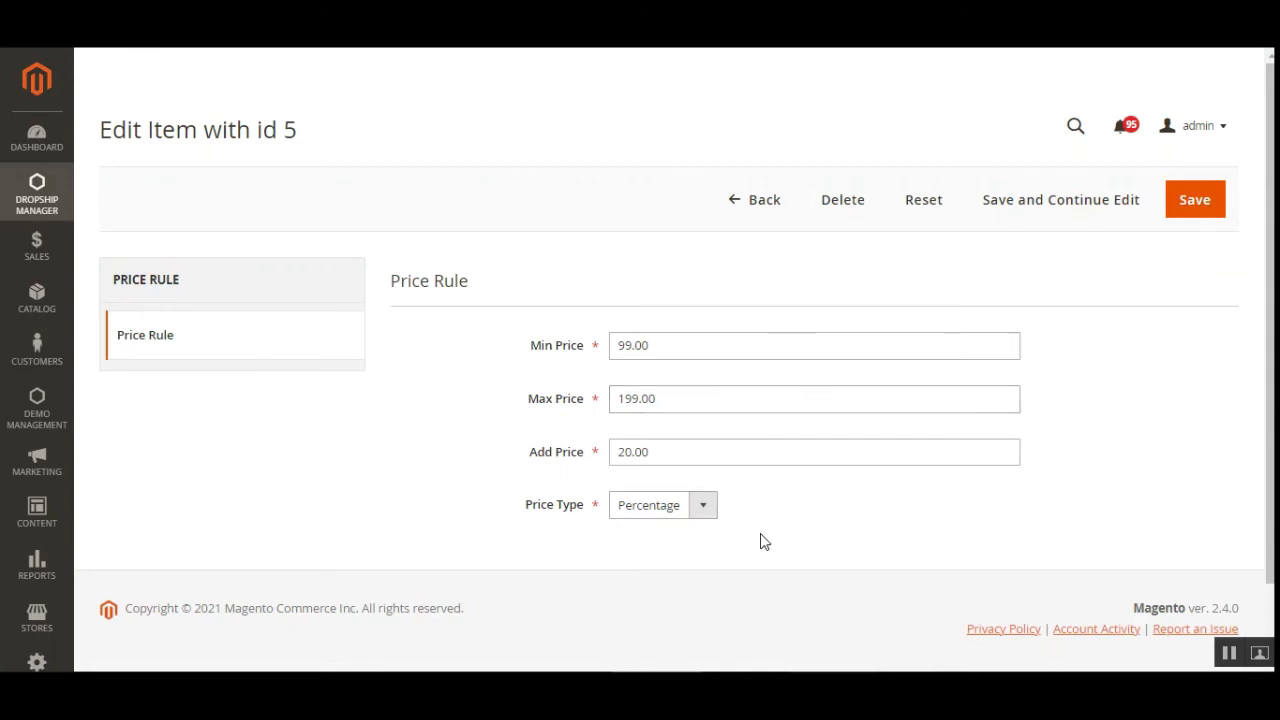
pyautogui.click(698, 506)
pyautogui.click(666, 536)
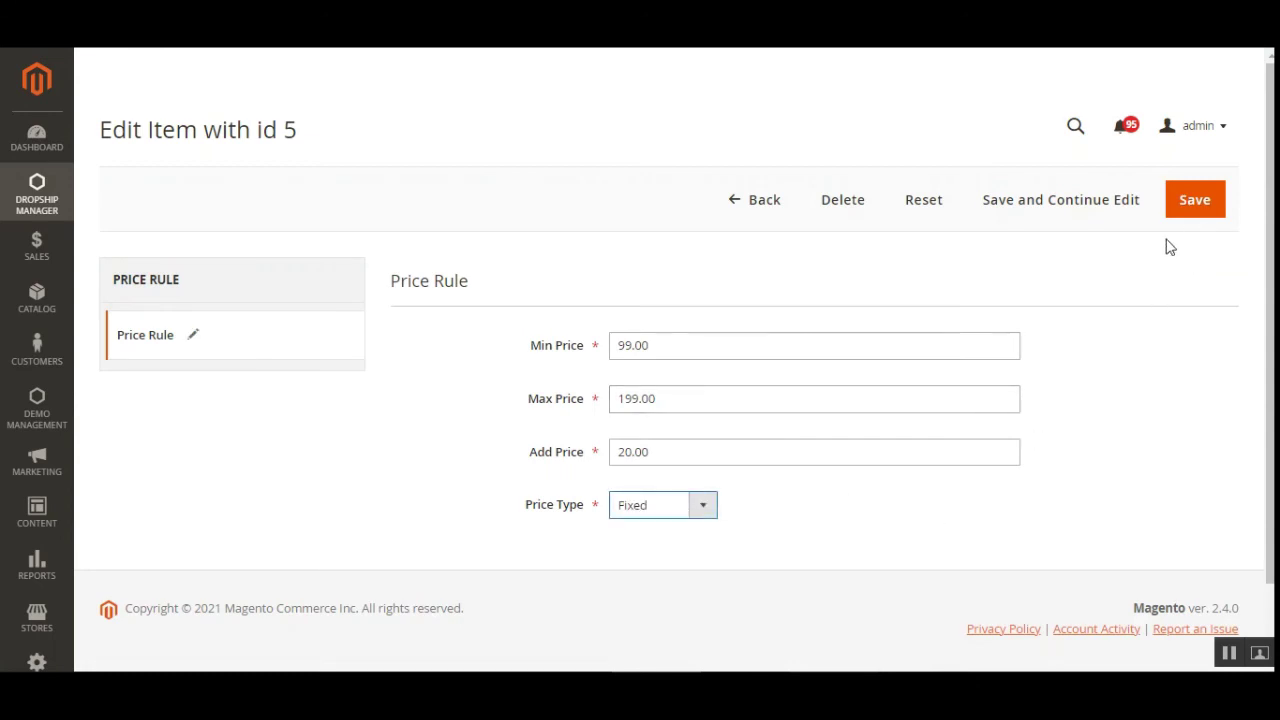
pyautogui.click(1193, 210)
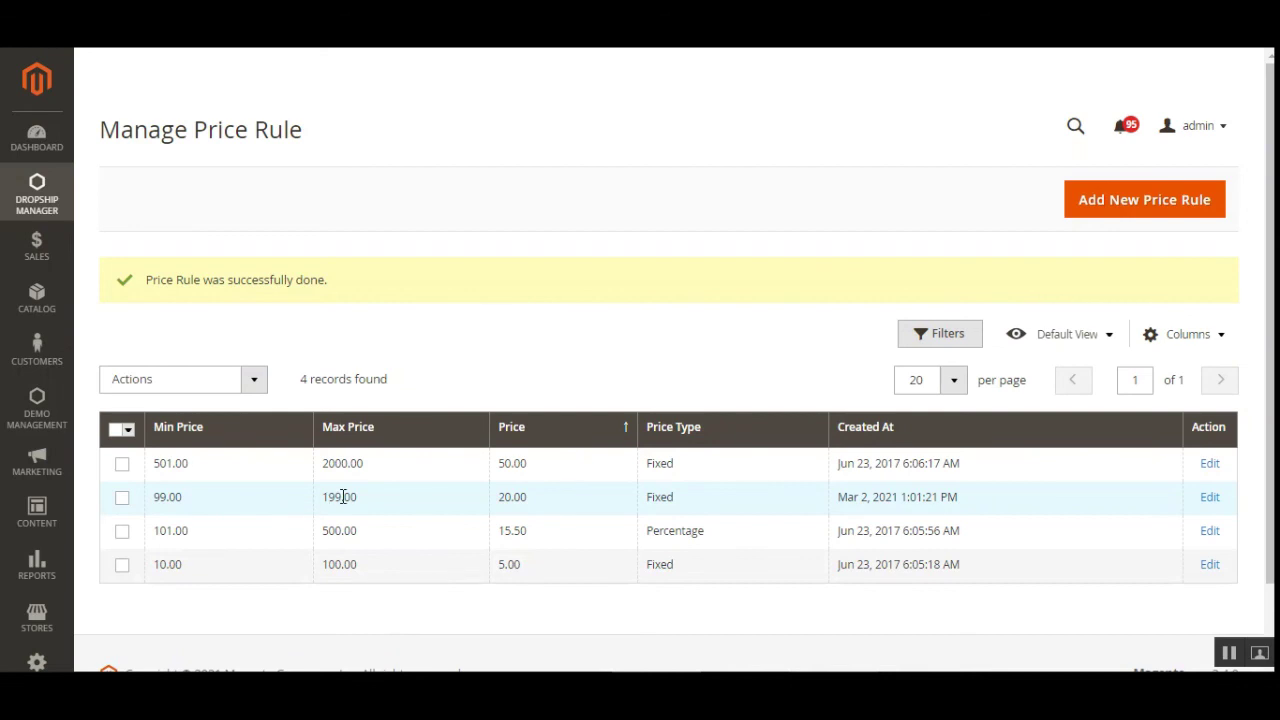
pyautogui.moveTo(529, 506); pyautogui.dragTo(501, 502)
pyautogui.moveTo(680, 502); pyautogui.dragTo(651, 500)
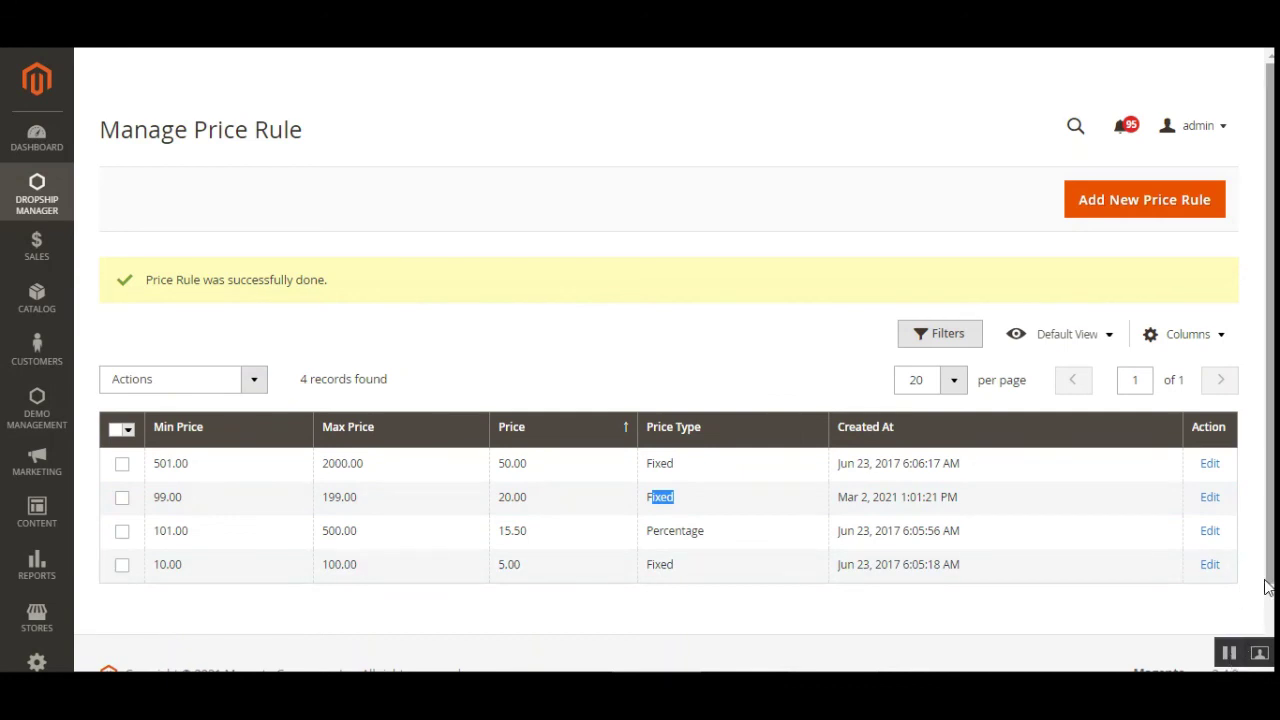
pyautogui.scroll(-2, 1258, 618)
pyautogui.scroll(2, 1258, 618)
pyautogui.click(1229, 655)
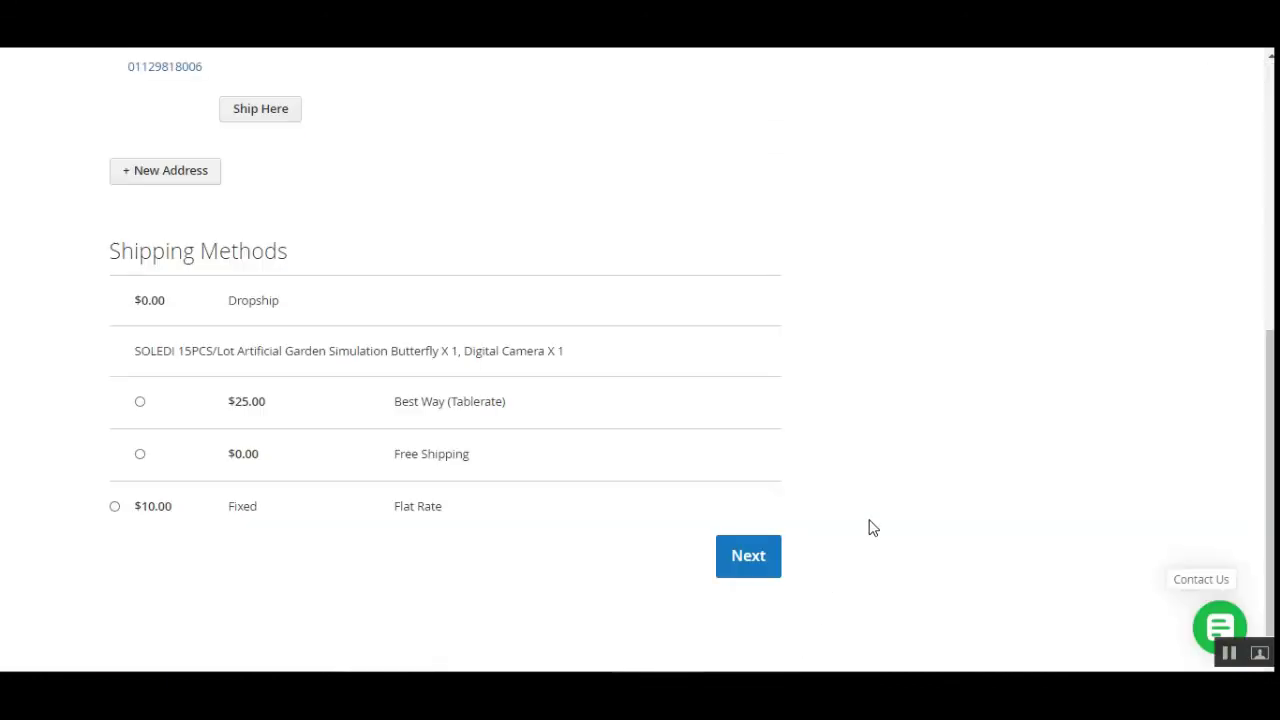